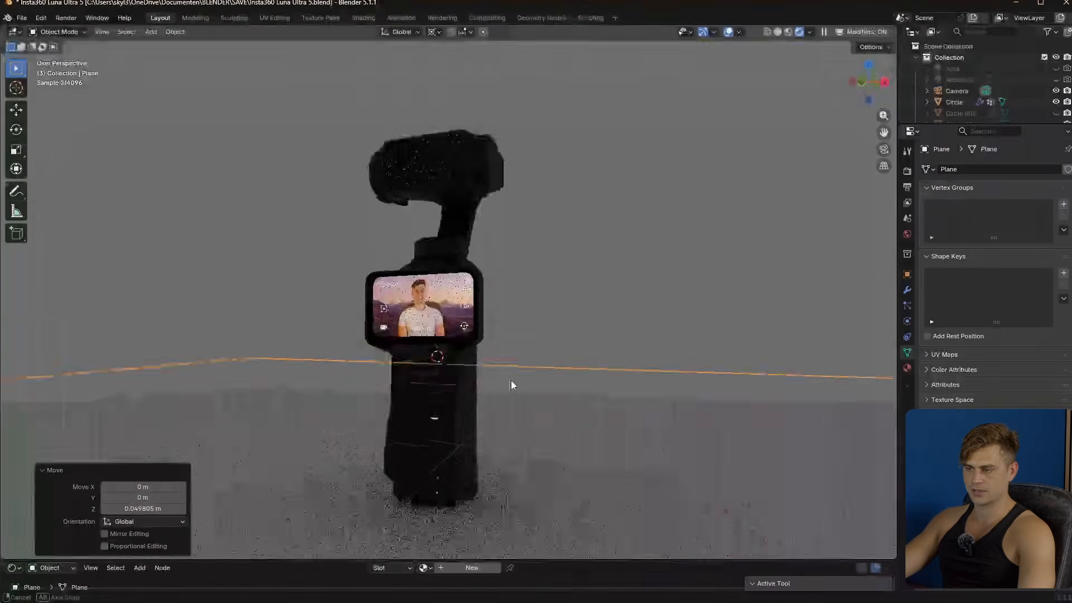
- Save the file and view the scene through its camera
key("ctrl+s")
middle_click_drag(524, 394, 489, 389)
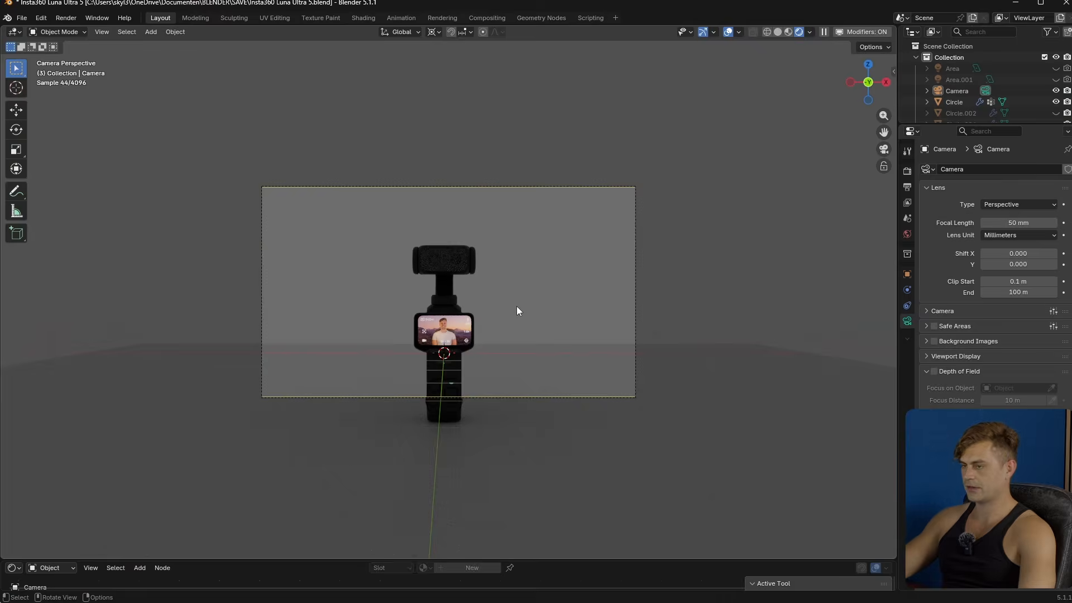
key("KP_0")
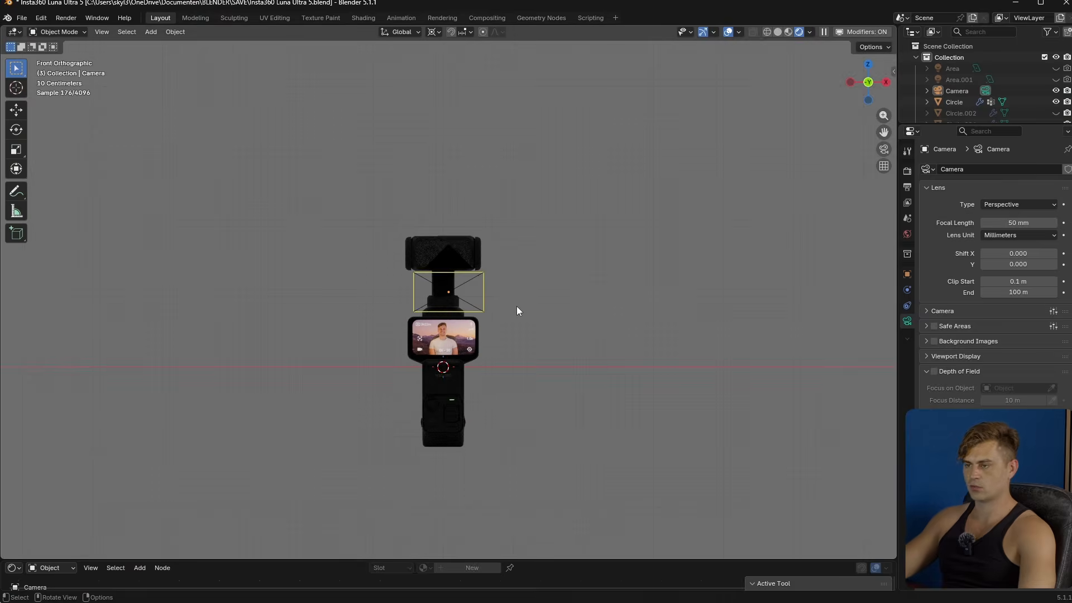
key("KP_0")
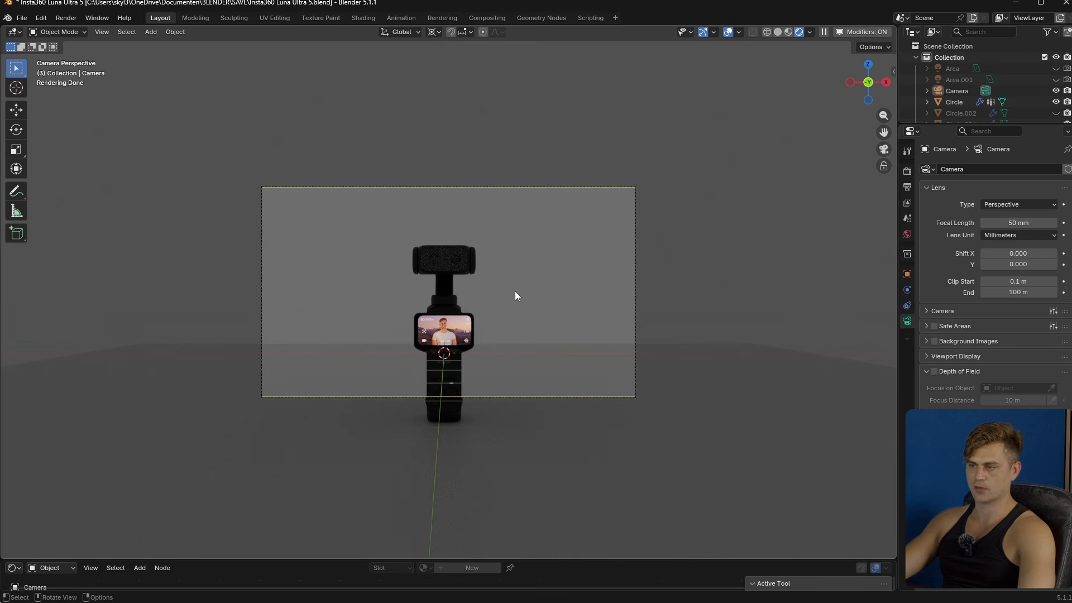
- Use the 3D cursor at the world origin as the transform pivot point
left_click(437, 32)
left_click(464, 72)
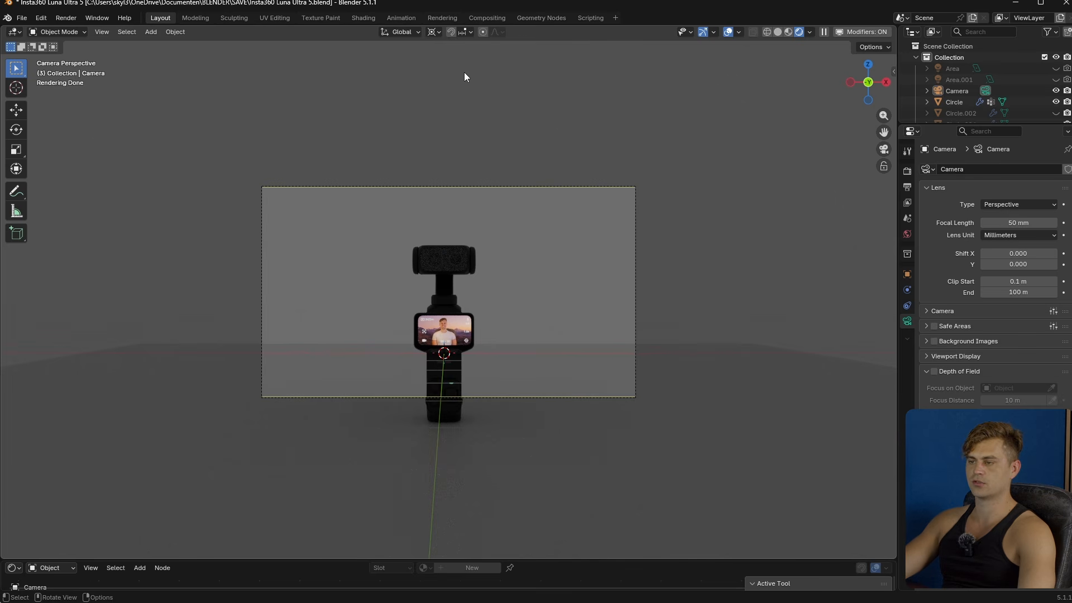
key("shift+s")
left_click(410, 397)
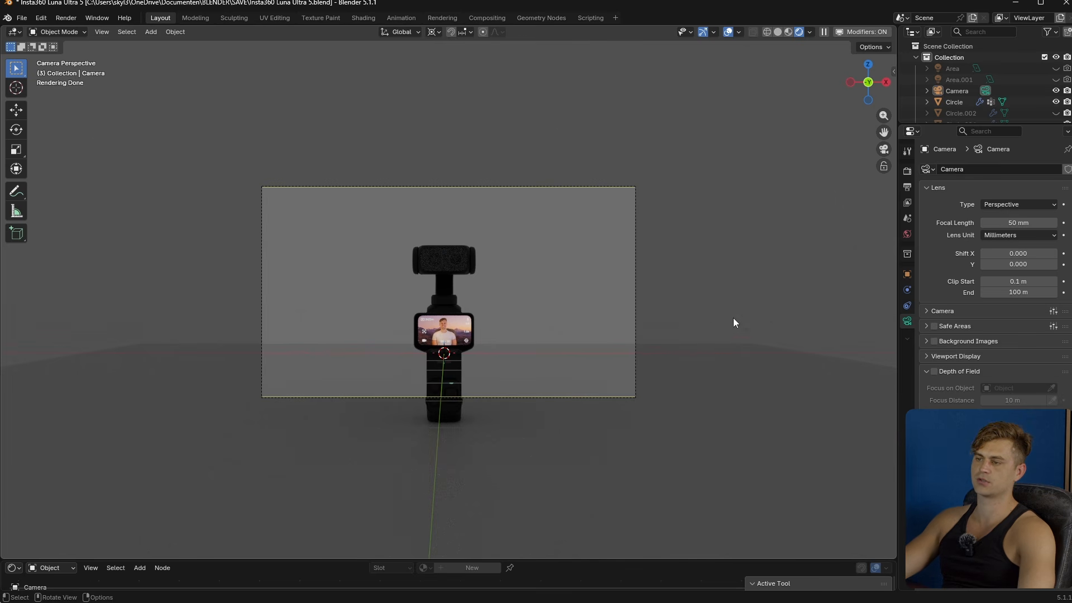
- Rotate the camera 45° about the global Z axis and lower it about 0.255 m along Z
key("z")
left_click(584, 189)
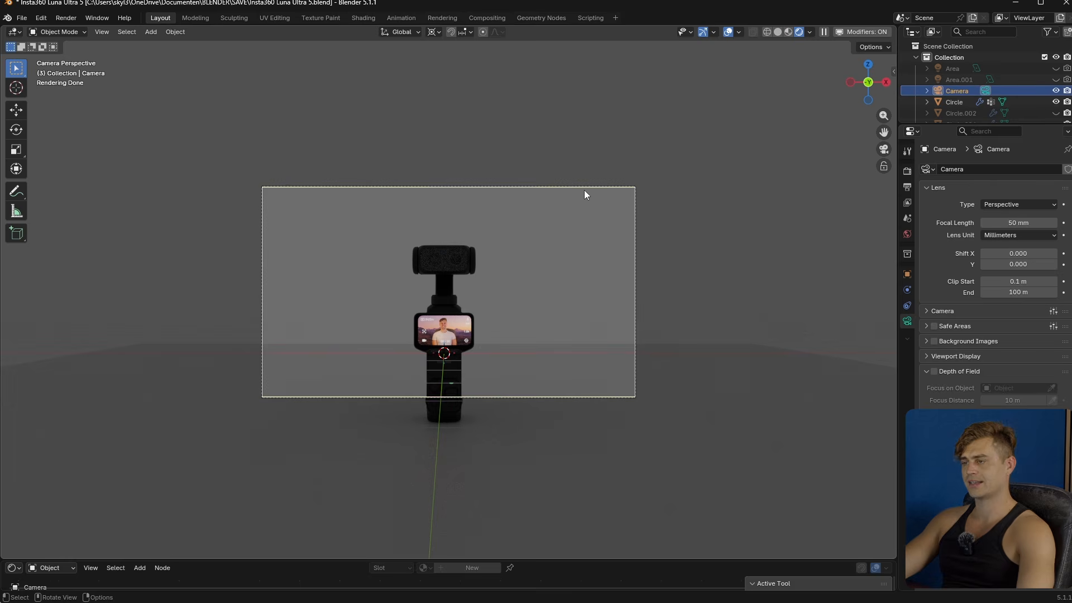
key("r")
key("z")
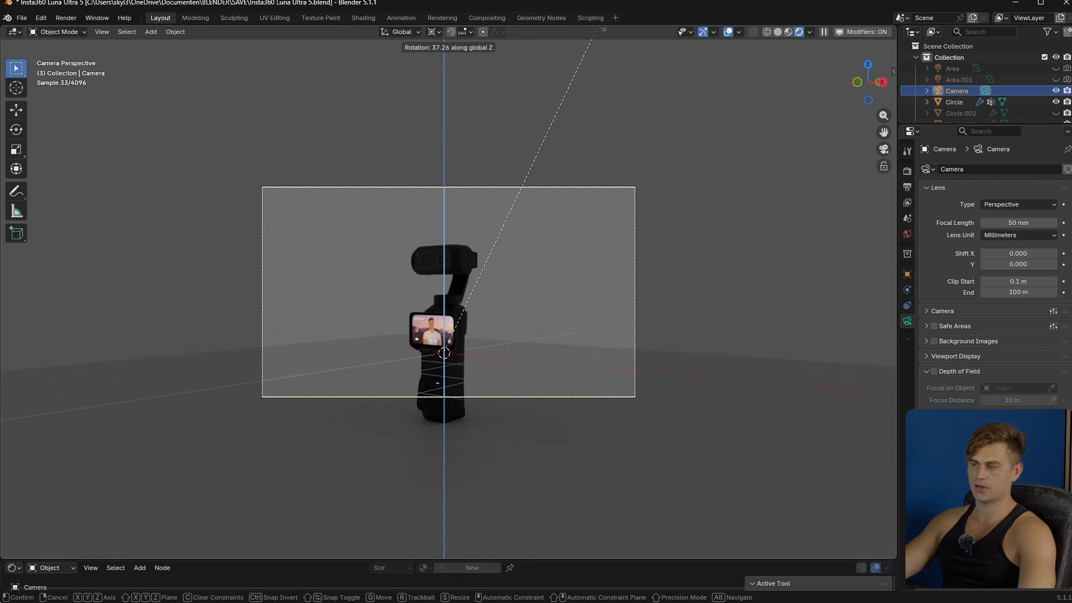
key("Escape")
type("rz45")
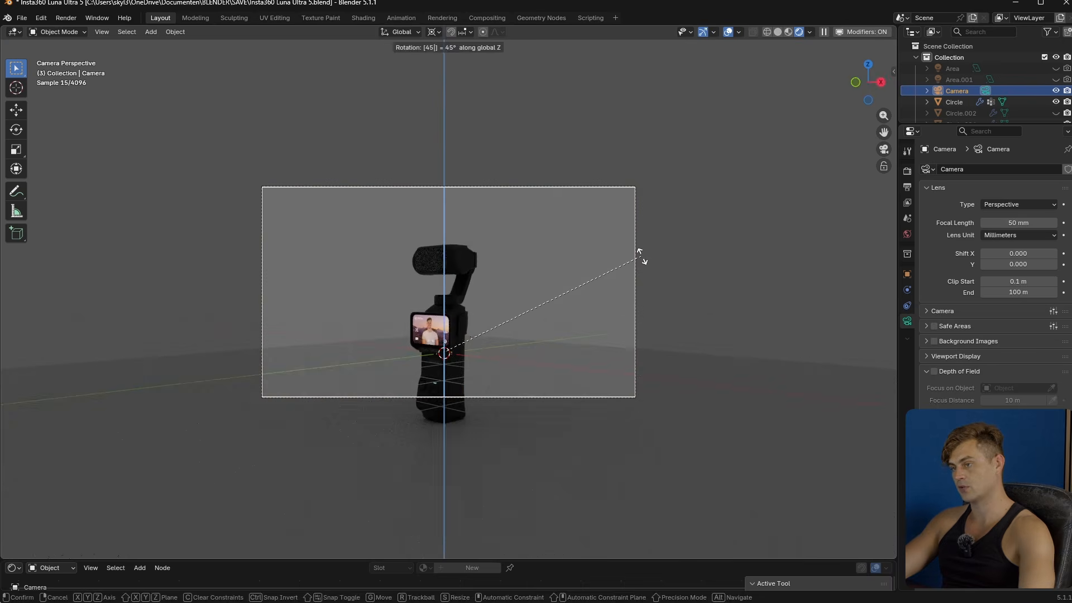
key("Return")
key("g")
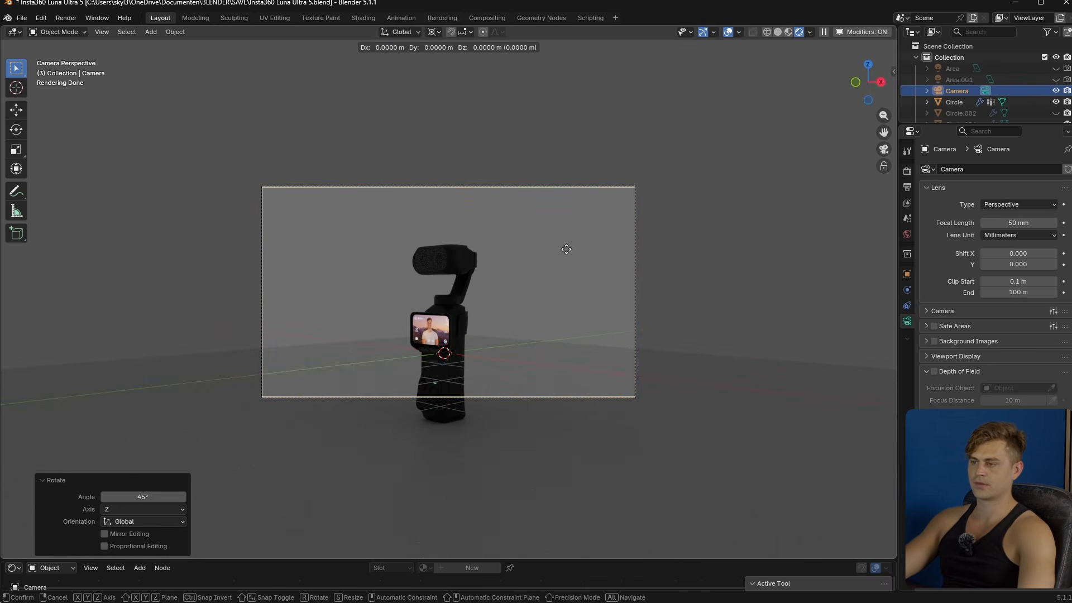
key("z")
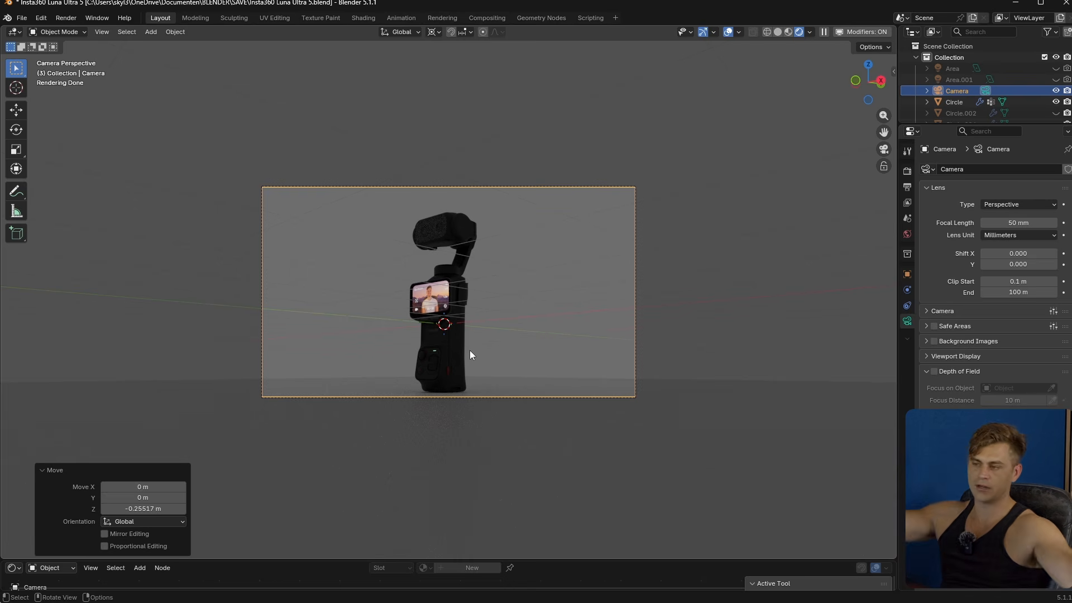
key("r")
key("x")
key("x")
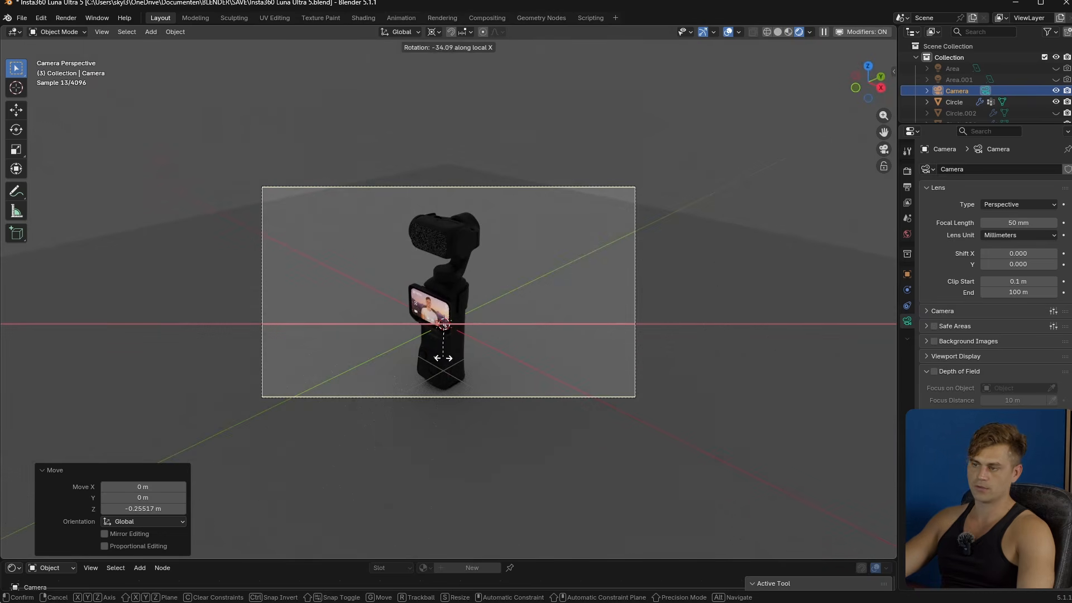
left_click(443, 358)
- Save the file and deselect the camera
key("ctrl+s")
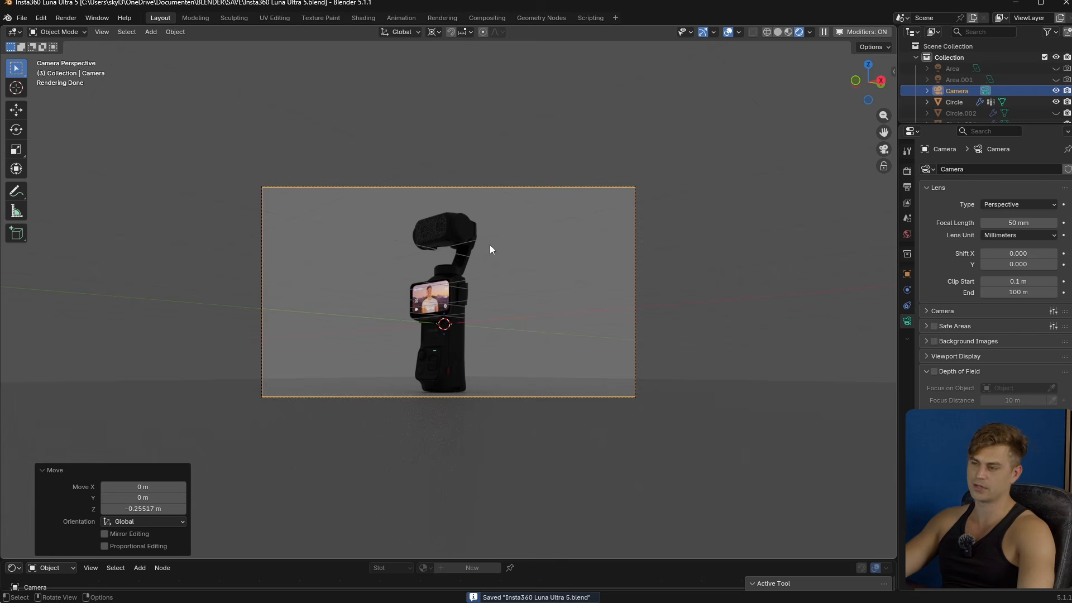
left_click(456, 402)
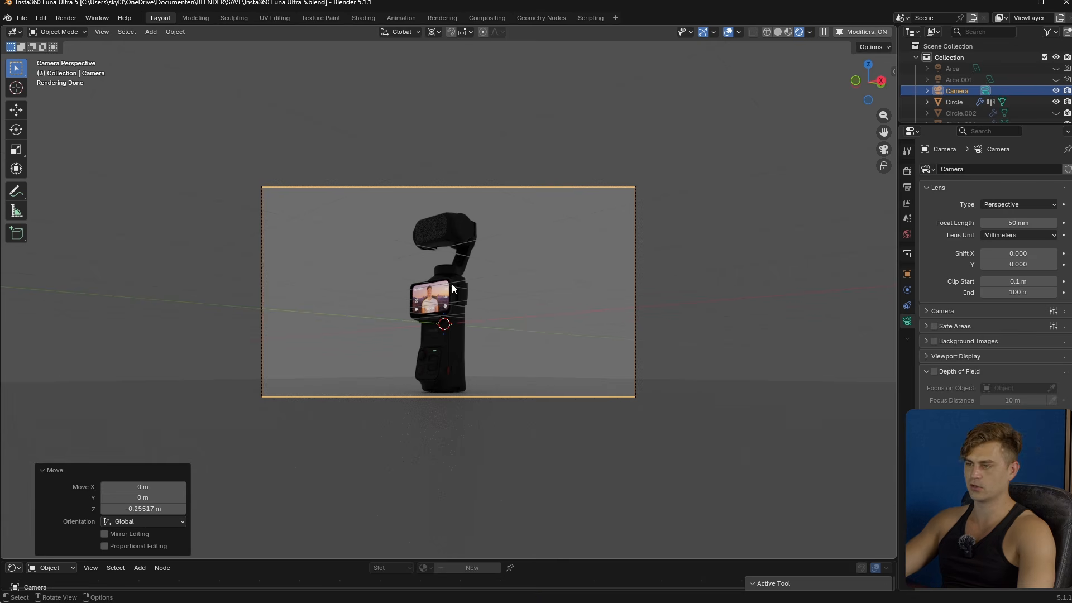
scroll(558, 281, "up", 1)
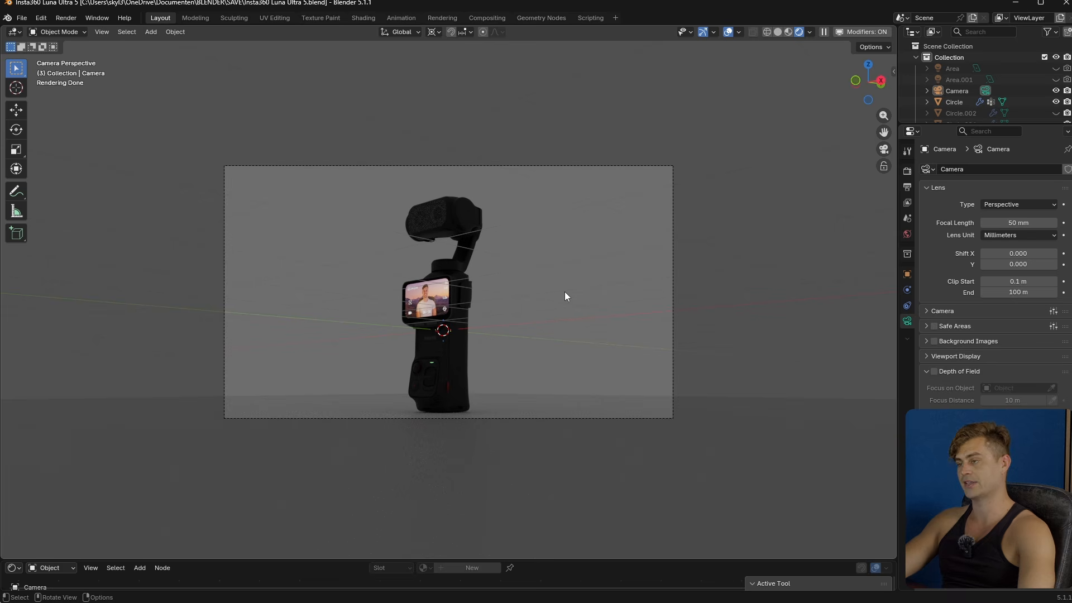
- Open the HDRI Browser of the Lumio add-on
key("n")
left_click(836, 134)
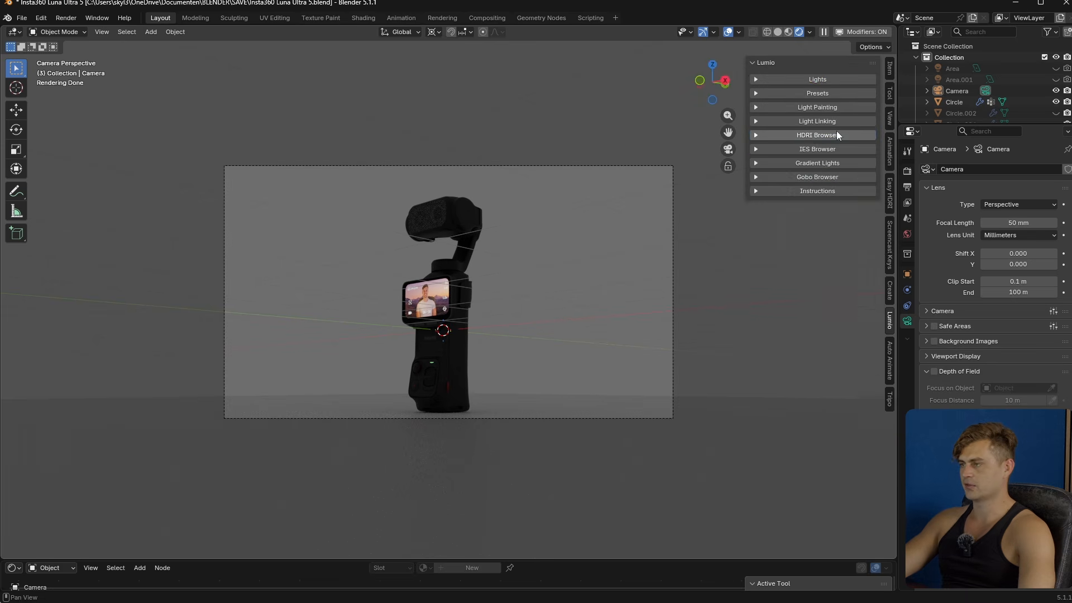
left_click(836, 134)
- Try the the_sky_is_on_fire_4k HDRI as the world environment
left_click(832, 193)
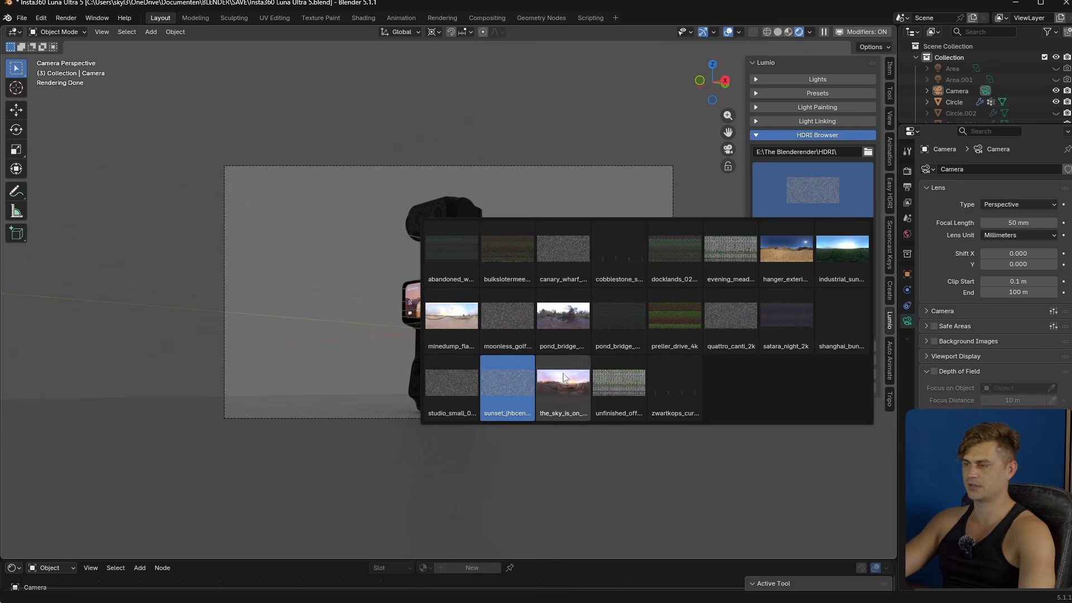
left_click(562, 383)
left_click(822, 244)
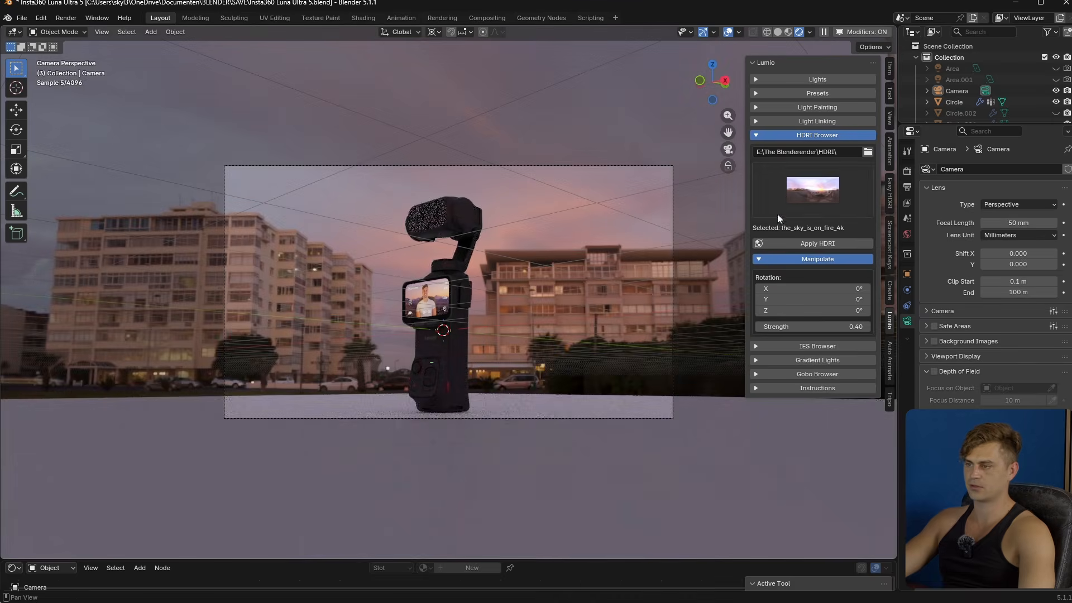
- Try the pond_bridge_night_4k (1) and canary_wharf_4k HDRIs as the world environment
left_click(792, 201)
left_click(624, 294)
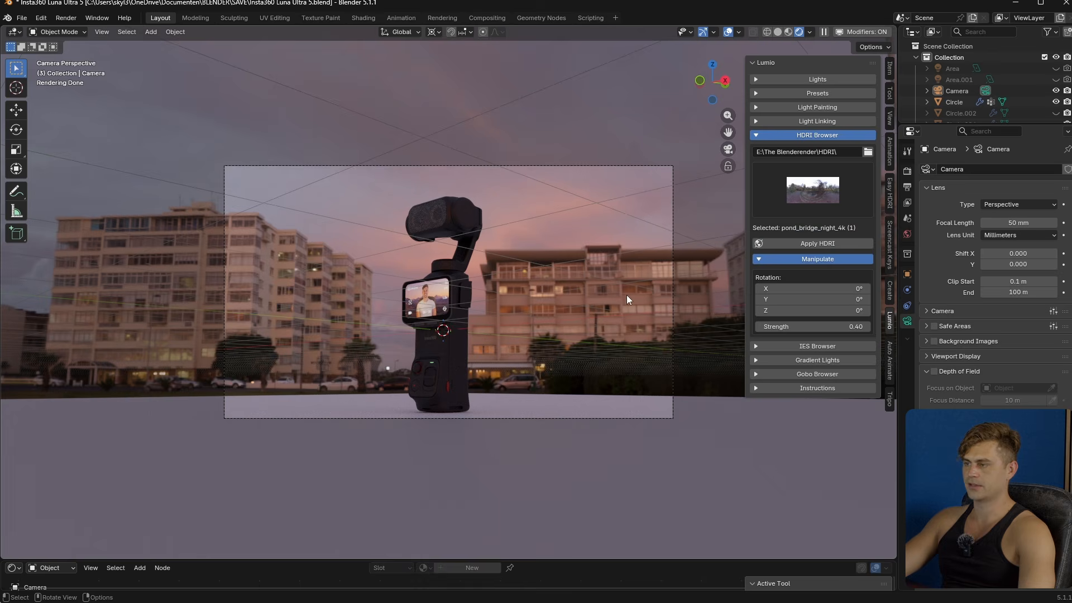
left_click(813, 245)
left_click(796, 206)
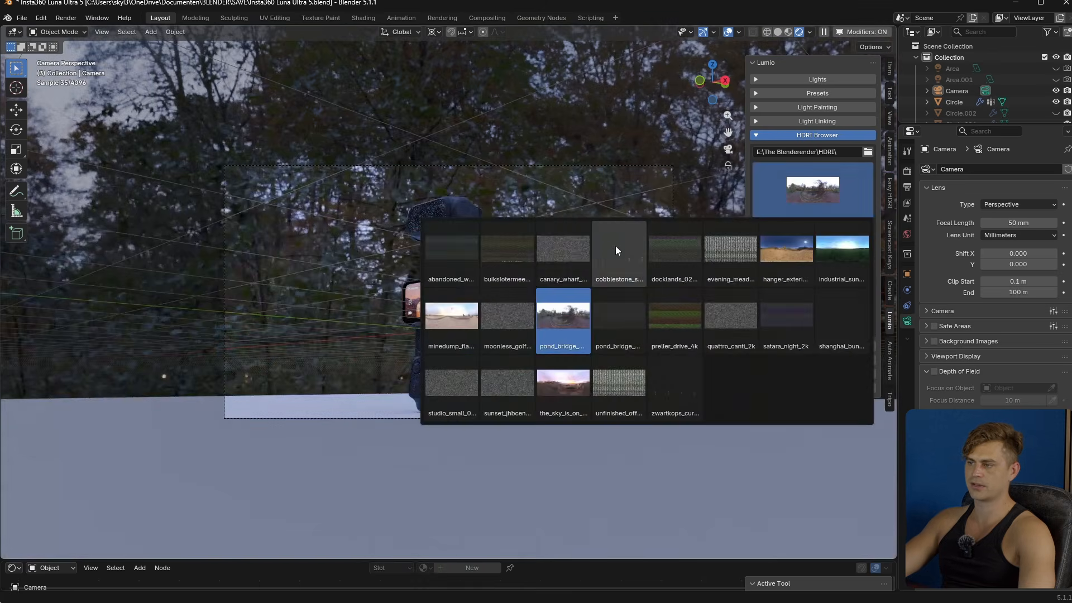
left_click(563, 245)
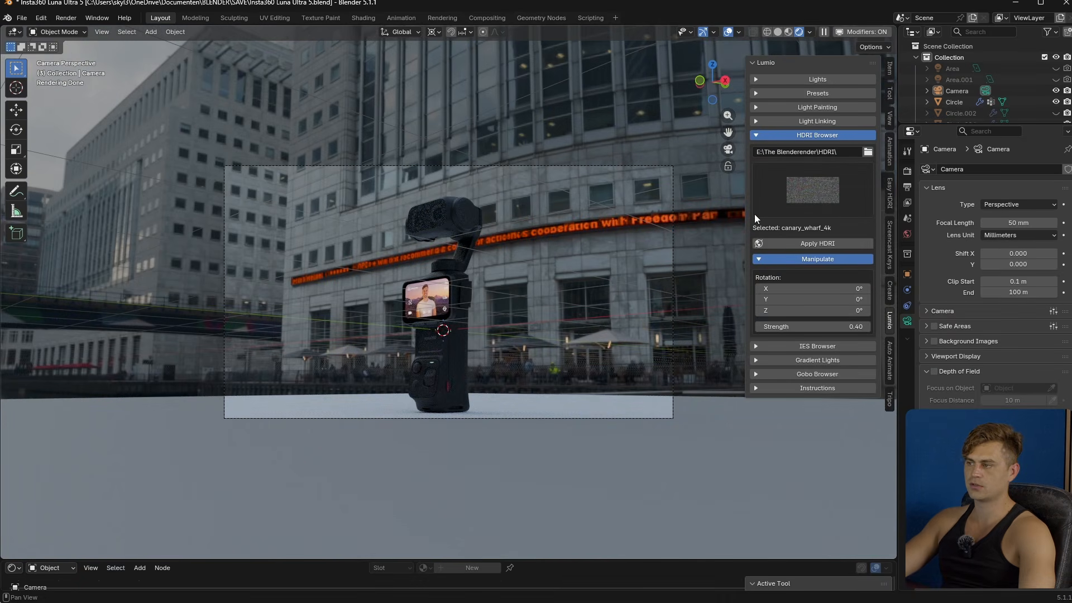
- Apply the sunset_jhbcentral_2k HDRI as the world environment
left_click(822, 189)
left_click(517, 394)
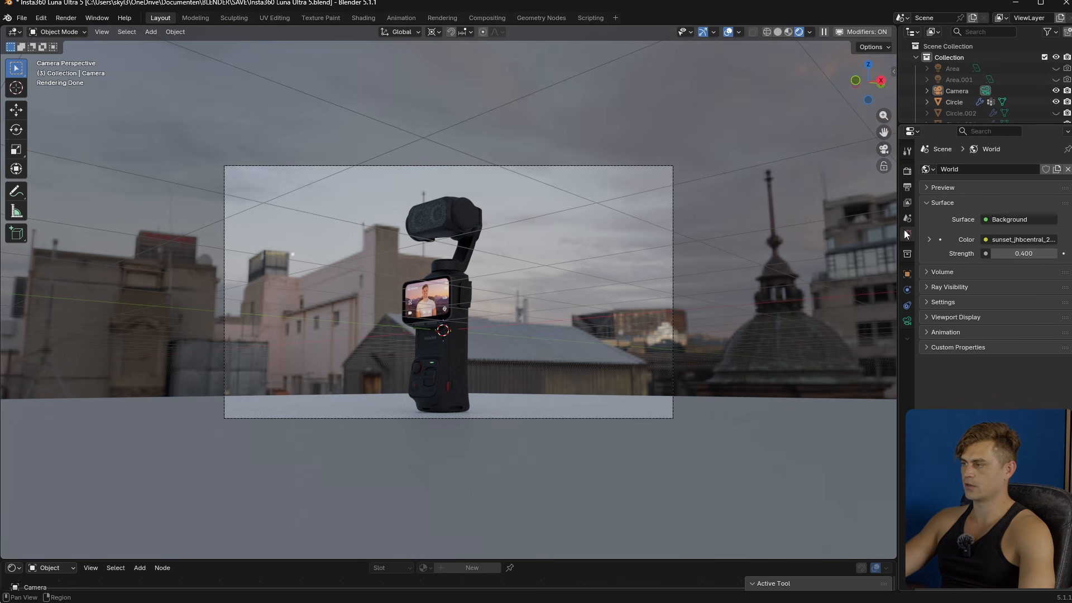
- Expand the world colour's environment texture settings and save the file
left_click(982, 240)
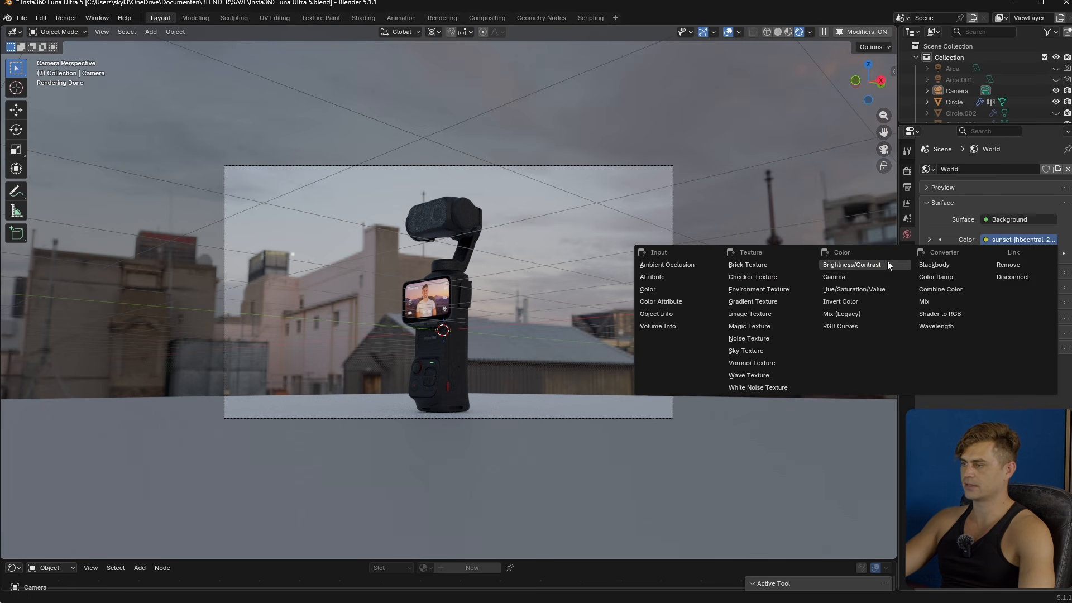
left_click(783, 293)
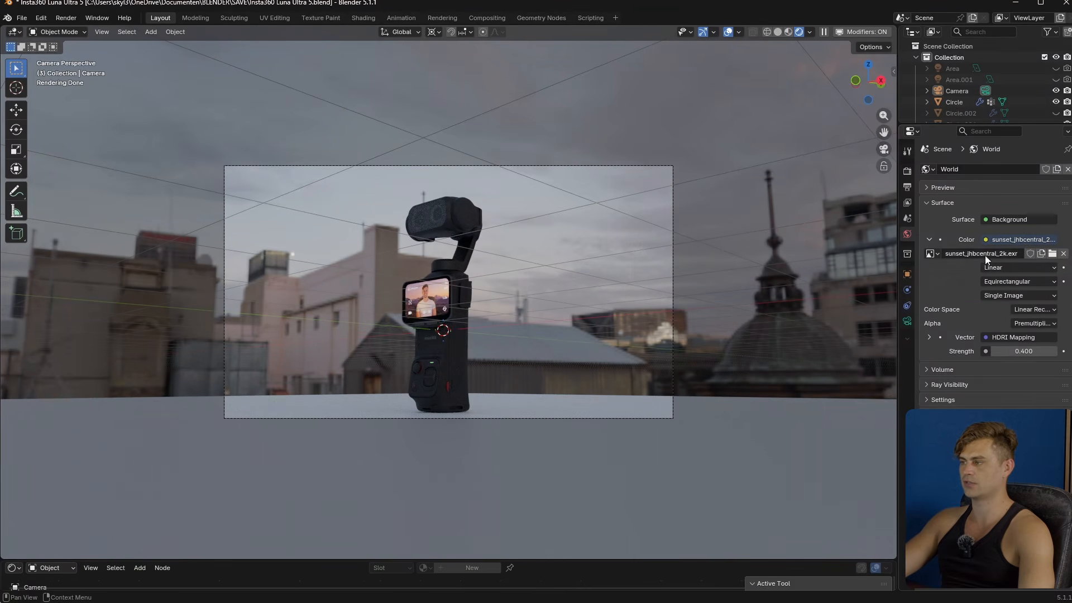
key("ctrl+s")
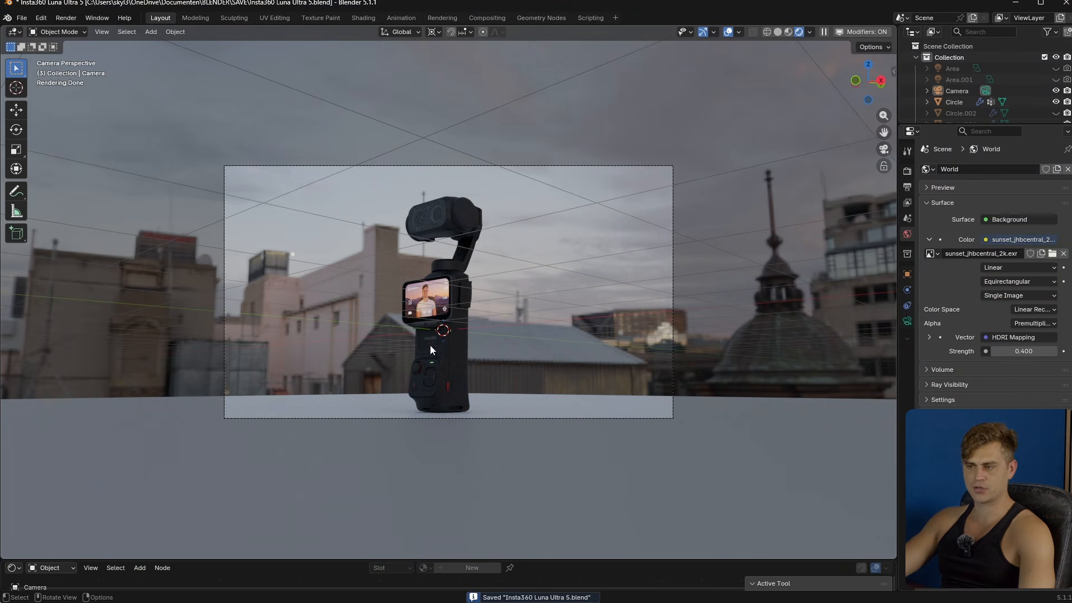
- Open the floor plane for mesh editing with its whole surface in view, and save the file
left_click(357, 393)
key("Tab")
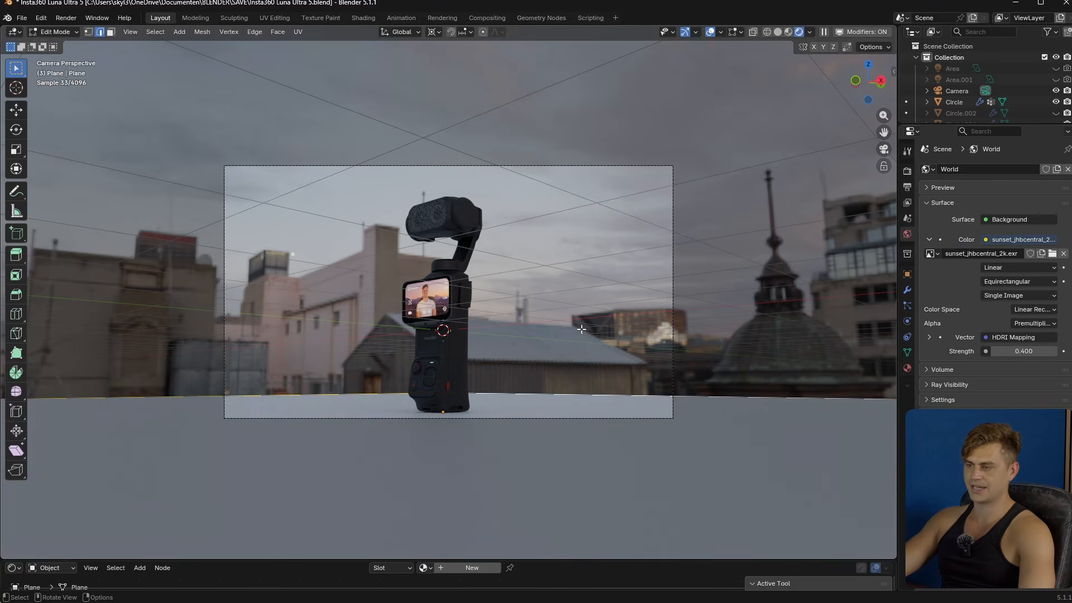
middle_click_drag(585, 286, 577, 312)
scroll(572, 296, "down", 4)
key("ctrl+s")
scroll(577, 312, "down", 2)
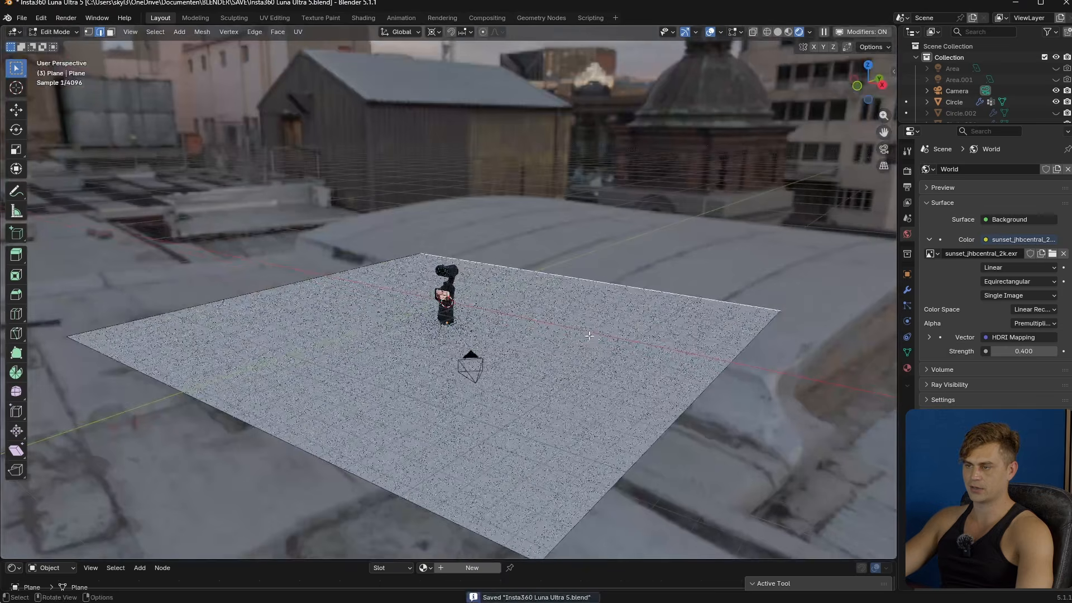
- Rotate the floor plane 45° about the global Z axis
key("Tab")
type("rz")
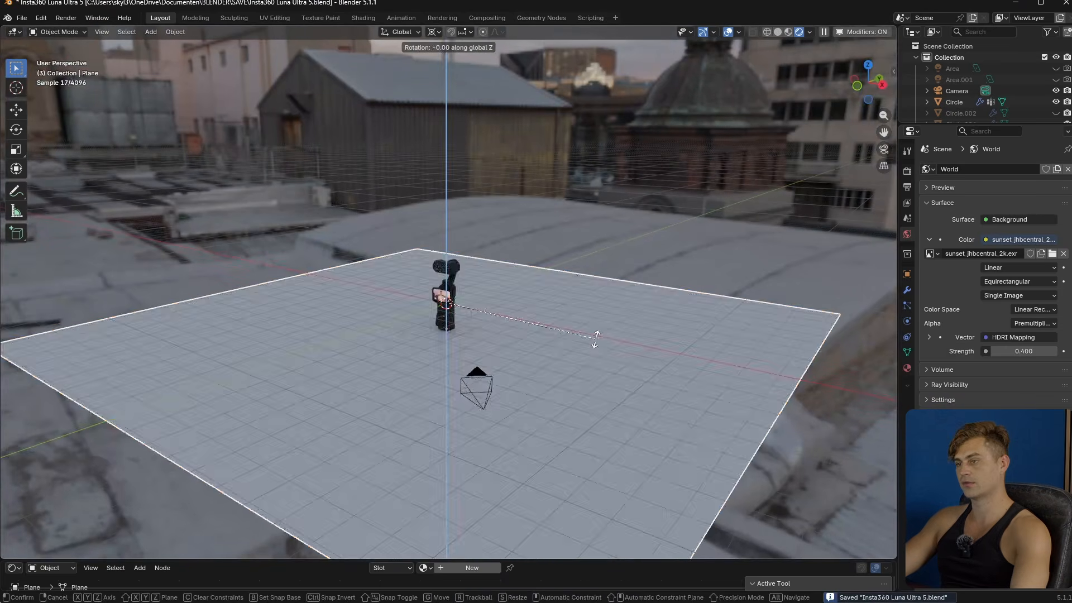
type("45")
key("Return")
- Extrude the floor plane's back edge upward along Z to form a single wall
key("Tab")
key("e")
key("z")
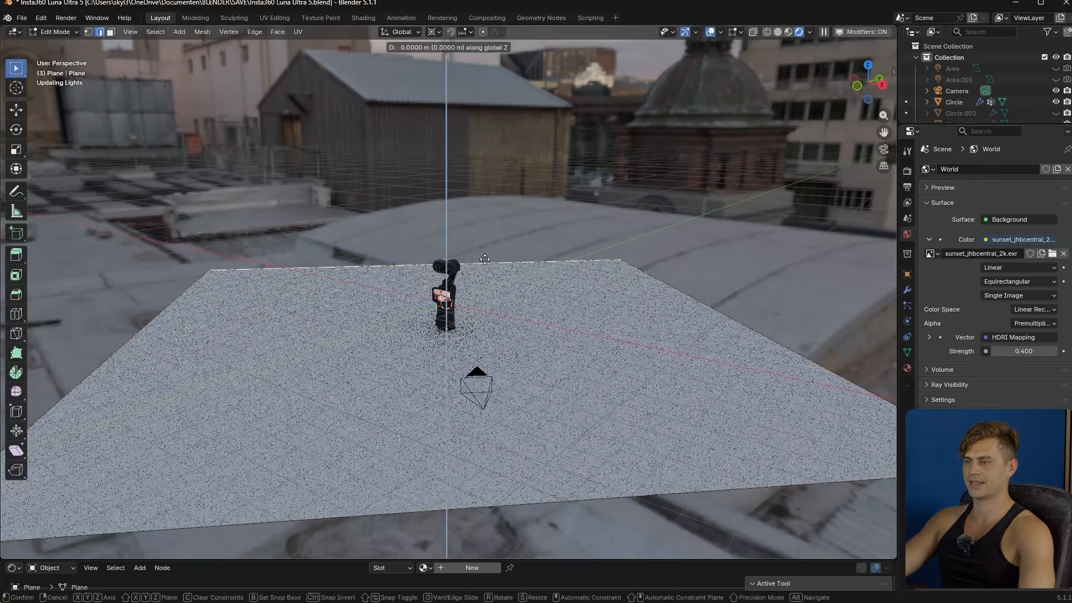
left_click(509, 282)
- Bevel the edge between the floor and the single back wall into a smooth curve
left_click(514, 265)
key("ctrl+b")
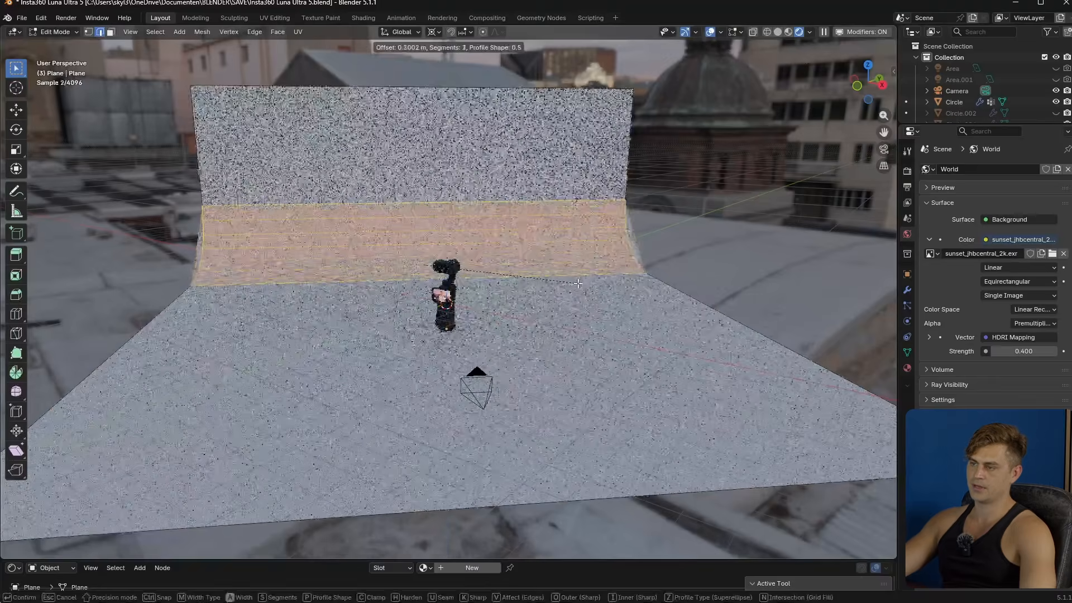
left_click(577, 287)
- Preview the single-wall backdrop through the camera without overlays, and revert the plane to its flat, unrotated state
key("Tab")
left_click(729, 30)
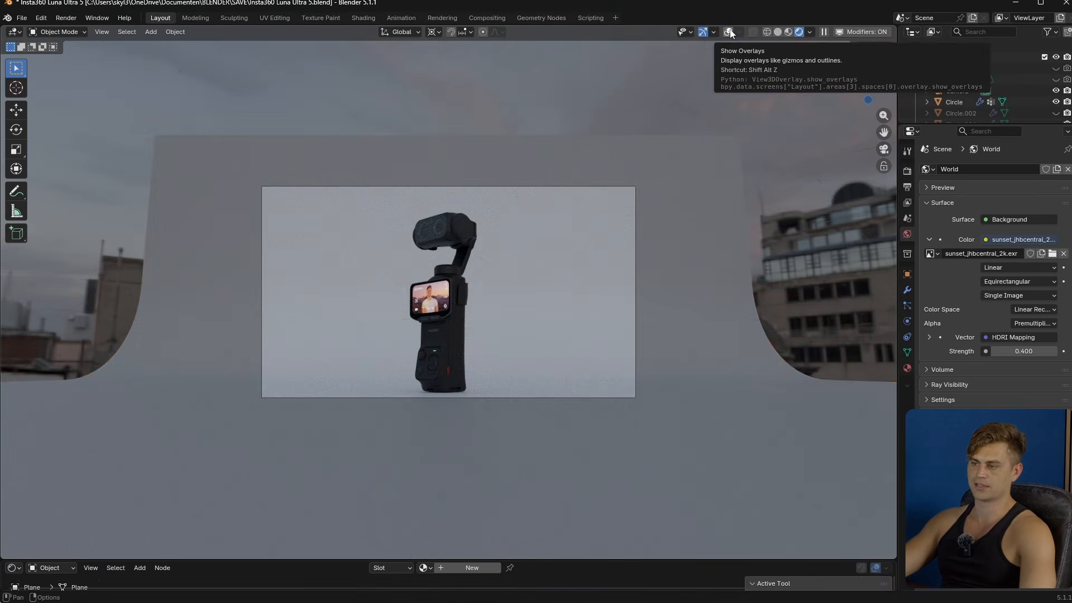
left_click(730, 32)
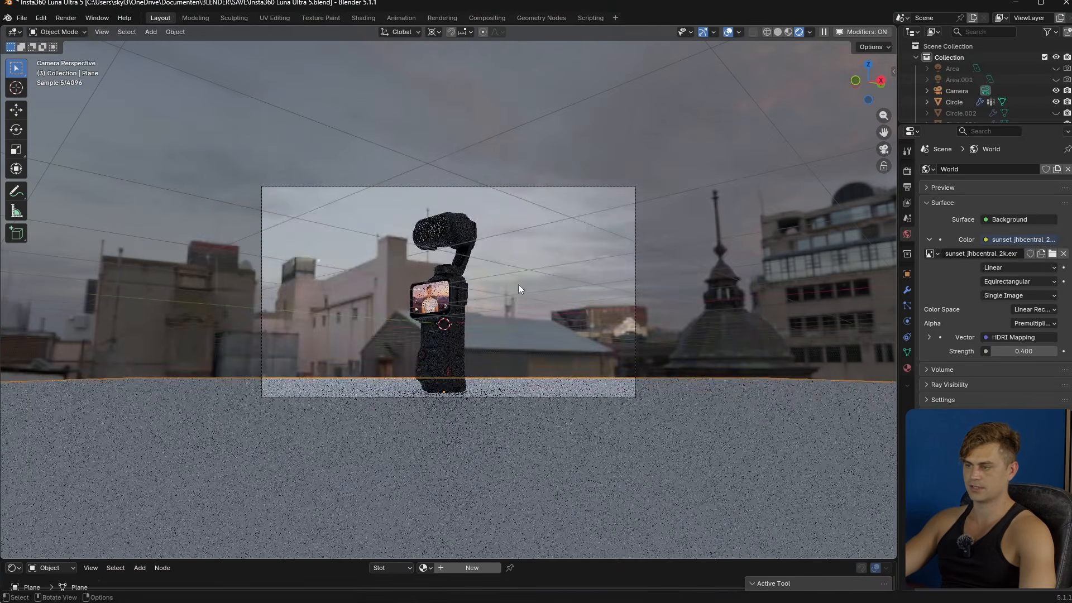
- Extrude the floor plane's two back edges upward along Z to form two corner walls
key("Tab")
middle_click_drag(518, 283, 556, 330)
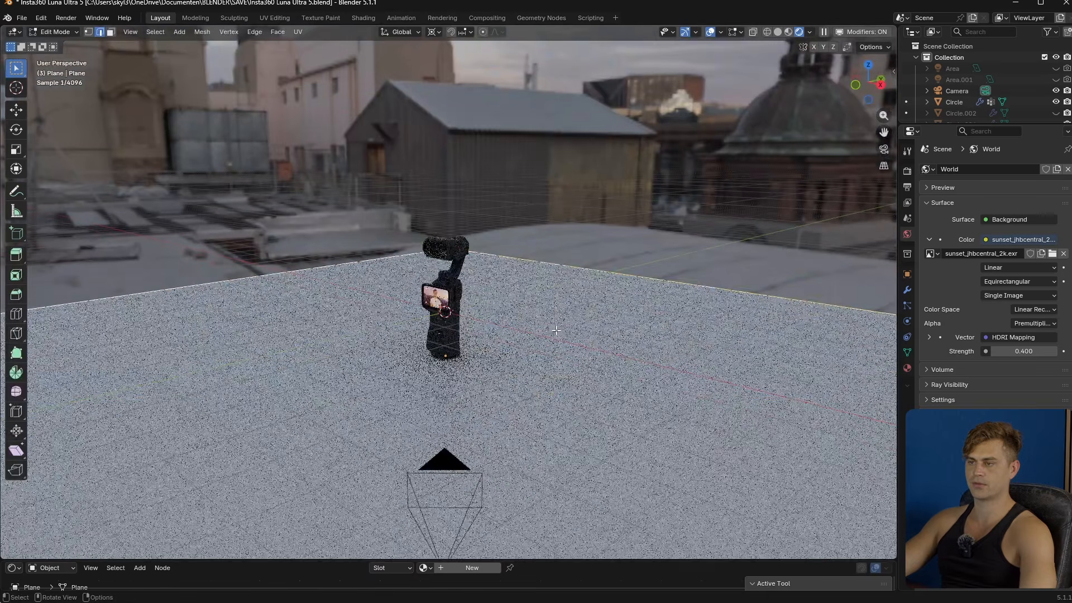
key("e")
key("z")
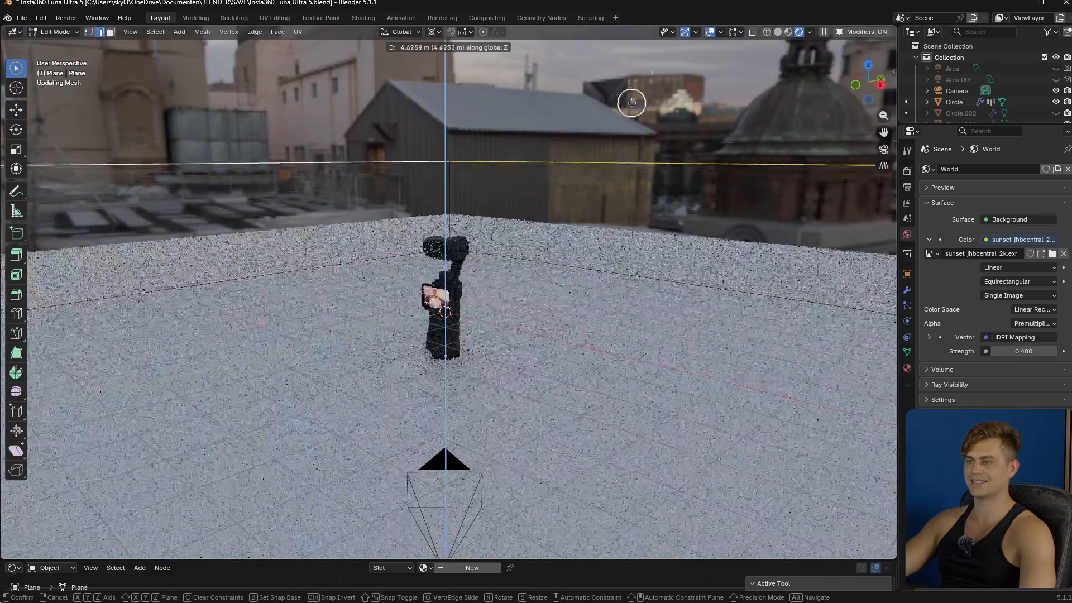
left_click(629, 58)
- Bevel the two edges where the floor meets the walls, using 18 segments
left_click(385, 260)
left_click(522, 261, "shift")
key("ctrl+b")
scroll(595, 328, "up", 10)
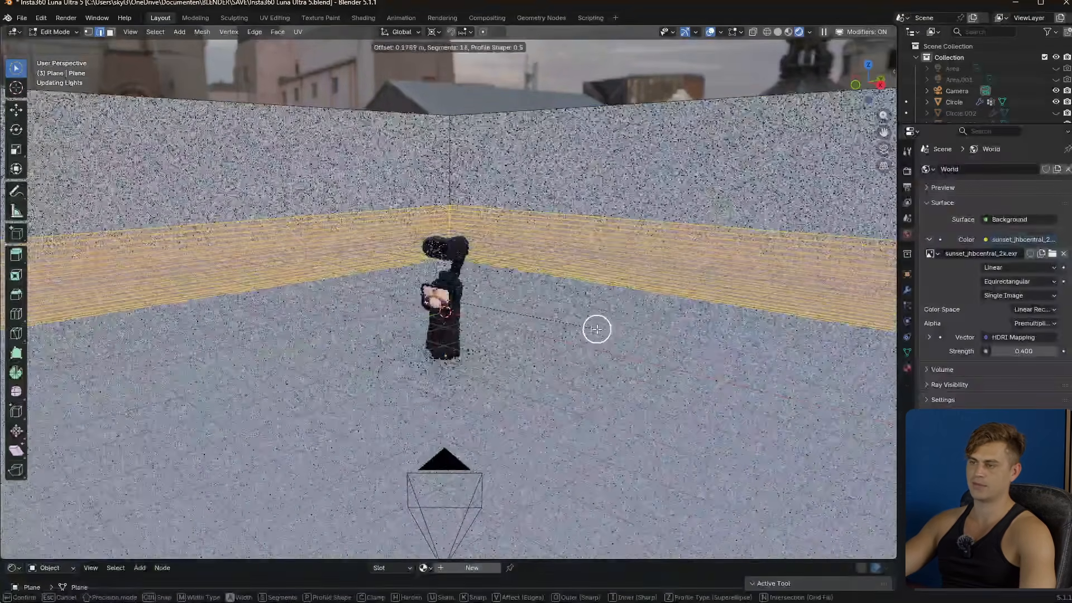
left_click(596, 328)
- Check the corner backdrop through the camera with overlays hidden
key("Tab")
key("KP_0")
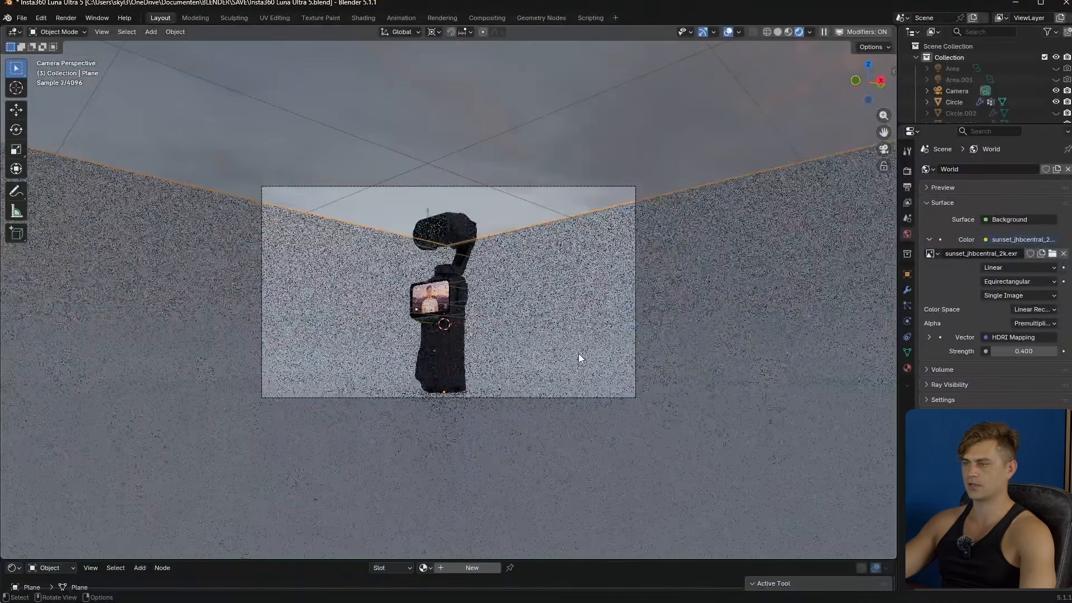
left_click(729, 32)
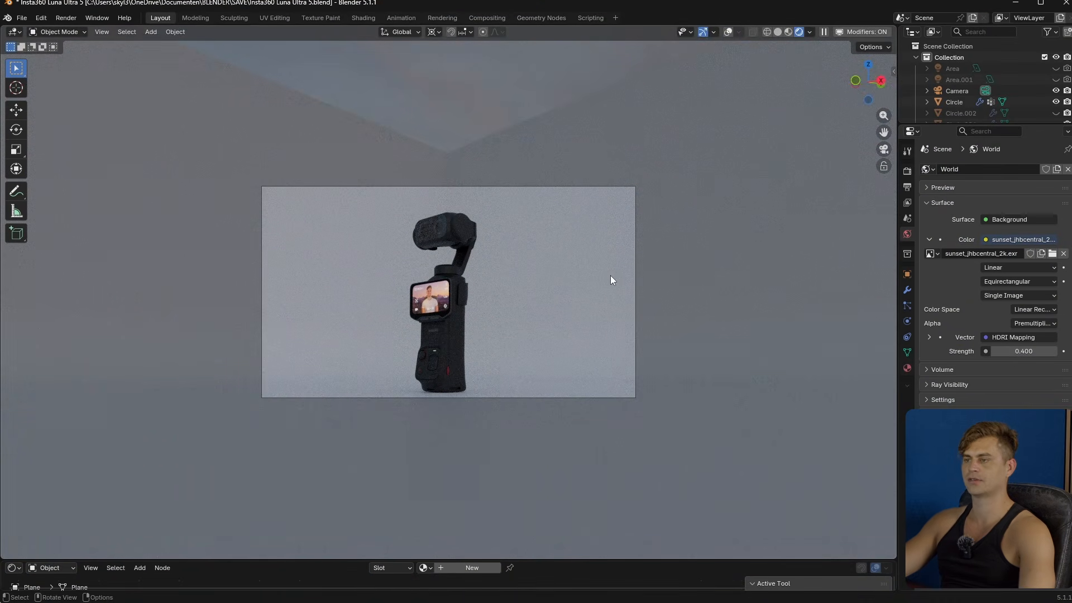
- Lower the camera about 0.14 m in total along global Z in two moves, saving the file before and after
key("ctrl+s")
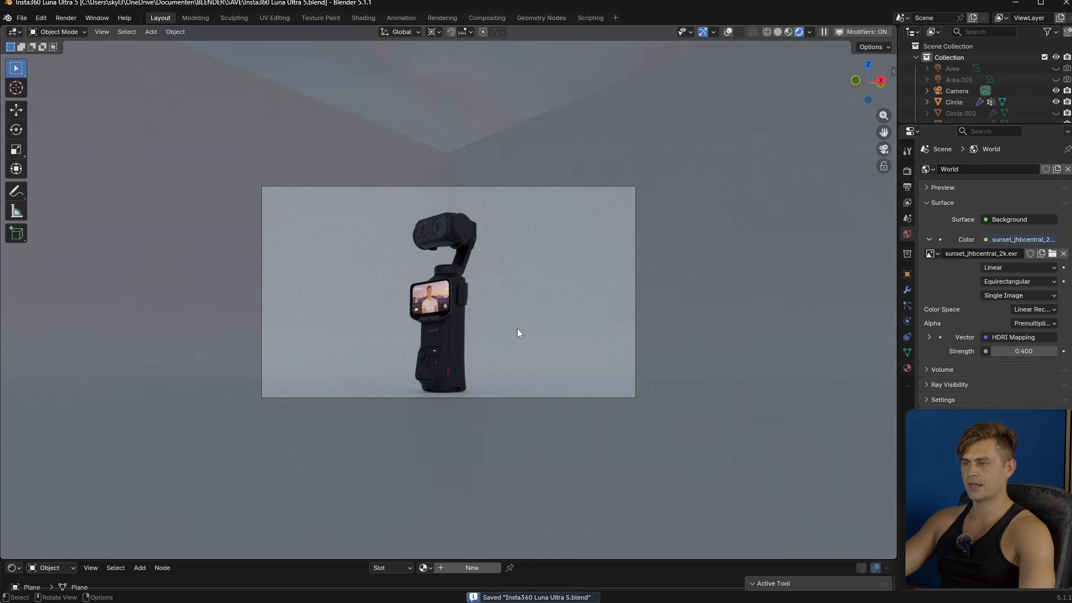
left_click(463, 371)
scroll(491, 335, "up", 3)
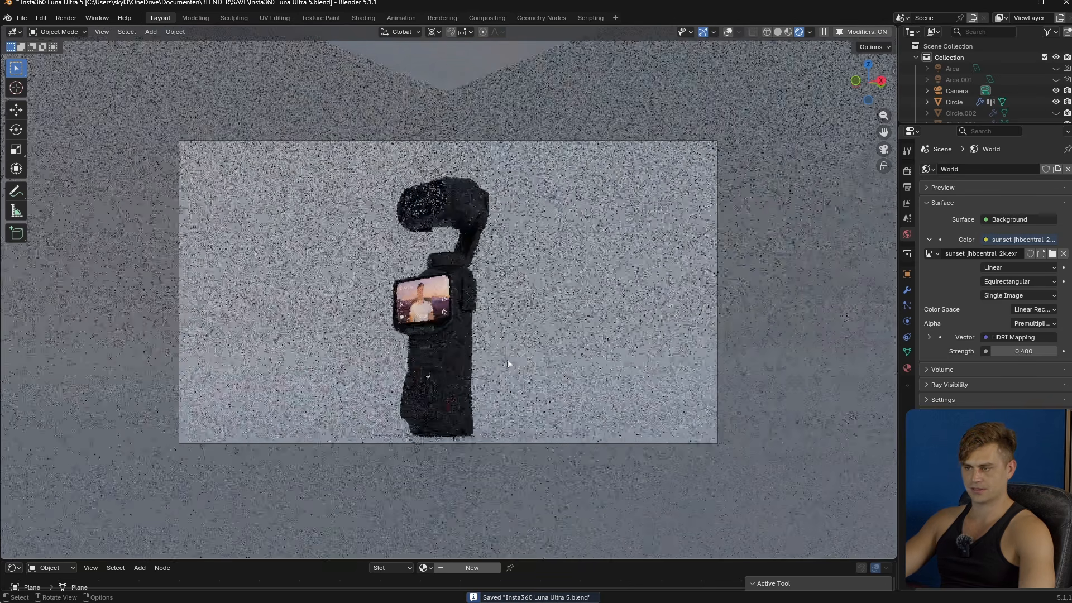
left_click(672, 152)
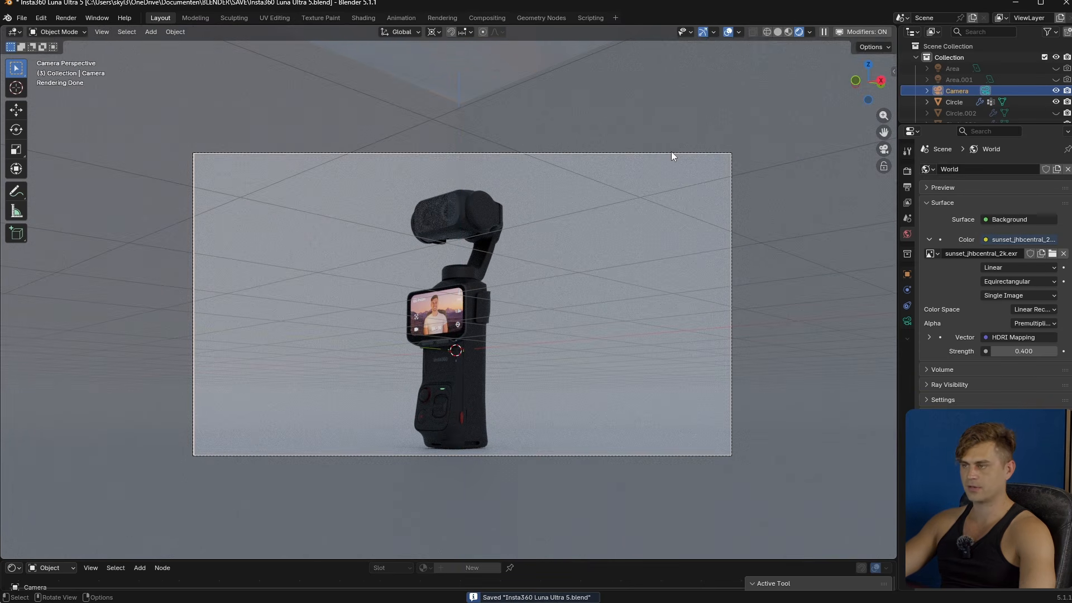
key("g")
key("z")
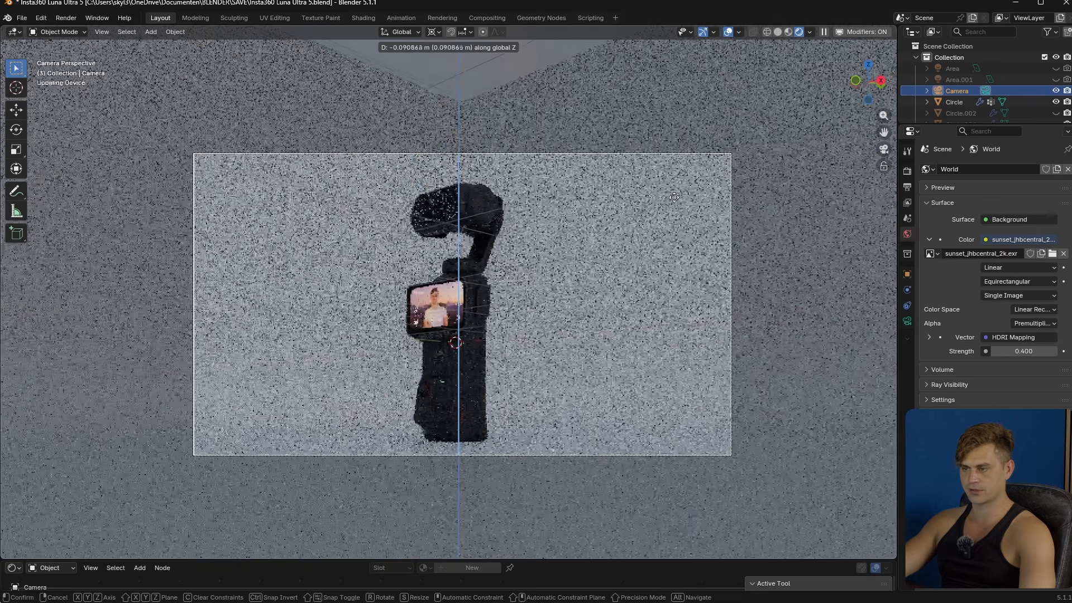
left_click(500, 192)
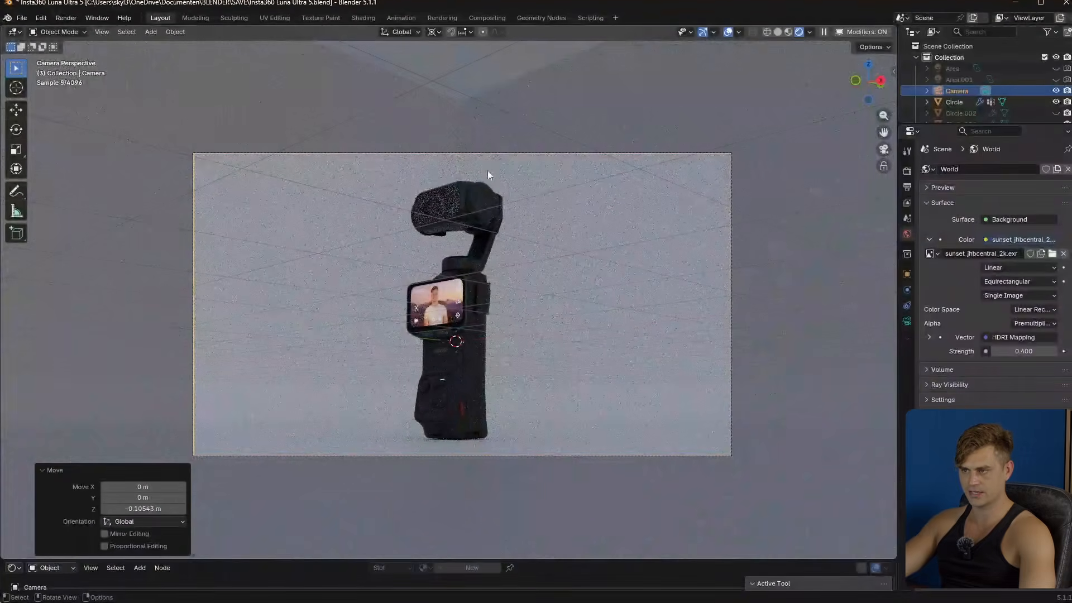
key("g")
key("z")
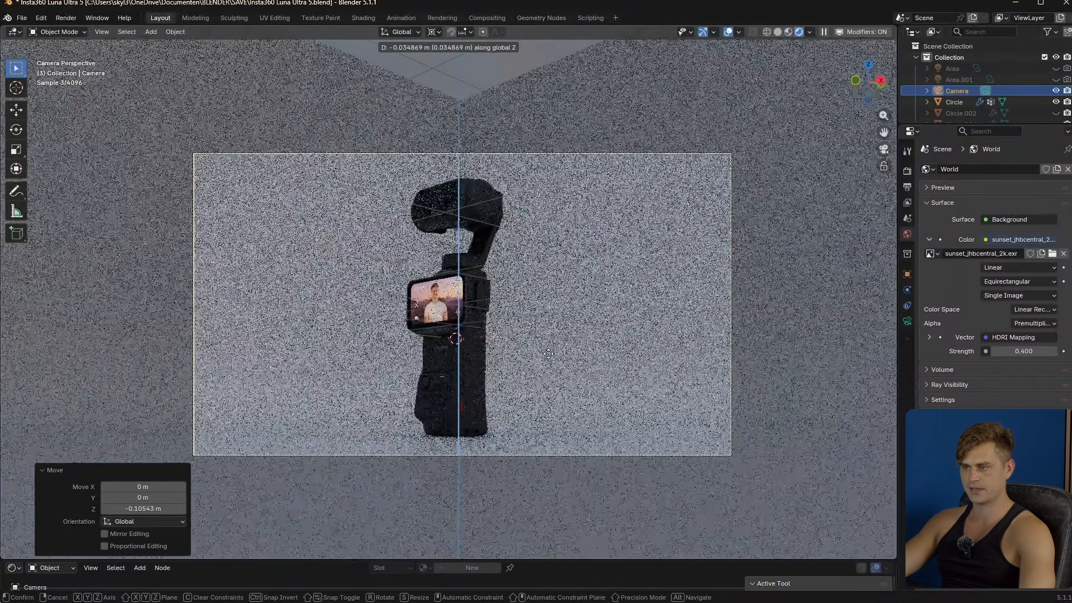
left_click(548, 354)
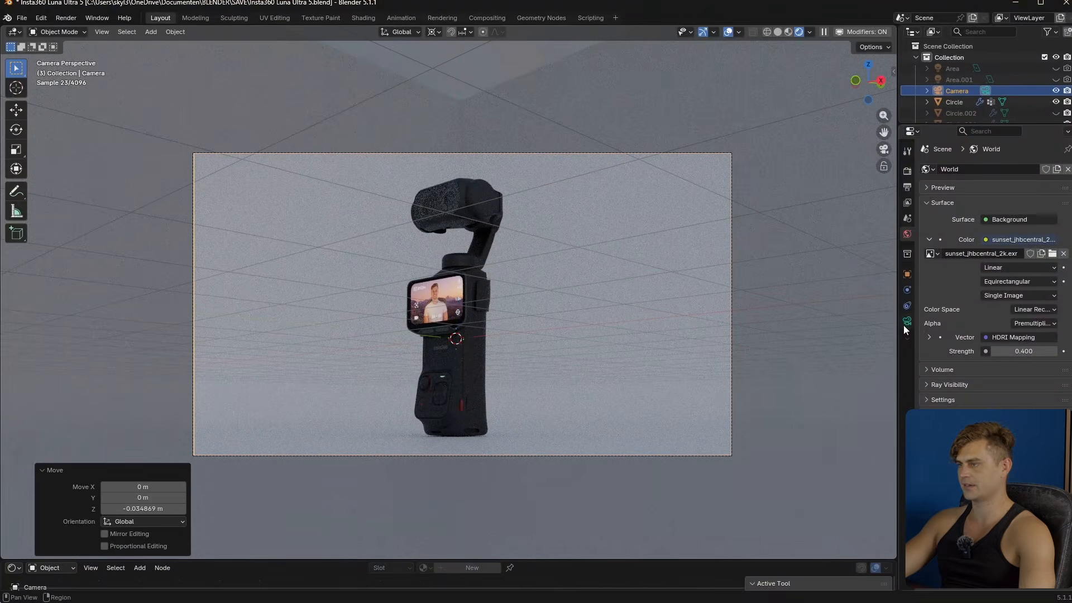
key("ctrl+s")
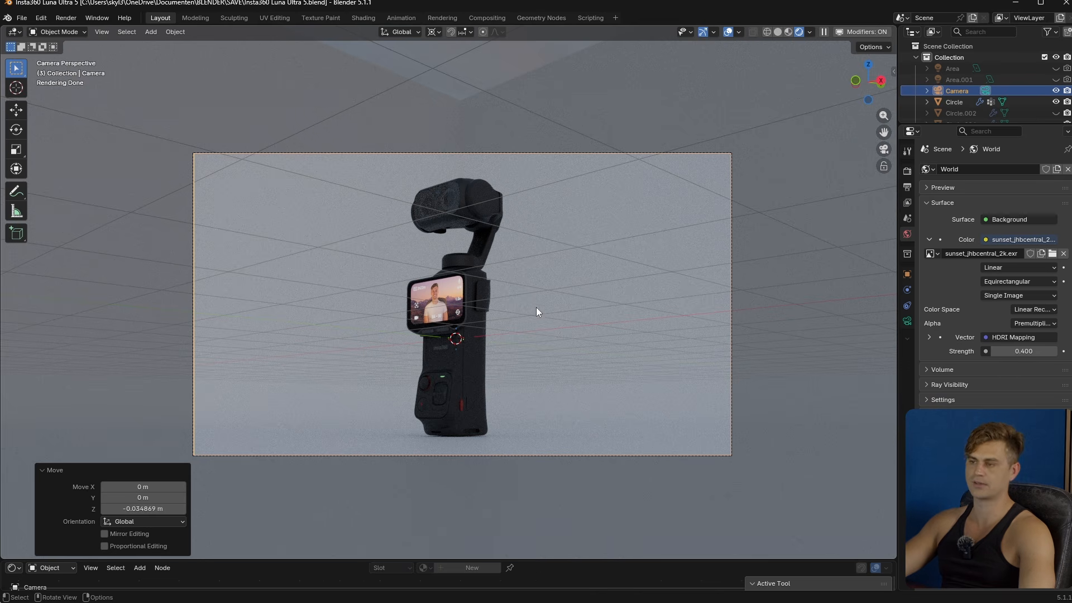
- Add an area light and place it behind the product by interactive light positioning on the model's surface, using back light and rotation modes
key("shift+a")
mouse_move(495, 439)
left_click(585, 470)
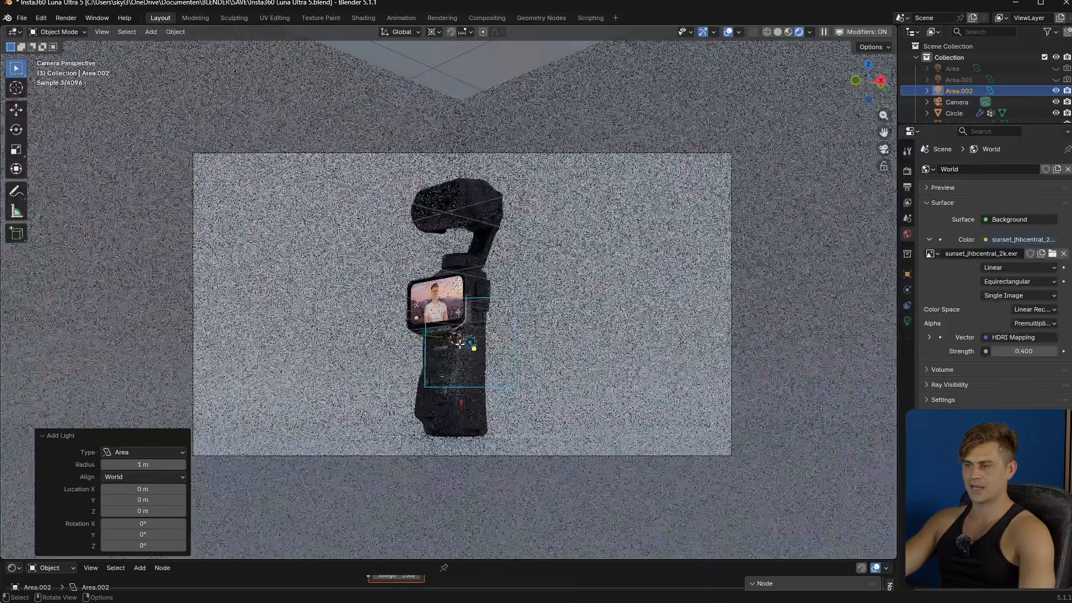
key("Tab")
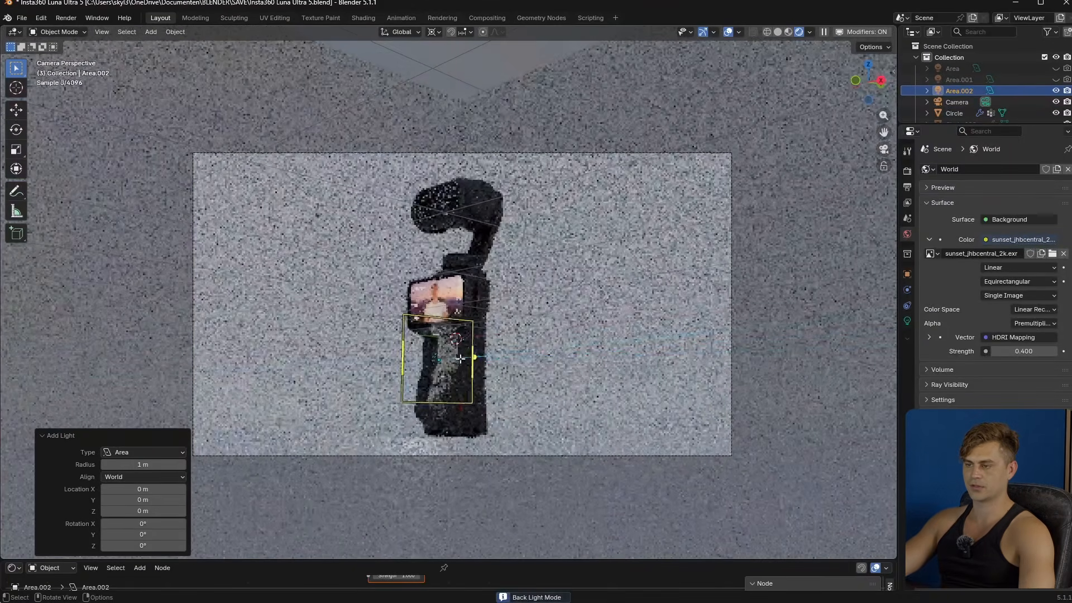
left_click(477, 379)
key("Tab")
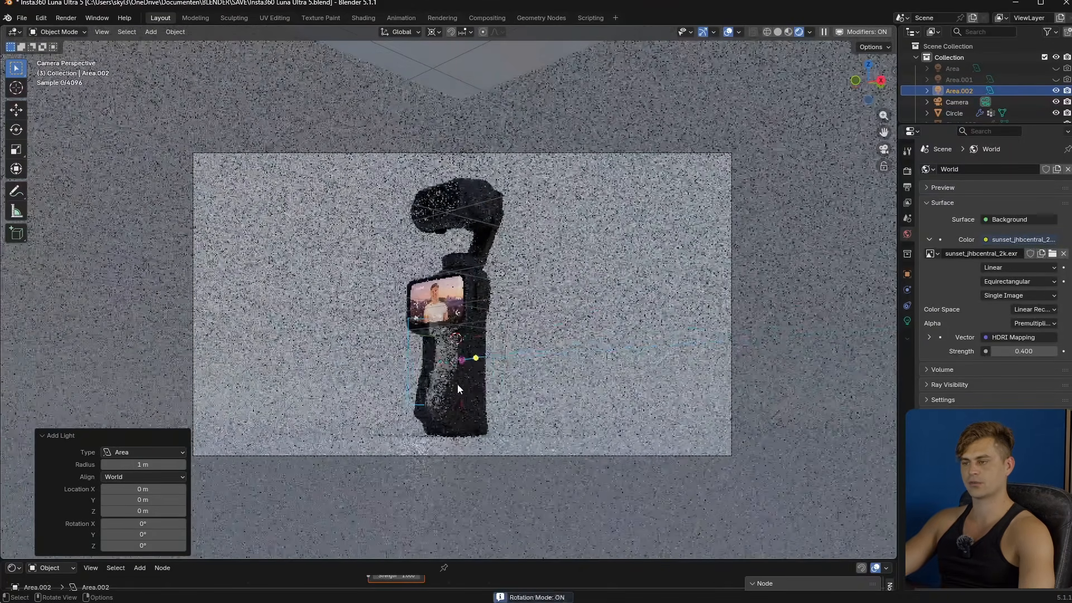
left_click(430, 386)
scroll(468, 369, "up", 4, "alt")
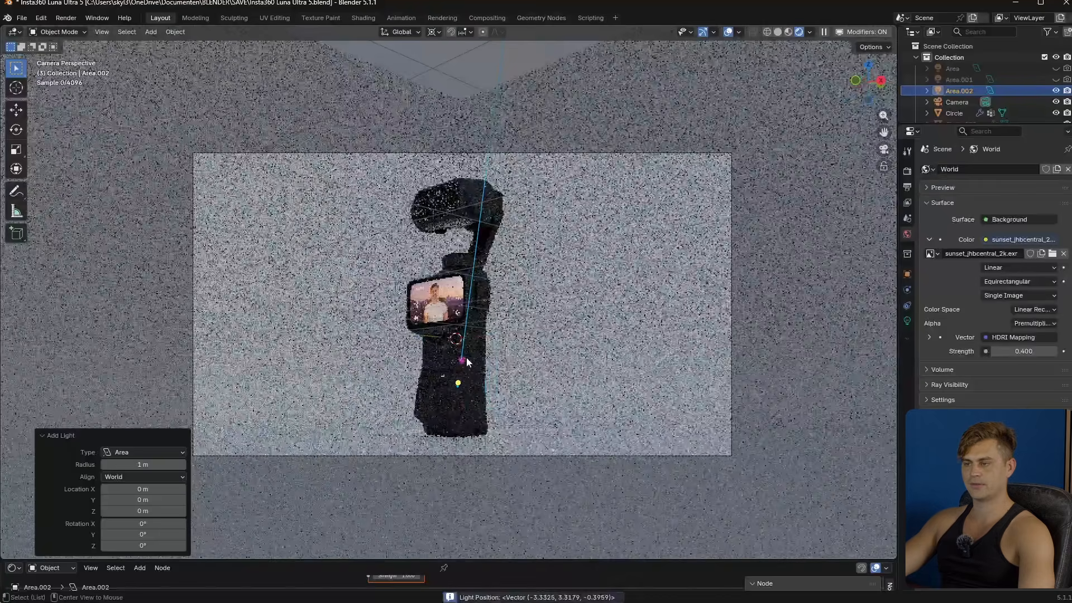
- Set the new area light's size to about 2.57 m and its power to about 246.5 W
scroll(472, 375, "up", 6, "ctrl")
scroll(471, 376, "down", 3, "ctrl")
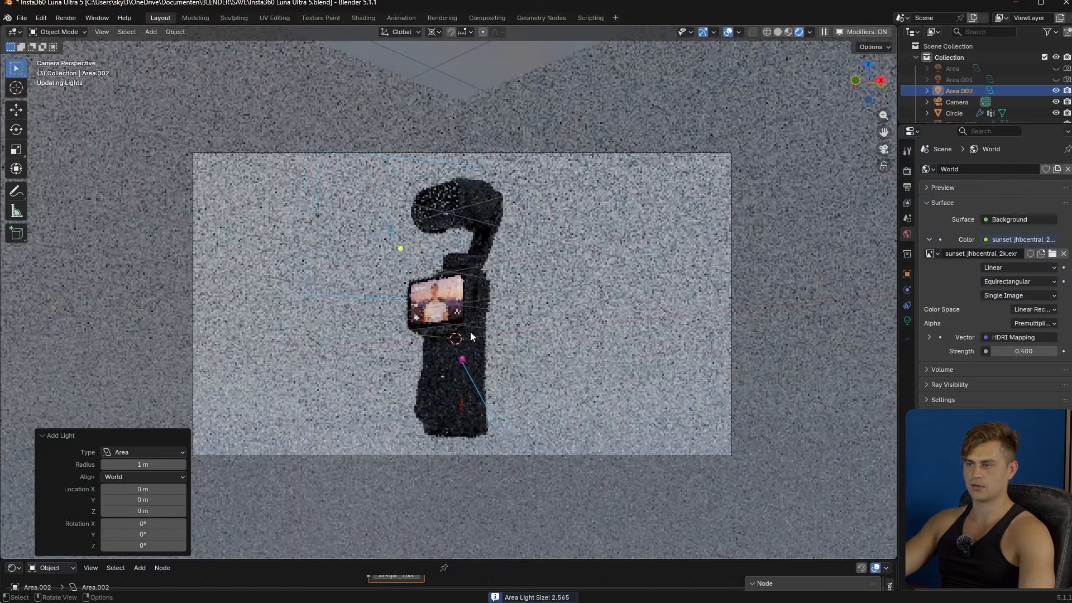
left_click(470, 333)
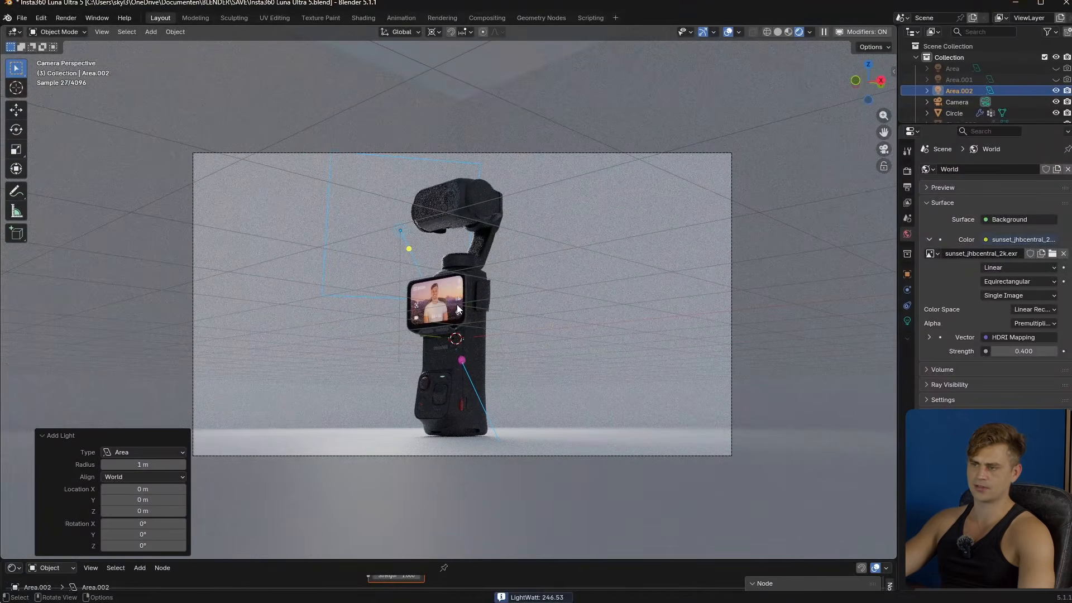
- Stretch the area light by about 1.83 along its local Y axis and shift it about -1.05 m along local Y
key("s")
key("y")
key("y")
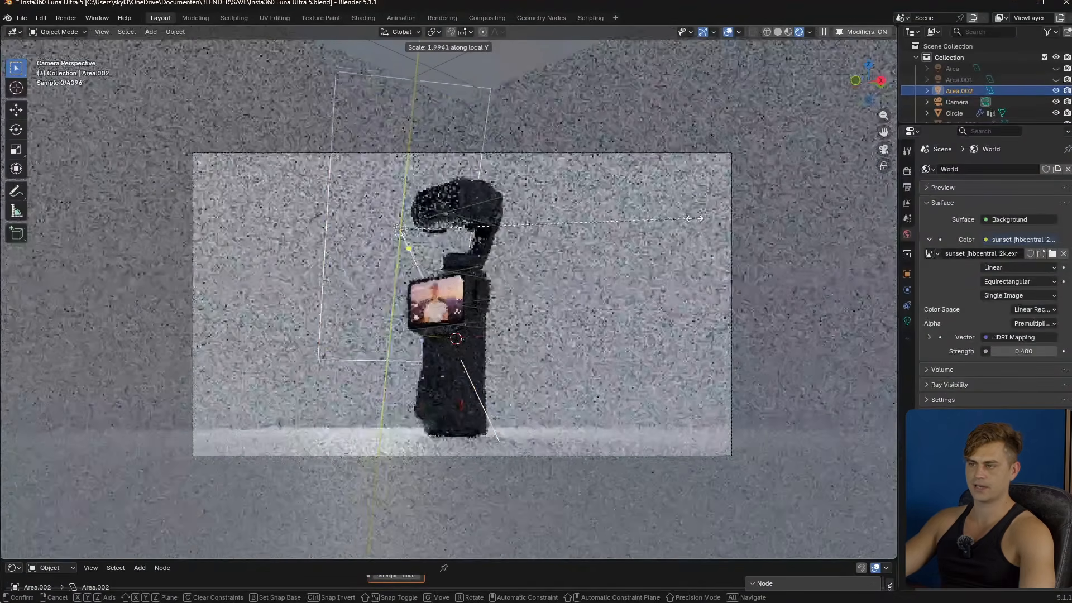
left_click(722, 217)
key("g")
key("y")
key("y")
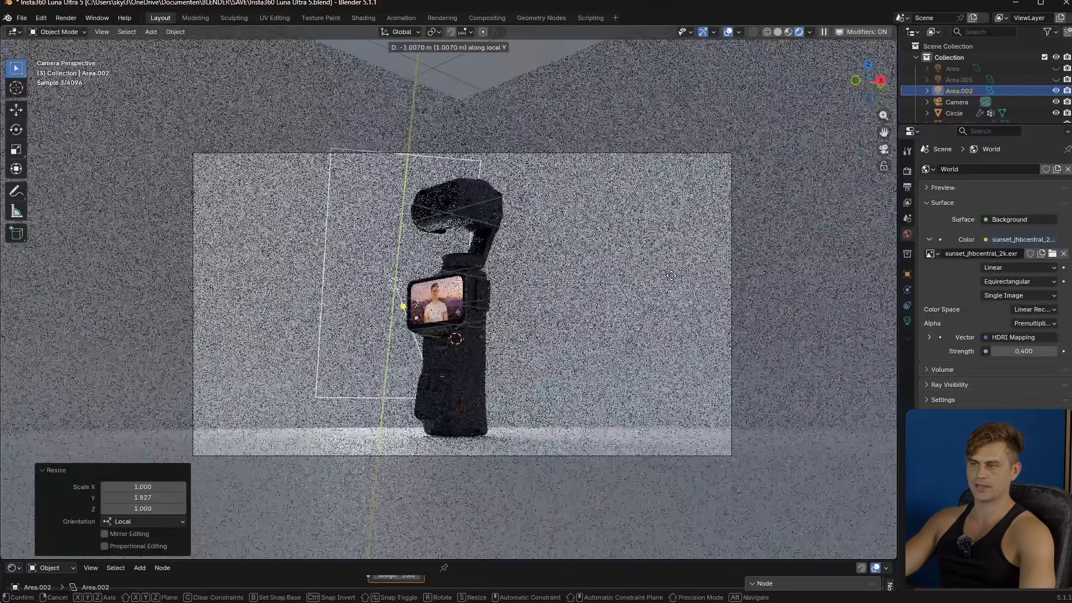
left_click(515, 308)
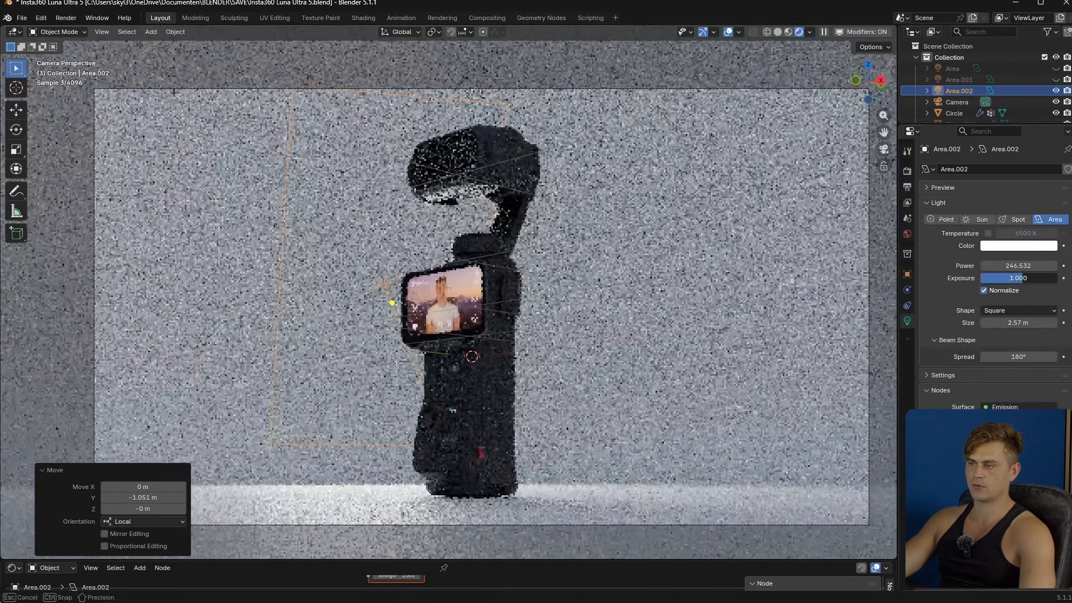
- Set the area light's exposure to about 1.286 and rotate it about -12.9° around its local X axis
left_click_drag(1020, 278, 1026, 278)
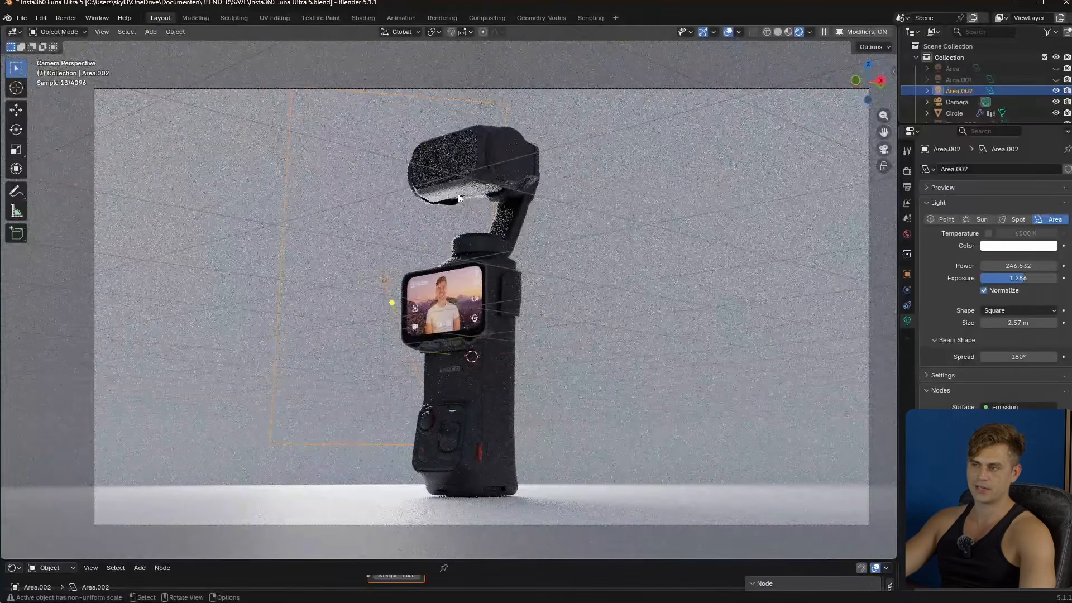
scroll(525, 248, "down", 2)
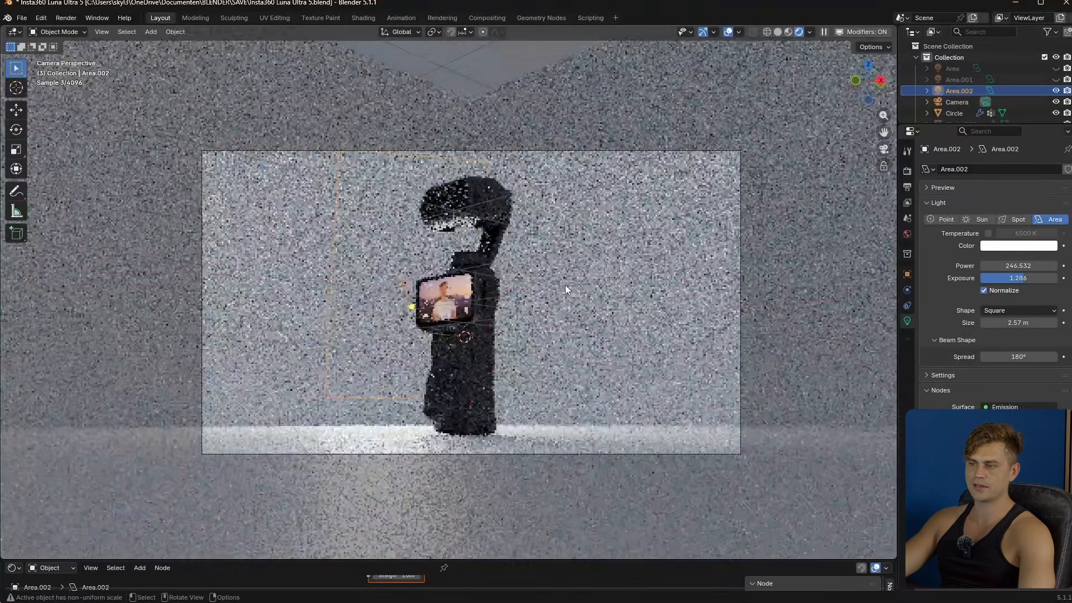
key("r")
key("x")
key("x")
left_click(569, 325)
- Raise the area light about 1.77 m along global Z and lengthen it by about 1.28 along its local Y axis
key("g")
key("z")
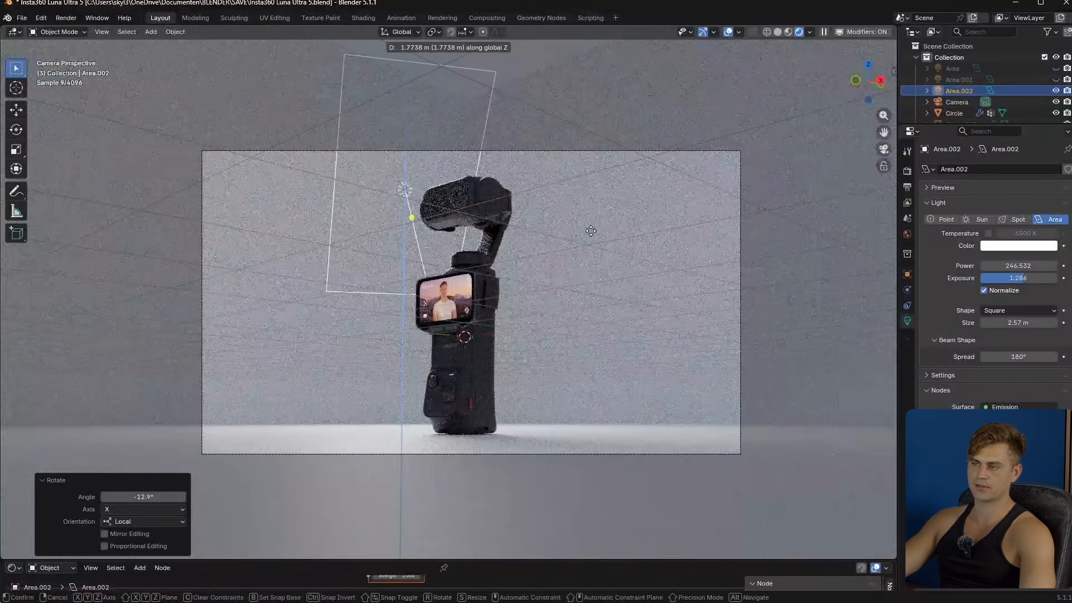
left_click(591, 231)
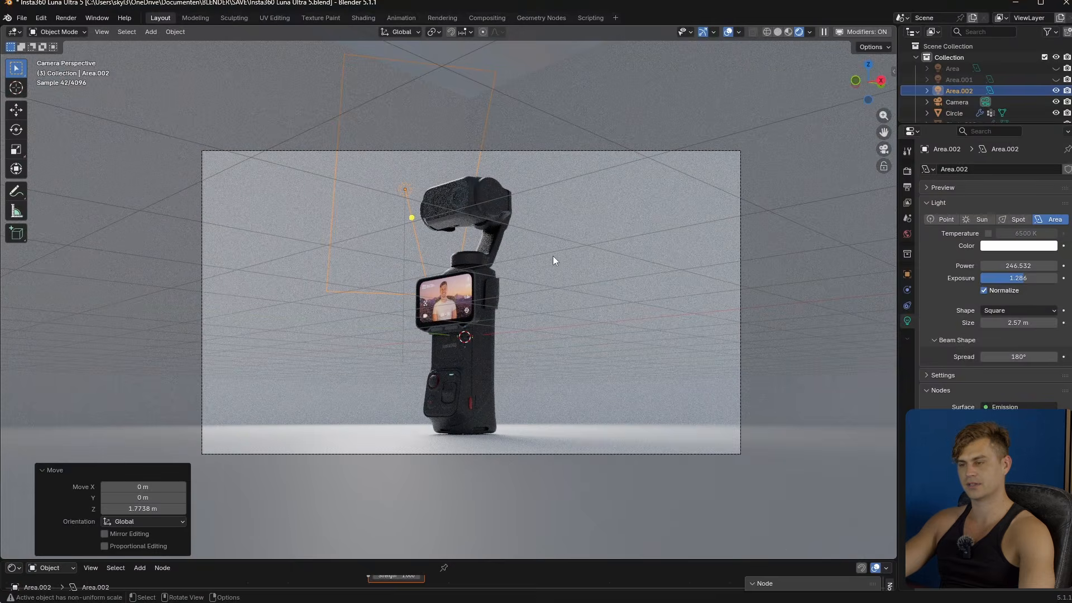
key("s")
key("y")
key("y")
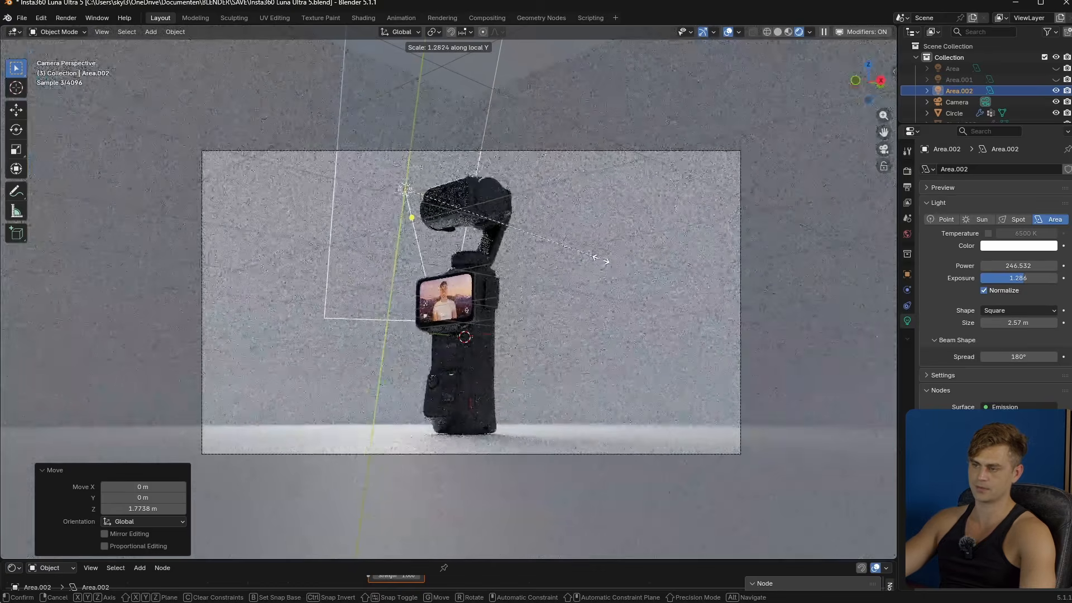
left_click(602, 260)
- Move the area light about -0.84 m in X, -0.85 m in Y and 0.08 m in Z, and save the file
key("g")
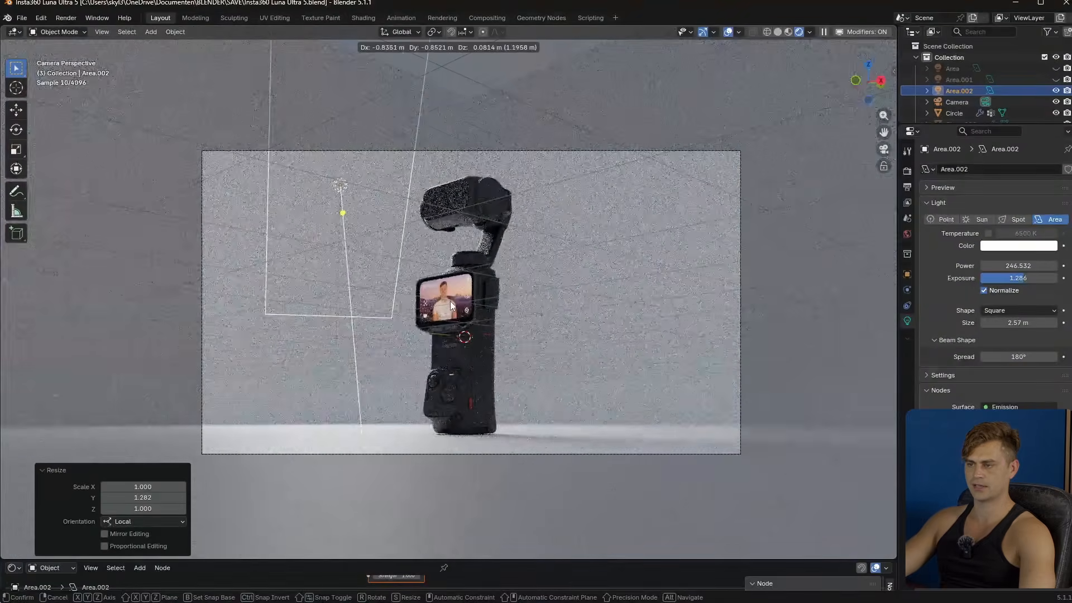
left_click(450, 301)
scroll(487, 332, "down", 1)
scroll(484, 349, "up", 3)
middle_click_drag(459, 390, 466, 365, "shift")
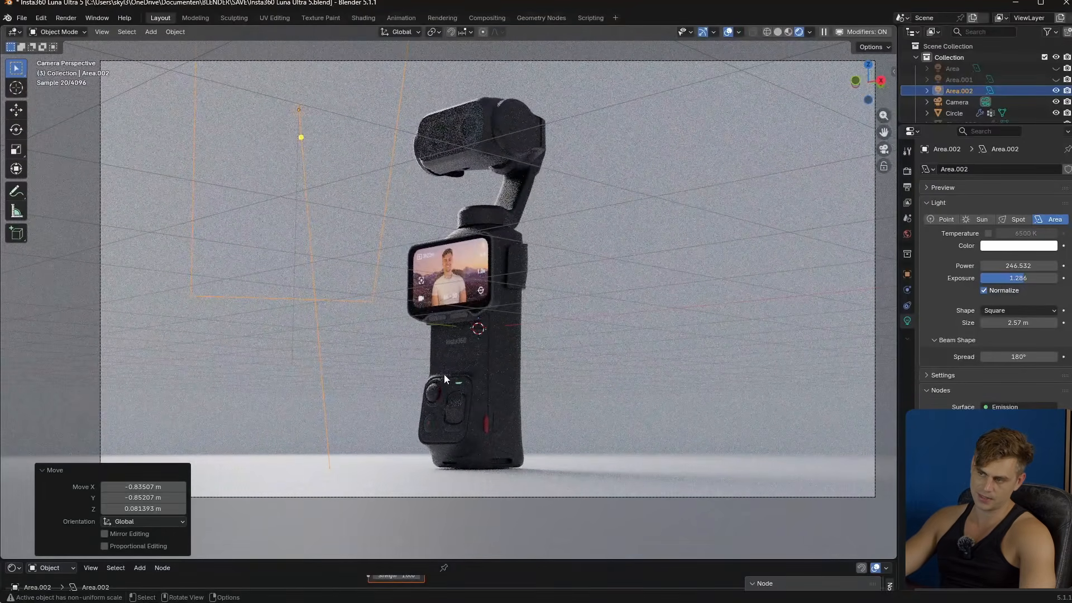
scroll(440, 243, "up", 1)
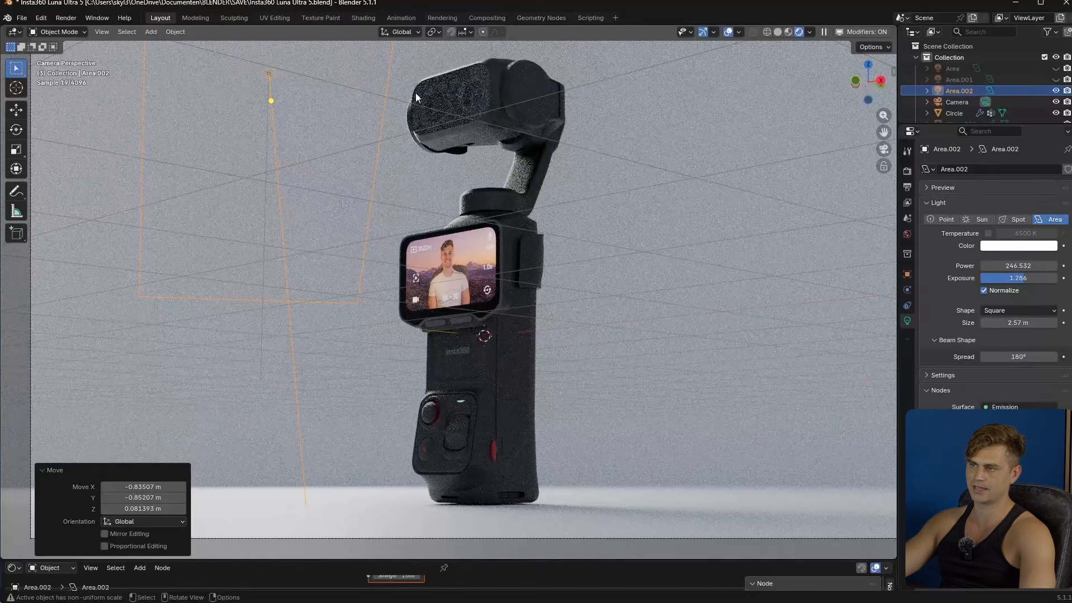
key("ctrl+s")
- Add a second area light and place it behind the product, on the opposite side from the first, by interactive light positioning
scroll(484, 328, "down", 3)
key("shift+a")
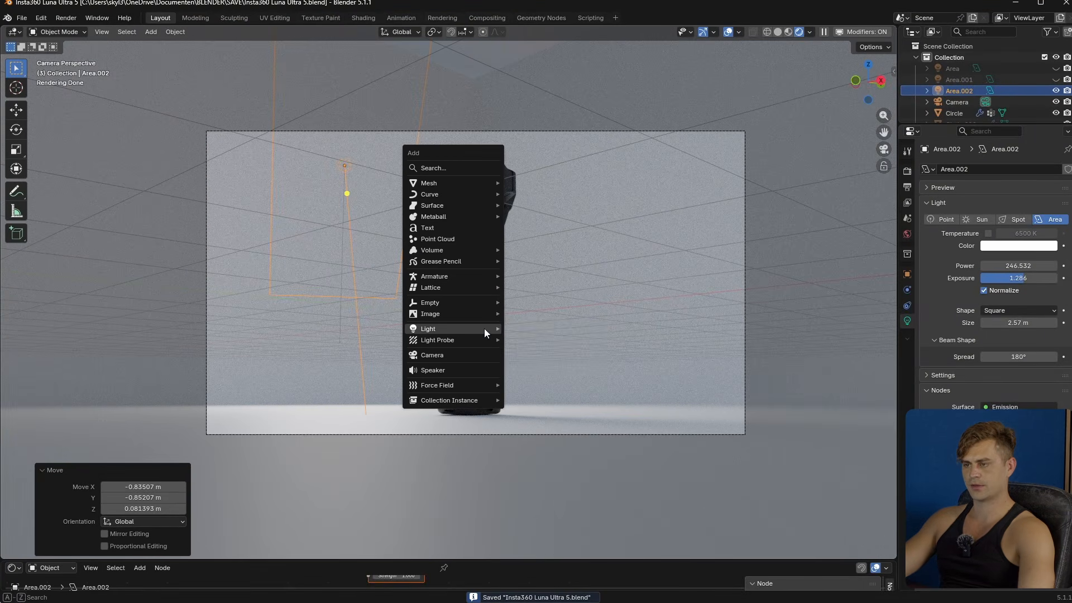
mouse_move(484, 329)
left_click(553, 364)
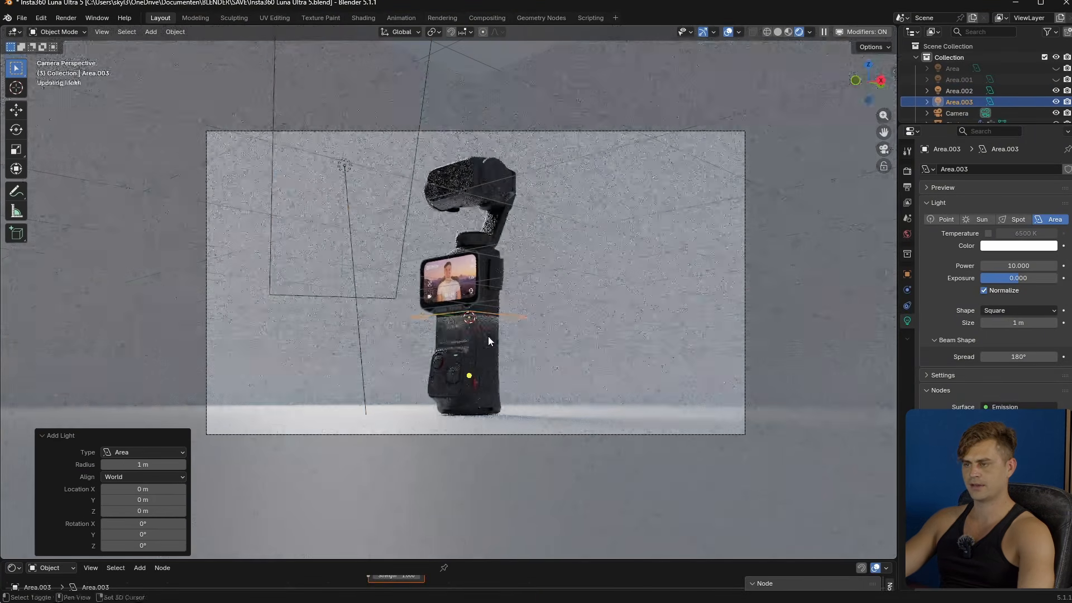
key("f")
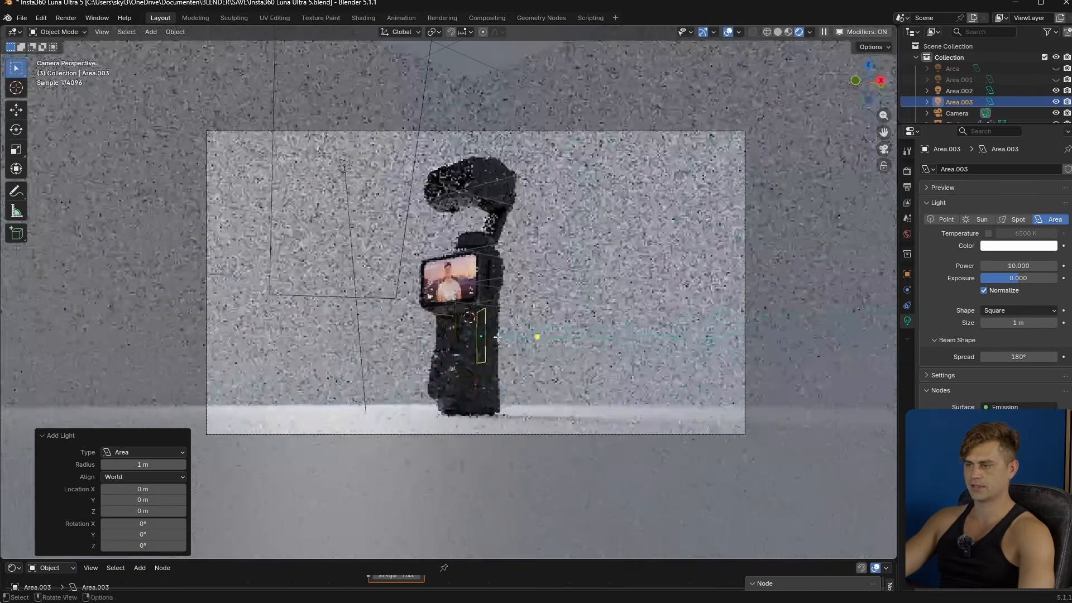
key("r")
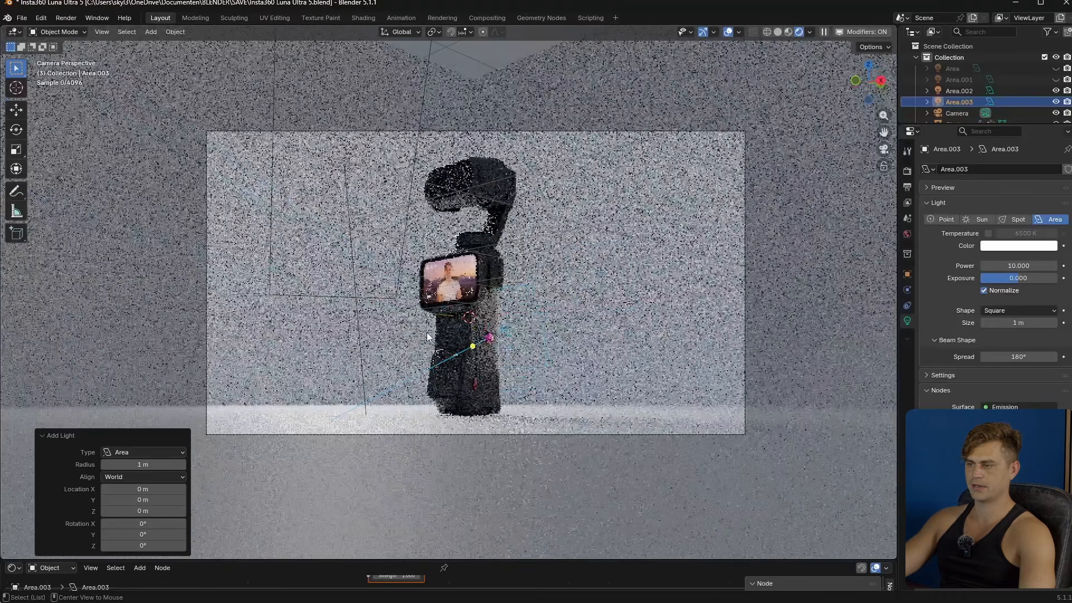
scroll(427, 320, "up", 2, "alt")
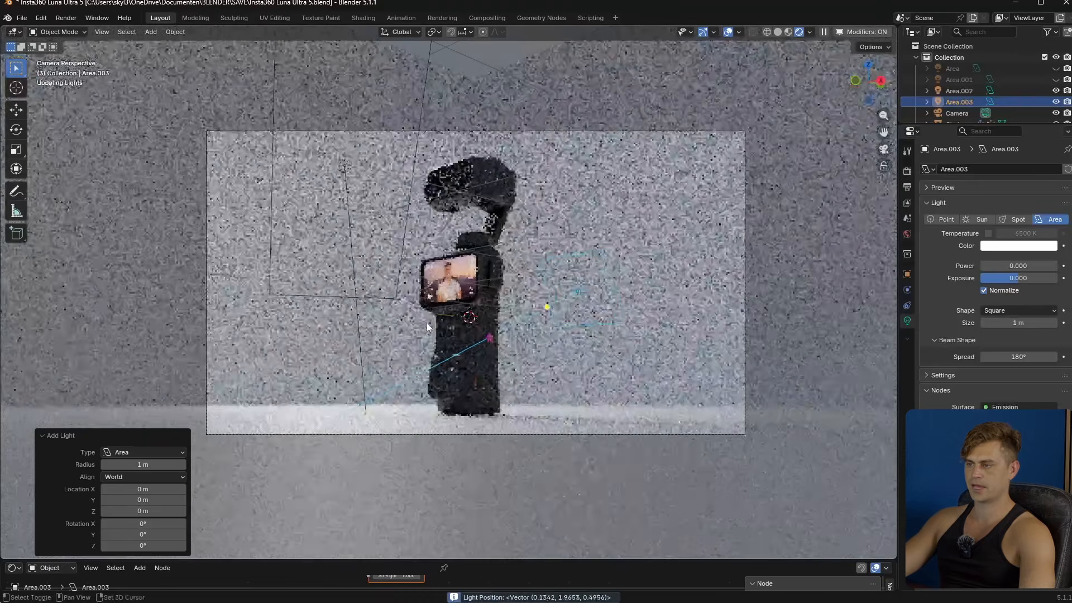
- Set the second area light's power to about 48 W and its size to about 1.86 m
left_click_drag(427, 326, 440, 325, "shift")
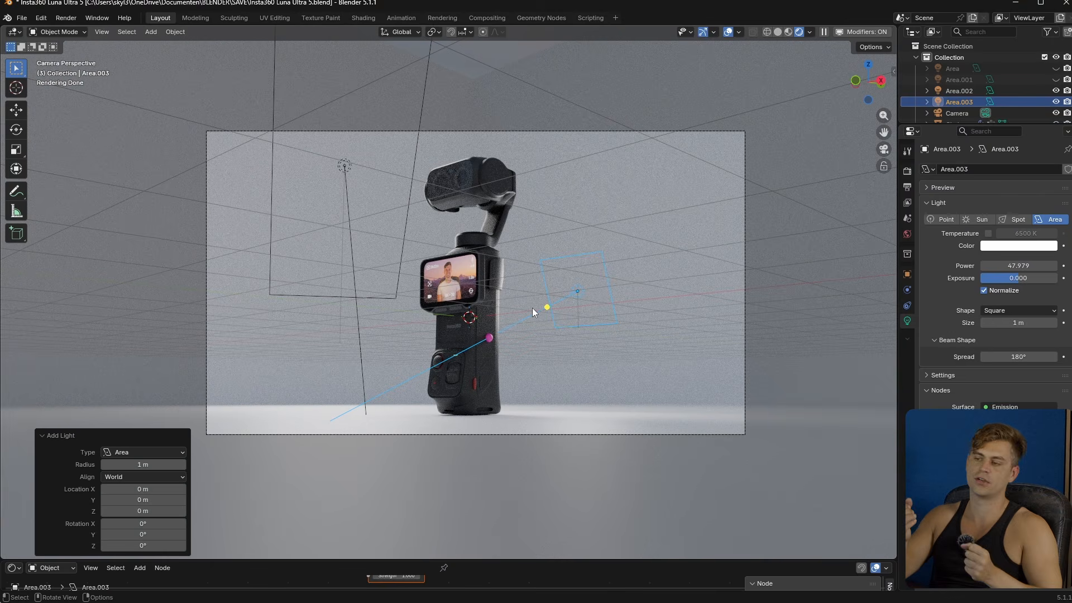
left_click_drag(531, 307, 584, 228, "ctrl")
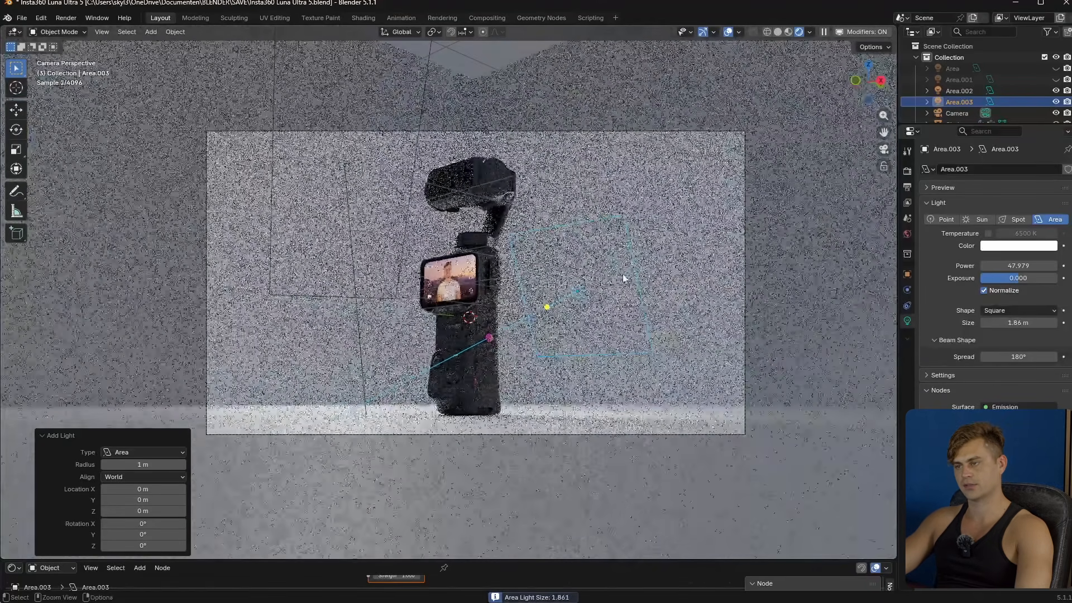
left_click(605, 310)
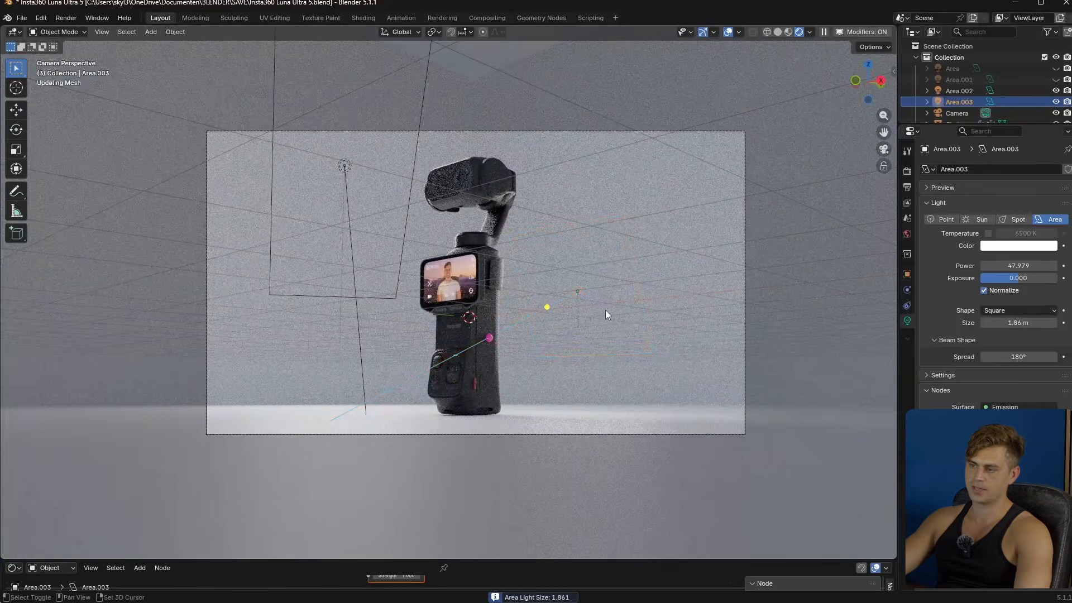
- Stretch the second area light into a tall rectangle and move it about 0.13 m in X, 0.06 m in Y and 0.34 m in Z
scroll(541, 380, "up", 2)
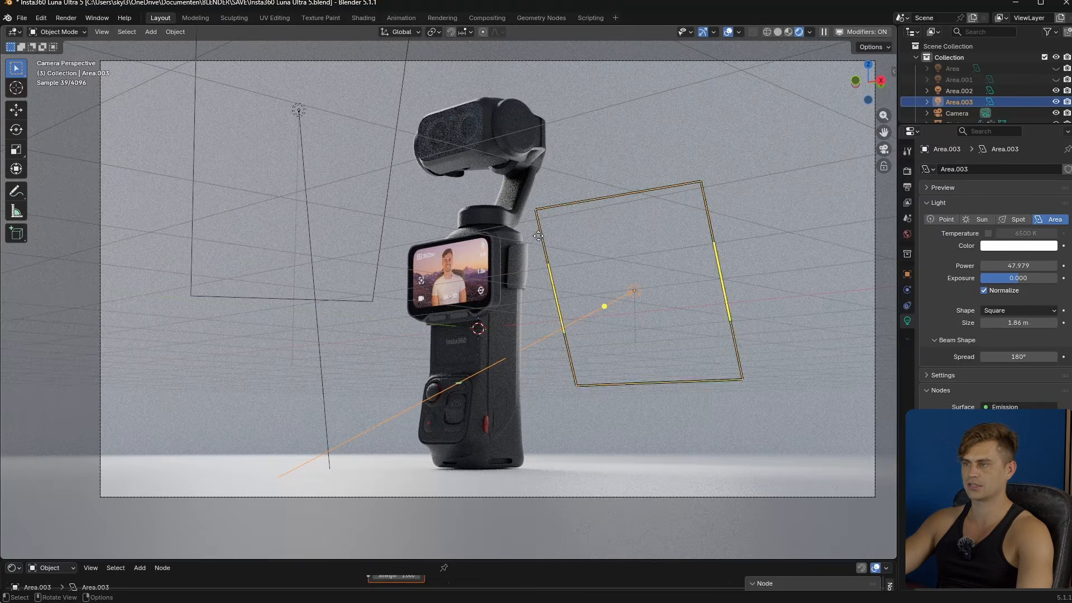
key("s")
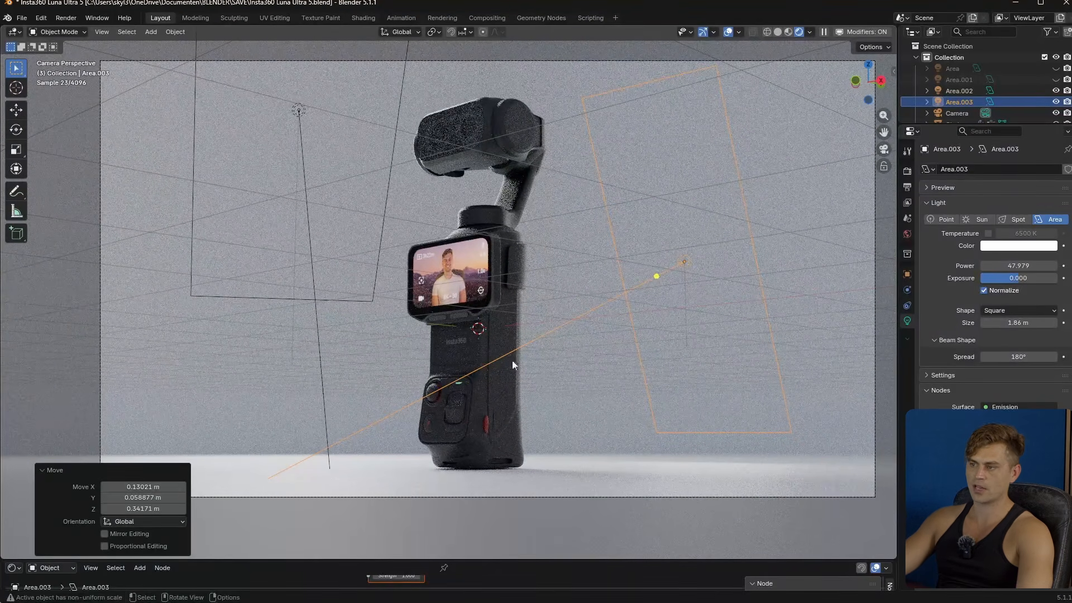
- Set the second area light's exposure to about -0.514 and its spread to about 102°, checking the render without overlays
mouse_move(1000, 279)
left_mouse_down()
mouse_move(978, 279)
mouse_move(1017, 282)
left_mouse_up()
left_click(727, 32)
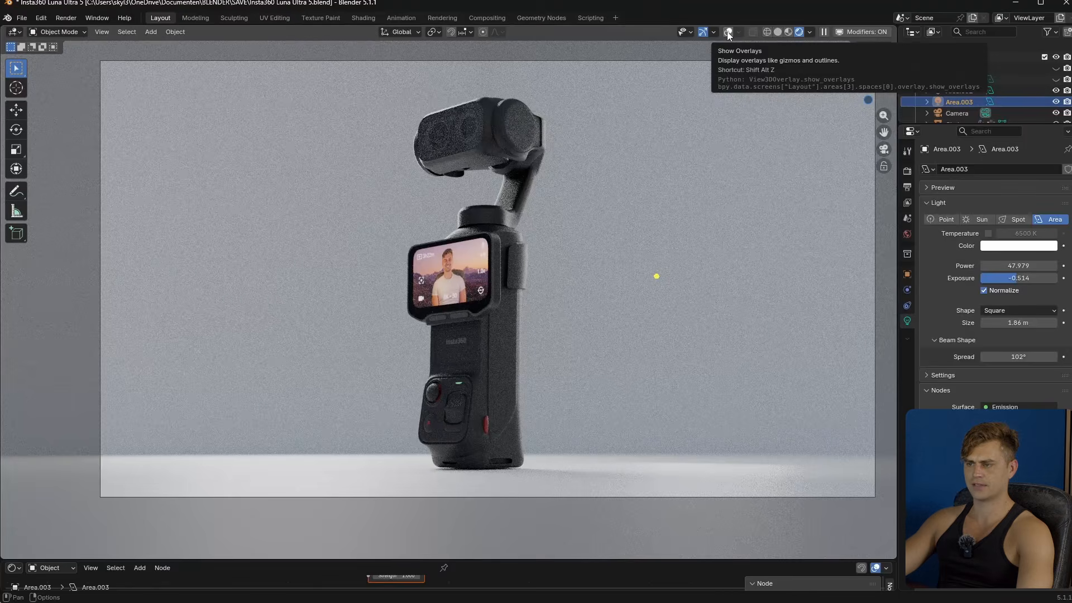
left_click(728, 32)
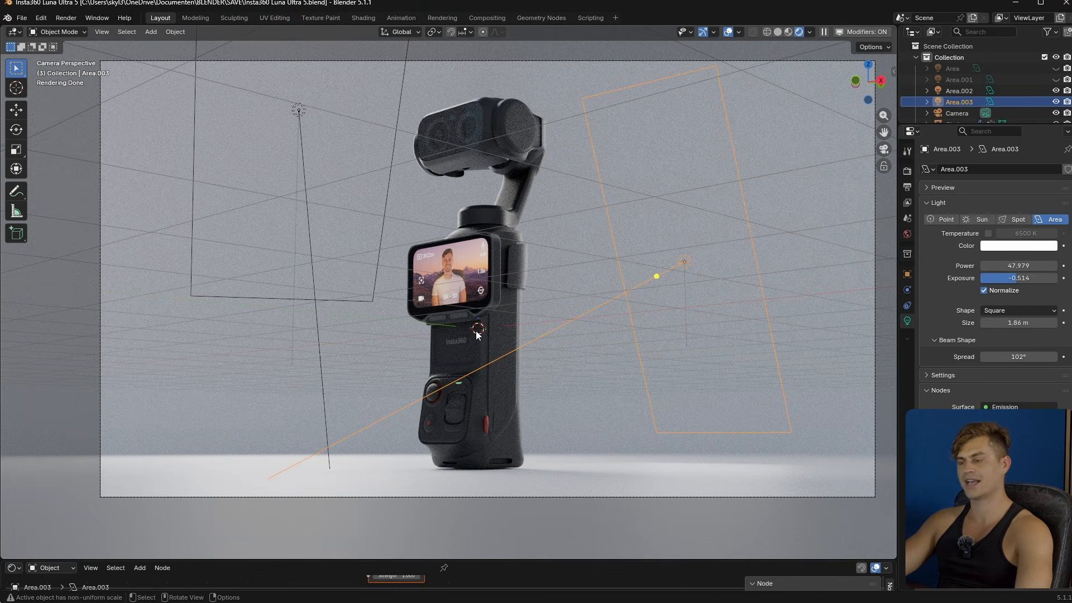
- Add a third area light, start interactive light positioning and resize it to about 1.84 m
key("shift+a")
mouse_move(481, 340)
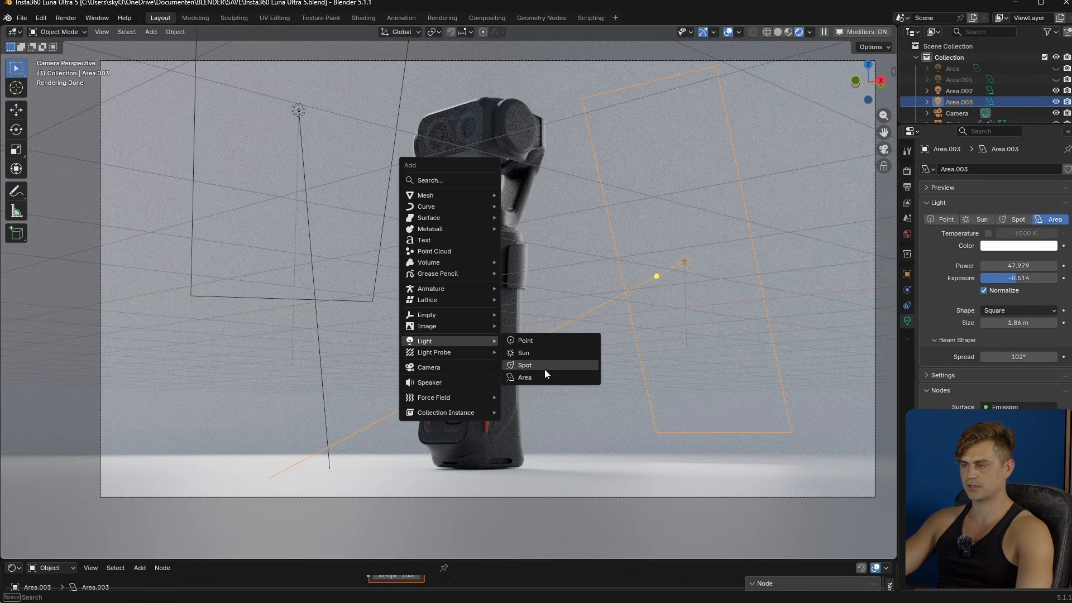
left_click(510, 376)
key("shift+t")
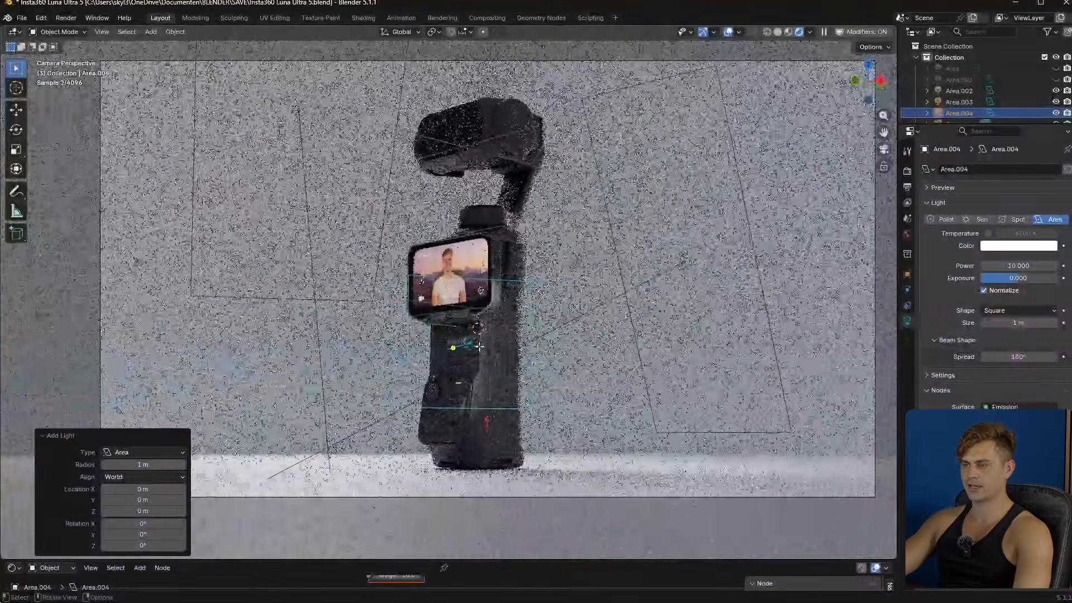
key("s")
left_click(541, 307)
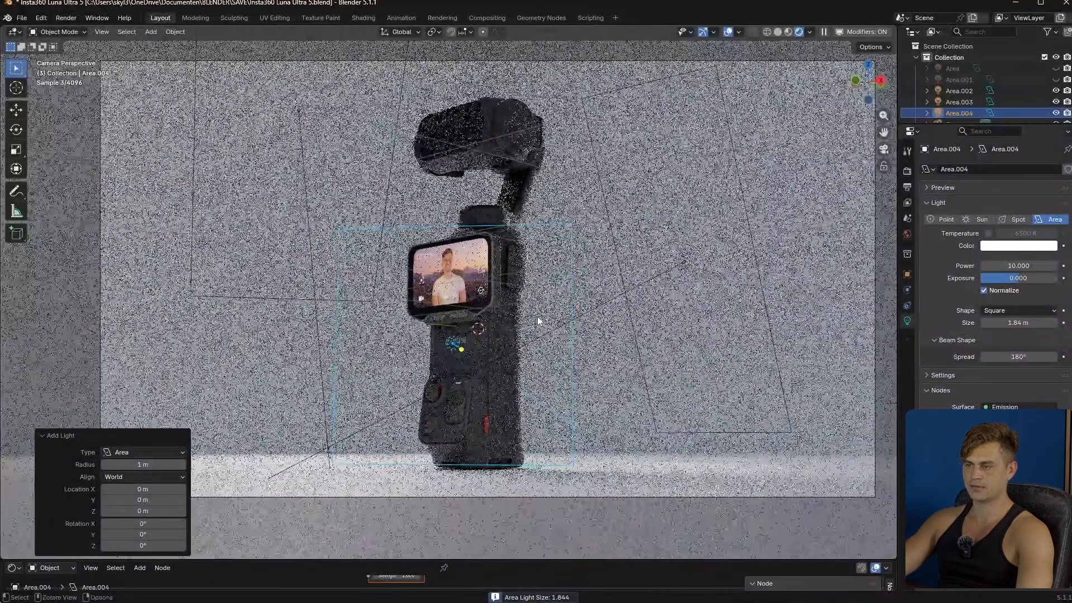
- Aim the third area light at the product from high up to one side and set its power to about 213 W
key("r")
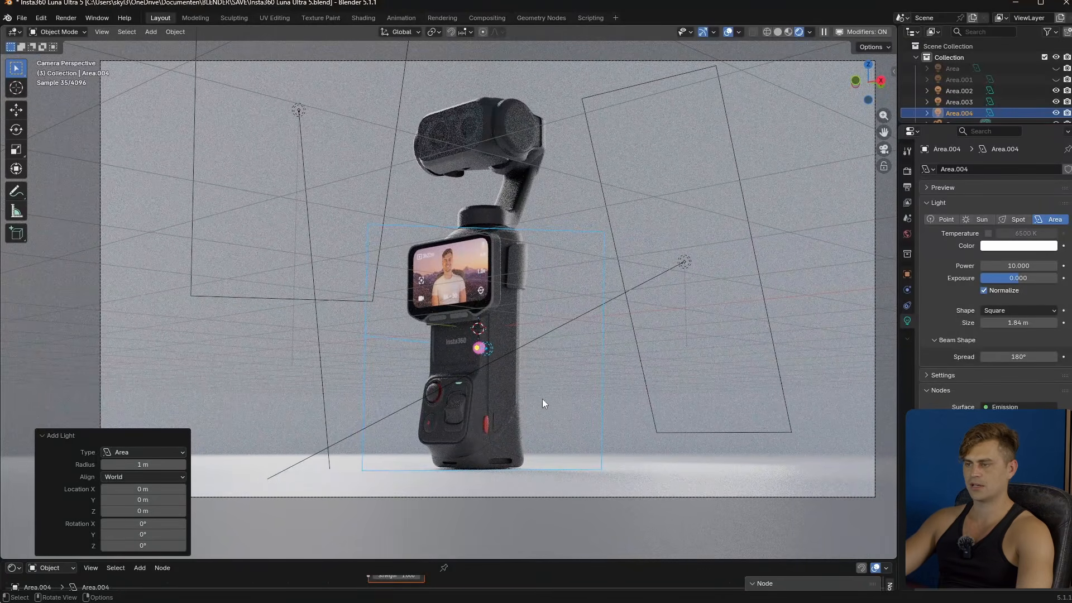
scroll(524, 391, "up", 10, "alt")
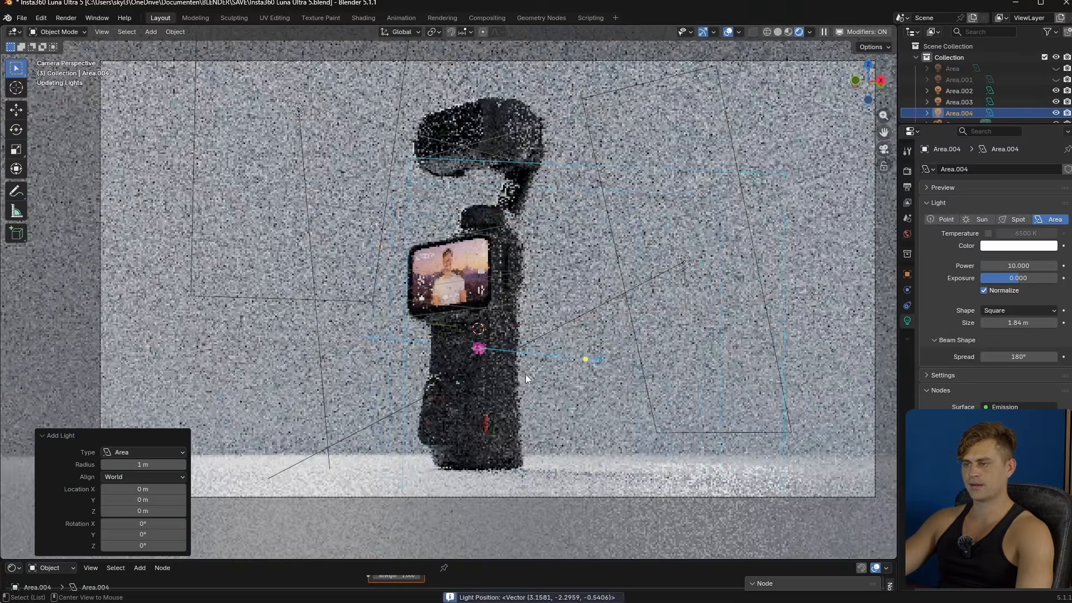
scroll(531, 316, "up", 12, "shift")
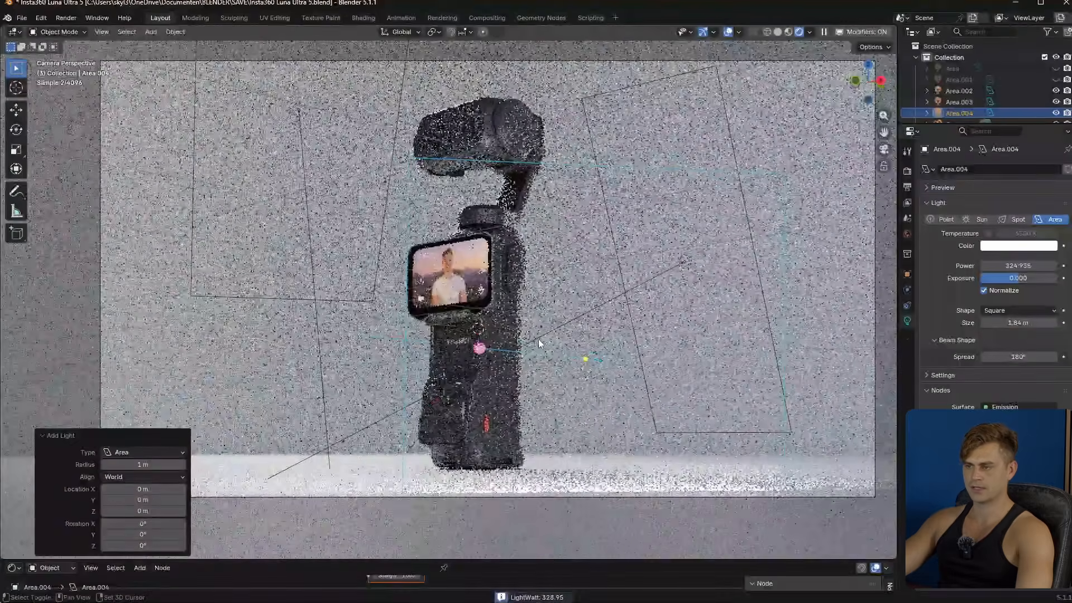
scroll(539, 343, "down", 3, "shift")
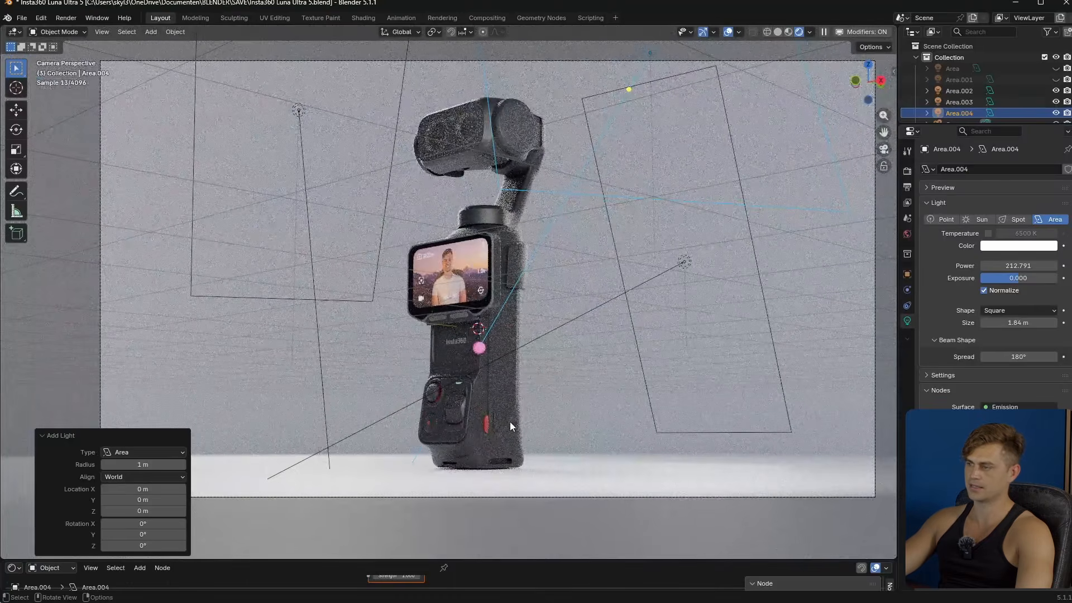
- Add a fourth area light at the scene centre and scale it by 2.463, followed by a scale of 0.215
key("shift+a")
left_click(617, 314)
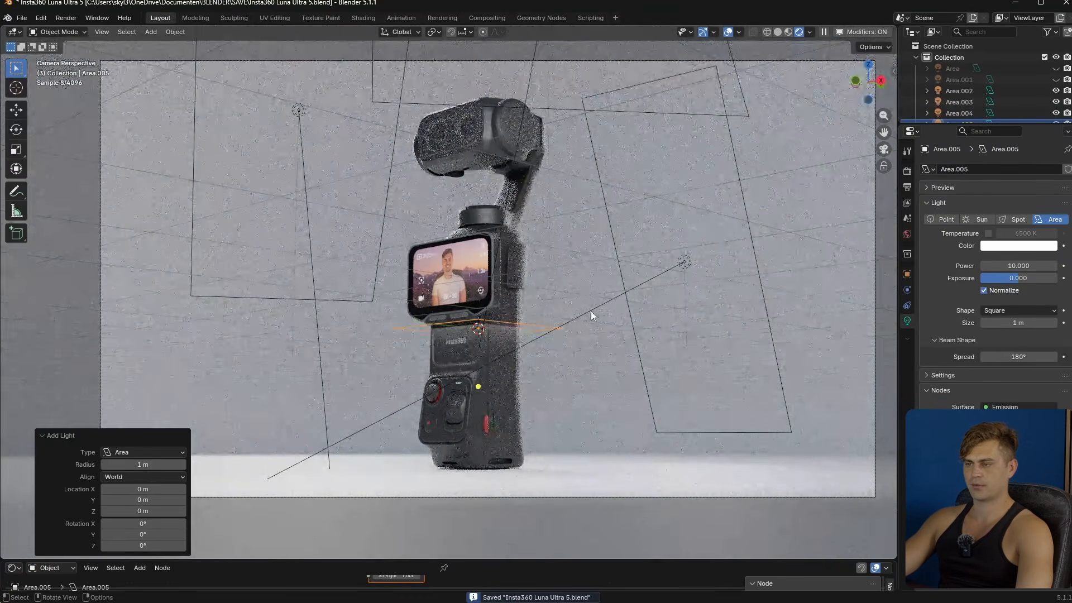
key("s")
left_click(598, 351)
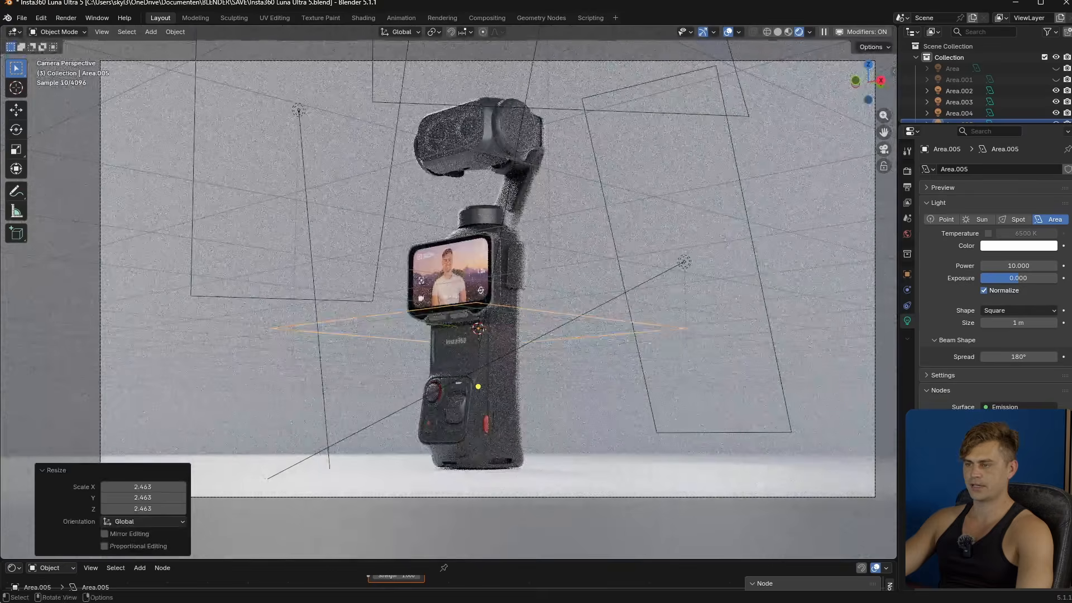
key("s")
left_click(505, 334)
- Raise the fourth area light straight up along Z above the camera head and scale it by 1.898
key("g")
key("z")
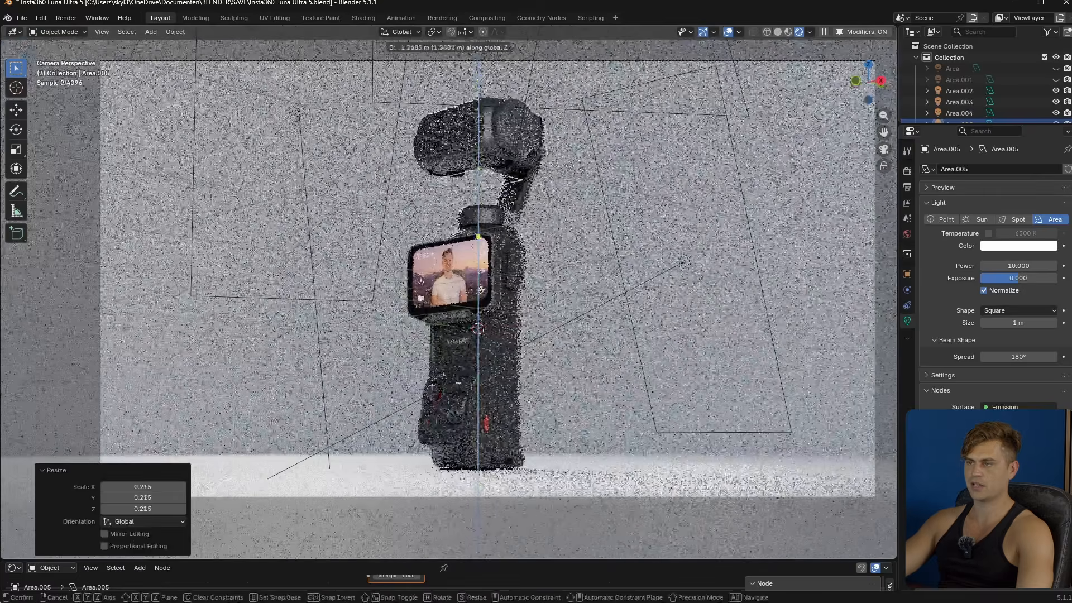
left_click(590, 32)
key("s")
left_click(663, 113)
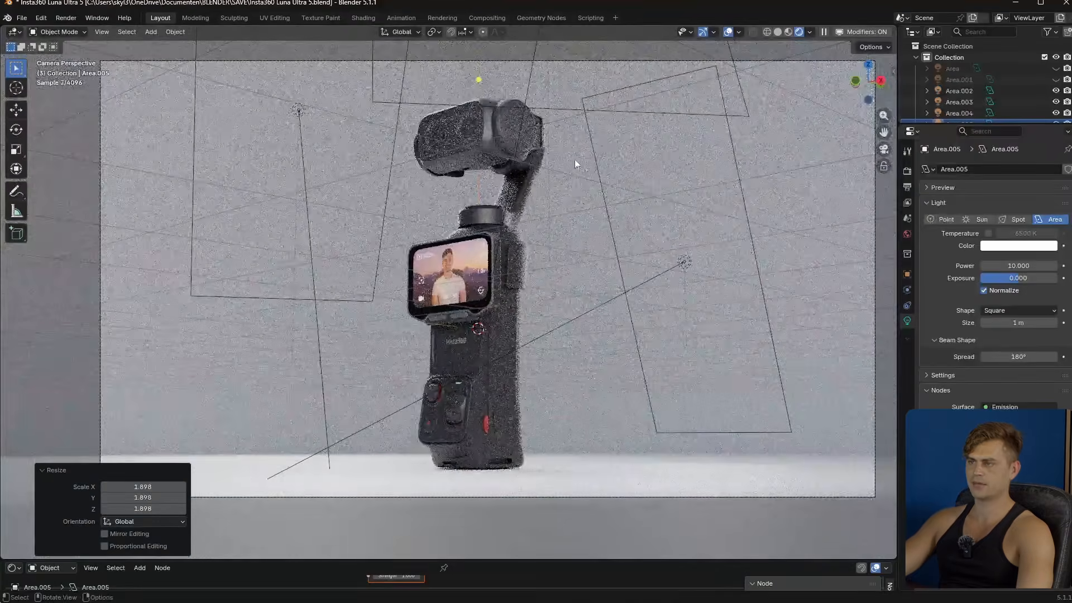
- Set the overhead area light's exposure to about 0.571 and save the file
mouse_move(1025, 278)
left_mouse_down()
mouse_move(1036, 278)
mouse_move(1016, 278)
left_mouse_up()
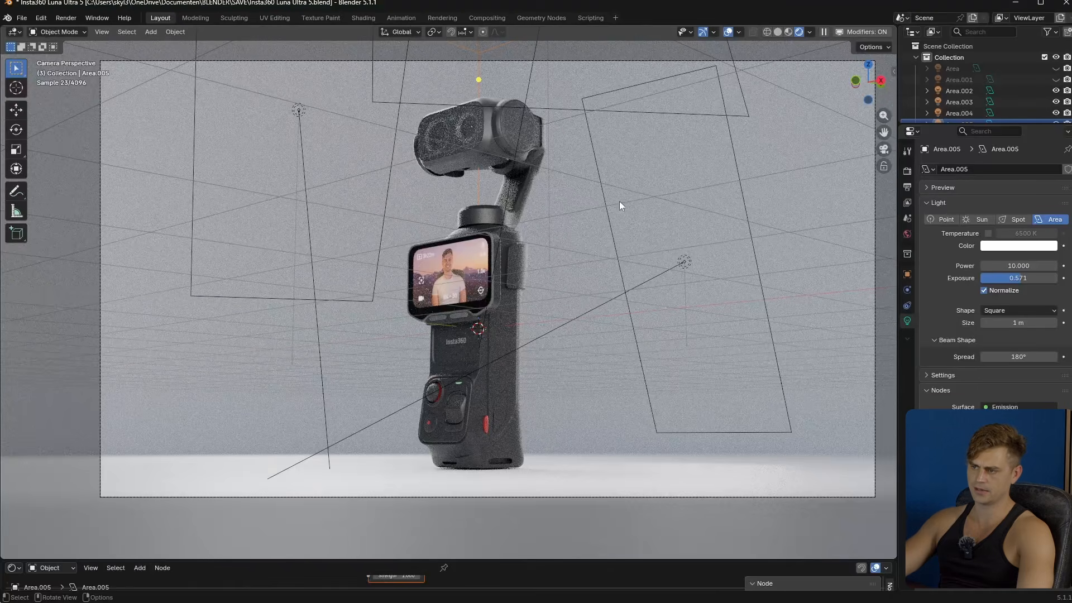
key("ctrl+s")
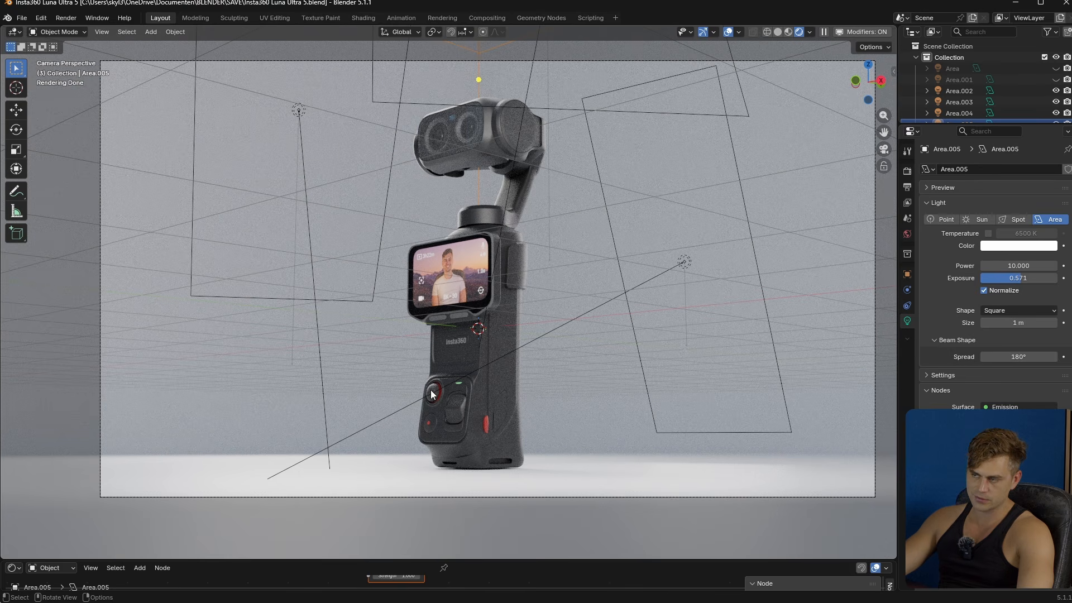
- Place the 3D cursor on the handle's control buttons, add an area light there and return to the camera view
middle_click_drag(477, 209, 512, 301)
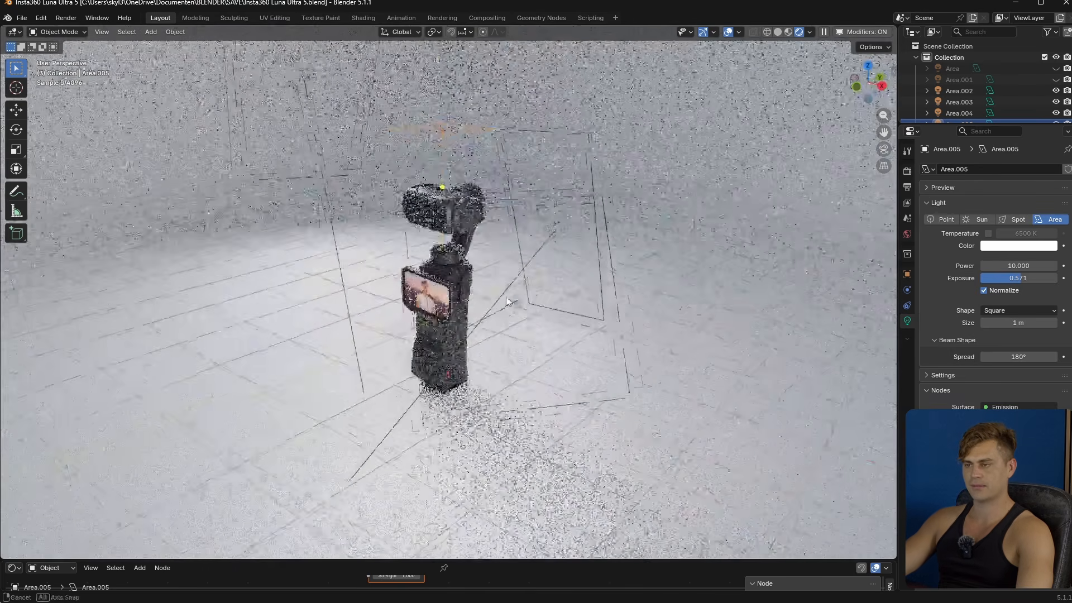
scroll(467, 383, "up", 4)
middle_click_drag(465, 385, 493, 313, "shift")
right_click(447, 333, "shift")
key("shift+a")
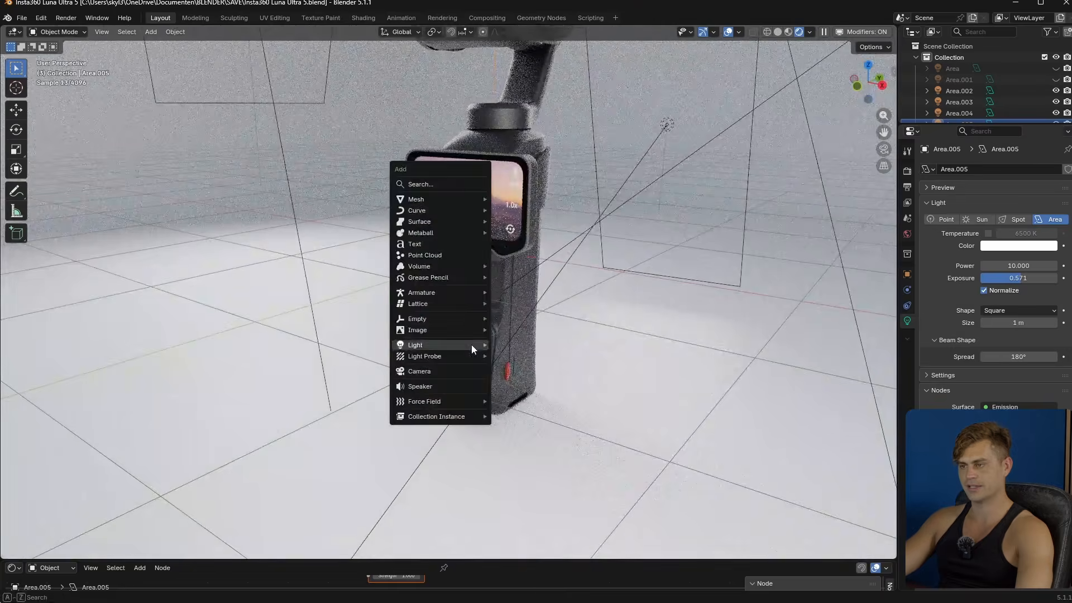
mouse_move(471, 344)
left_click(508, 380)
key("KP_0")
scroll(521, 225, "down", 2)
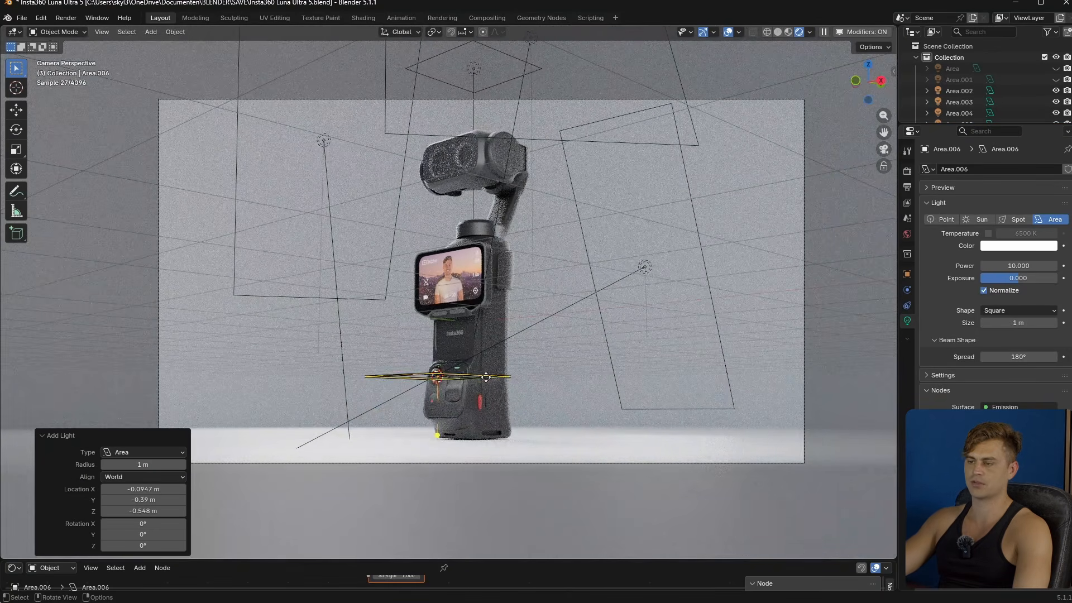
- Rotate the new area light 90° about X and move it about -0.19 m in X, -0.20 m in Y and 0.05 m in Z
scroll(538, 417, "up", 2)
type("rx90")
key("Return")
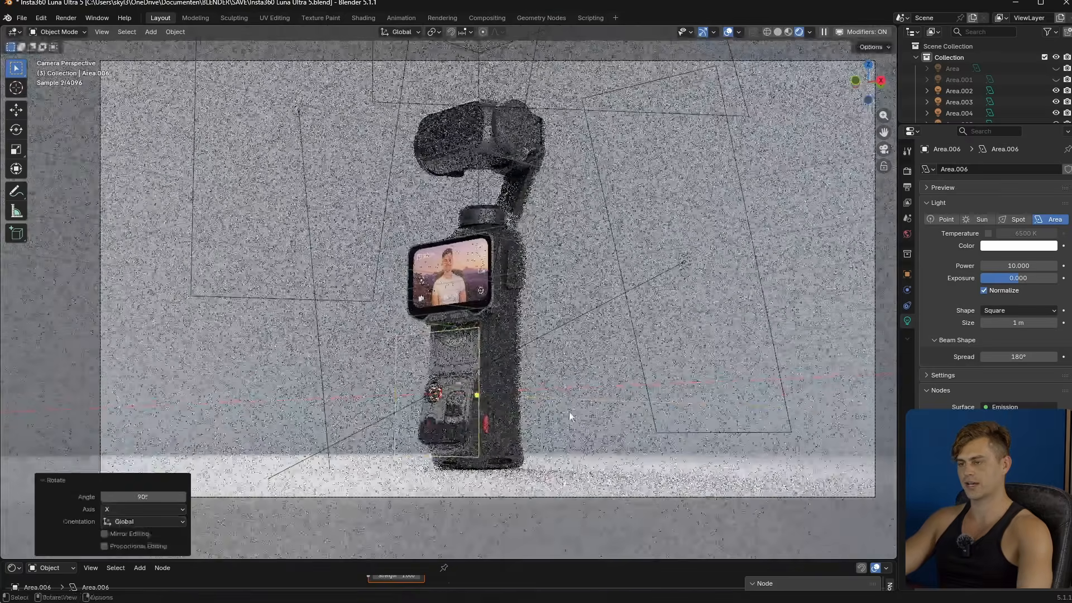
key("g")
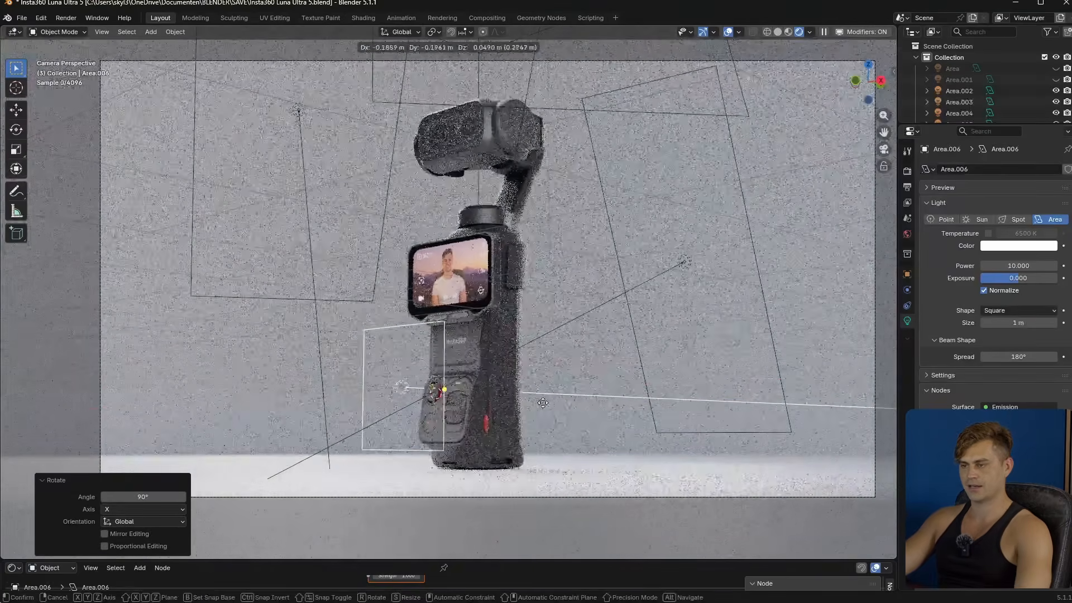
left_click(543, 403)
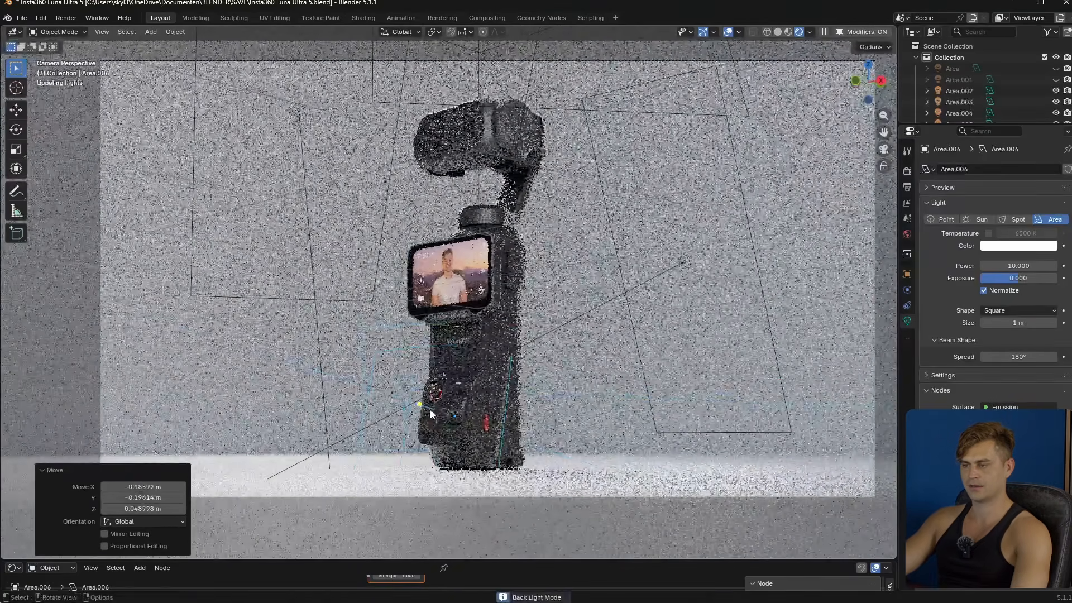
- Interactively aim the area light at the handle's button panel from the side with a size of about 0.476 m
key("r")
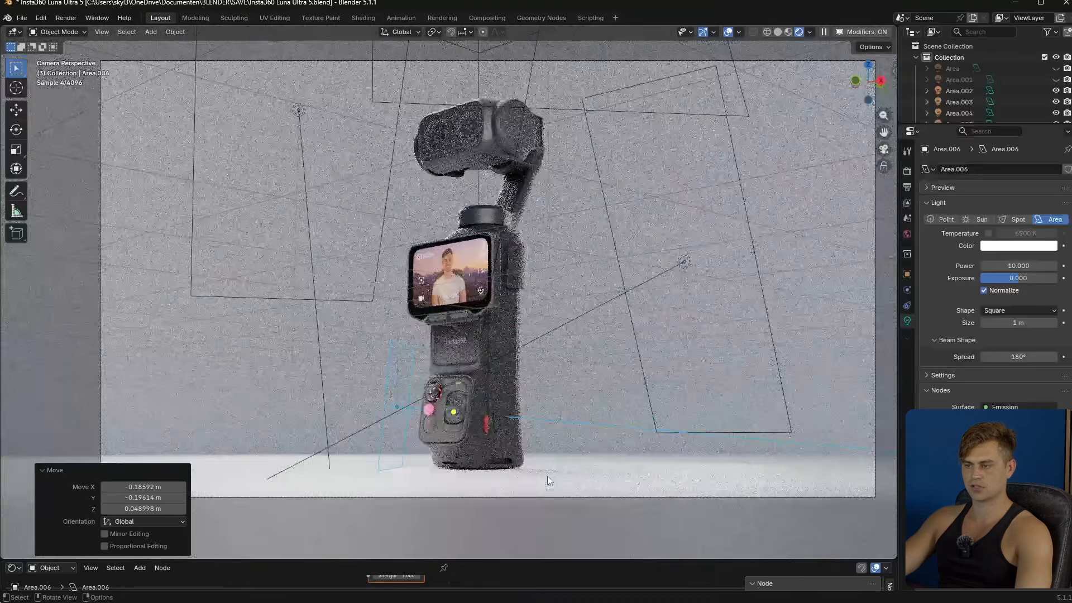
scroll(546, 460, "down", 7, "ctrl")
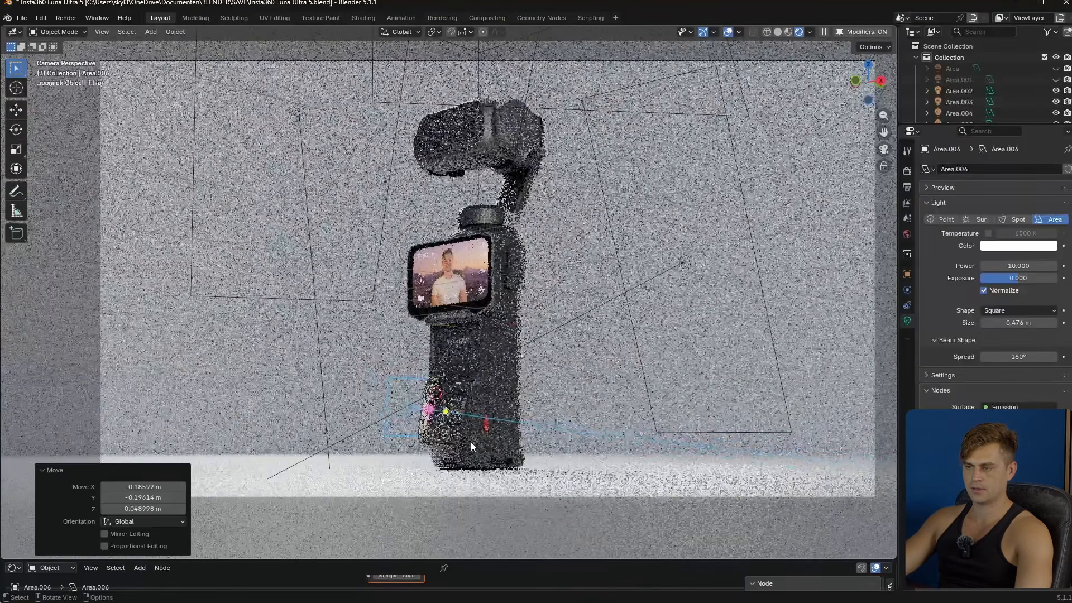
left_click(502, 445, "alt")
left_click(502, 441, "alt")
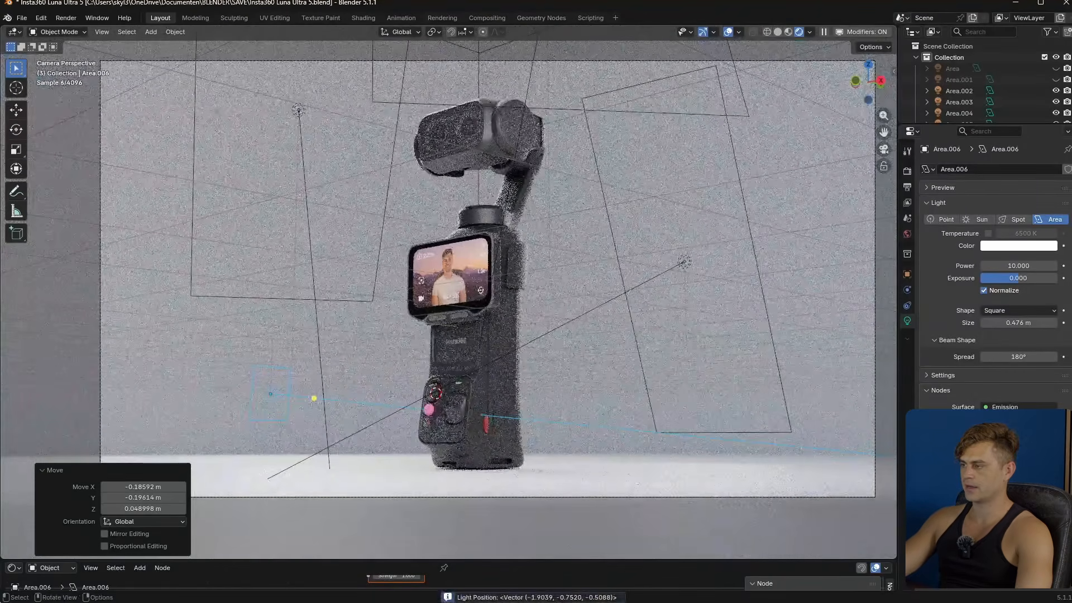
- Narrow the button light's spread to about 38.6° and lower its power to about 2.7 W and exposure to about -2.286
scroll(505, 362, "down", 1, "ctrl+alt")
scroll(504, 360, "down", 7, "alt")
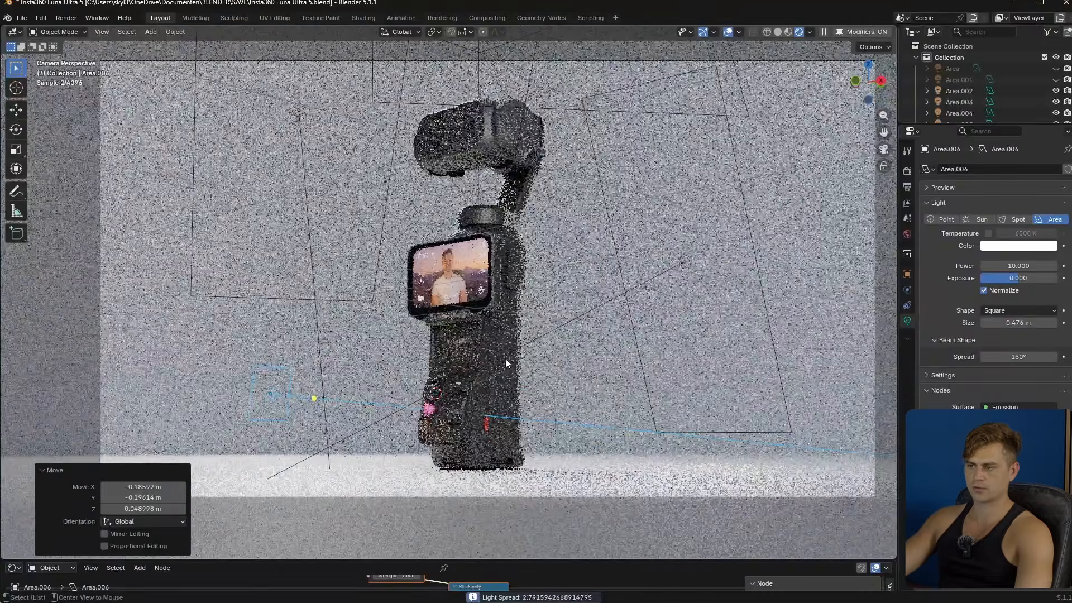
scroll(504, 363, "down", 15, "alt")
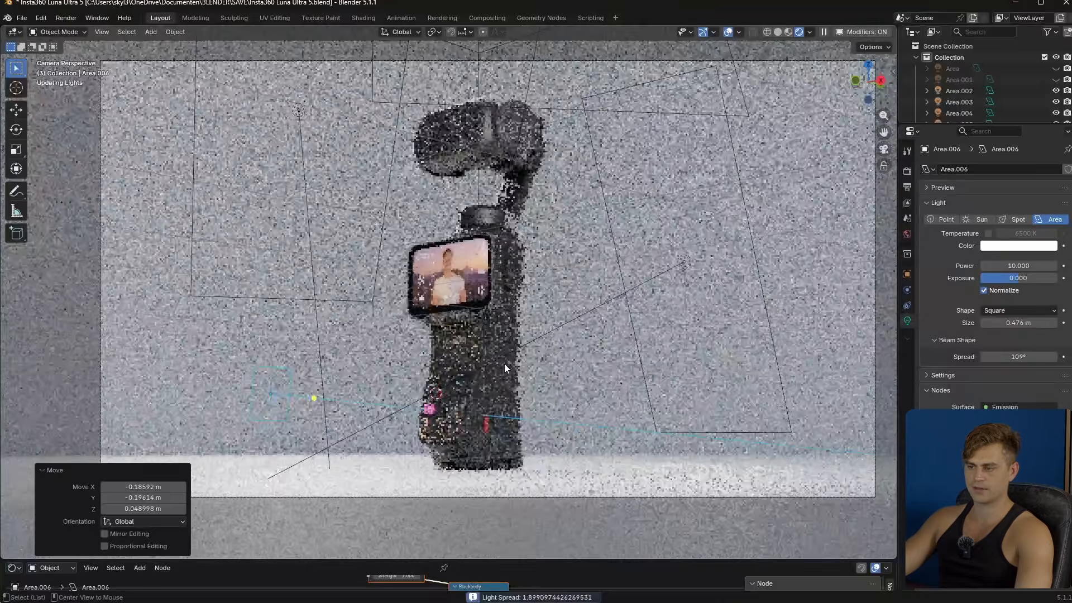
scroll(522, 354, "down", 14, "ctrl+alt")
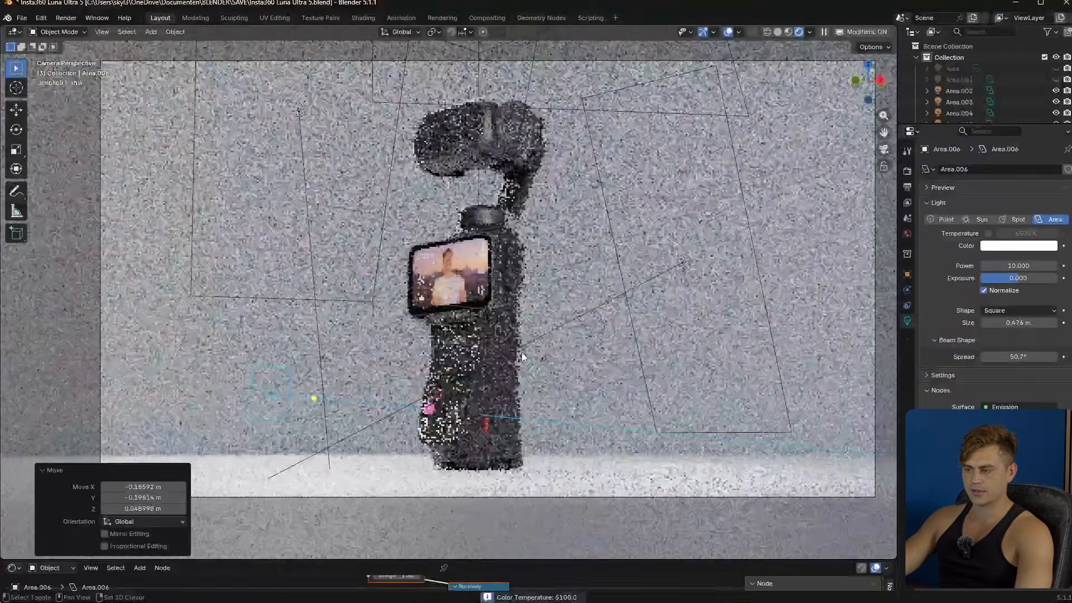
scroll(523, 356, "up", 20, "ctrl+alt")
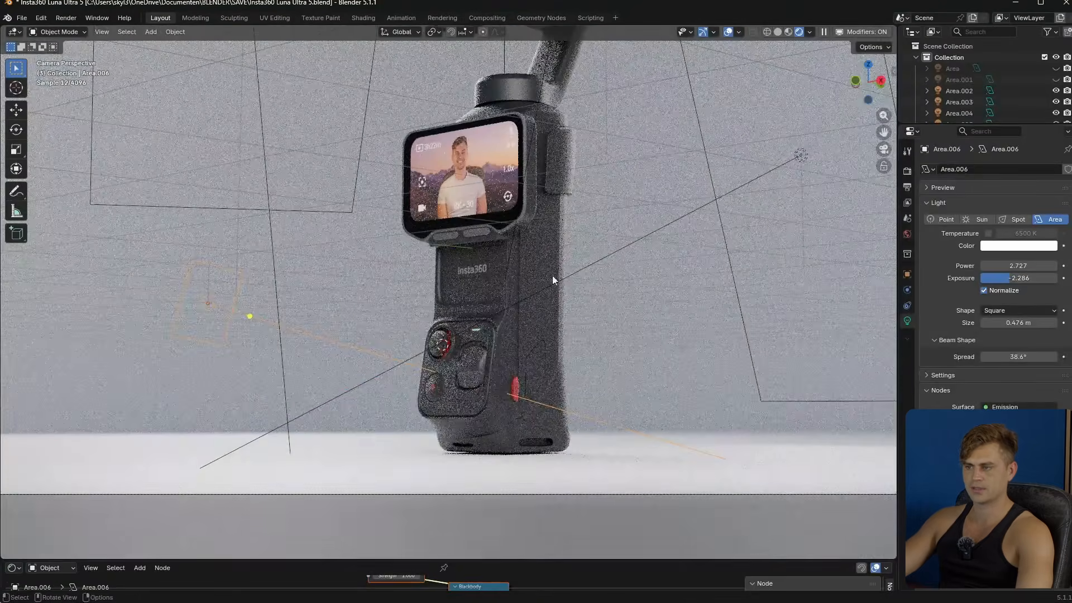
- Isolate the button light to inspect its effect on the handle's controls, and restore all the other lights
key("shift+h")
scroll(385, 377, "up", 4)
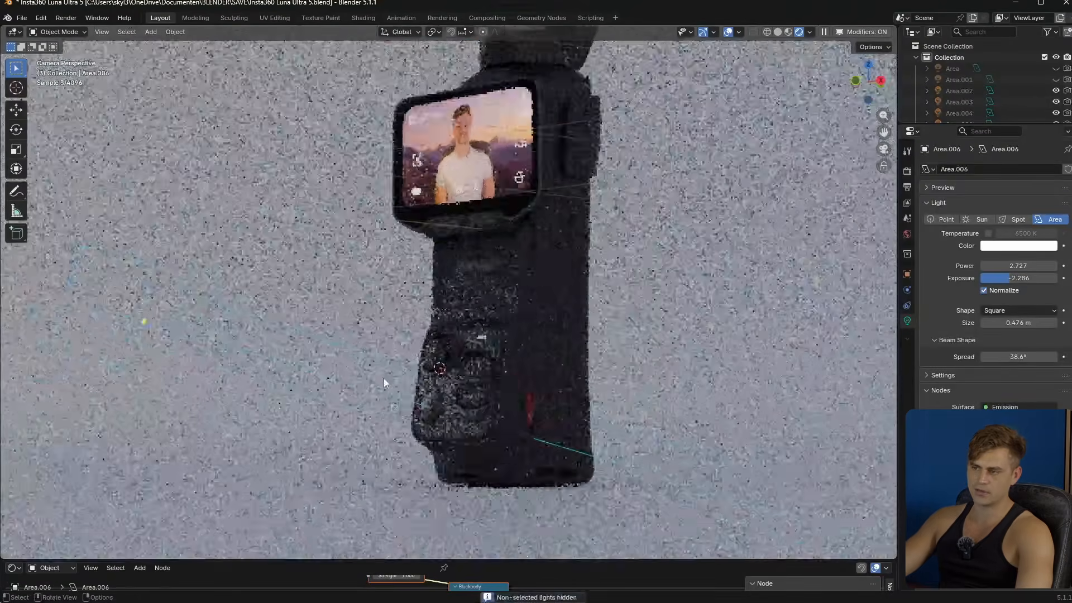
middle_click_drag(416, 388, 478, 288, "shift")
scroll(417, 315, "down", 2)
key("shift+h")
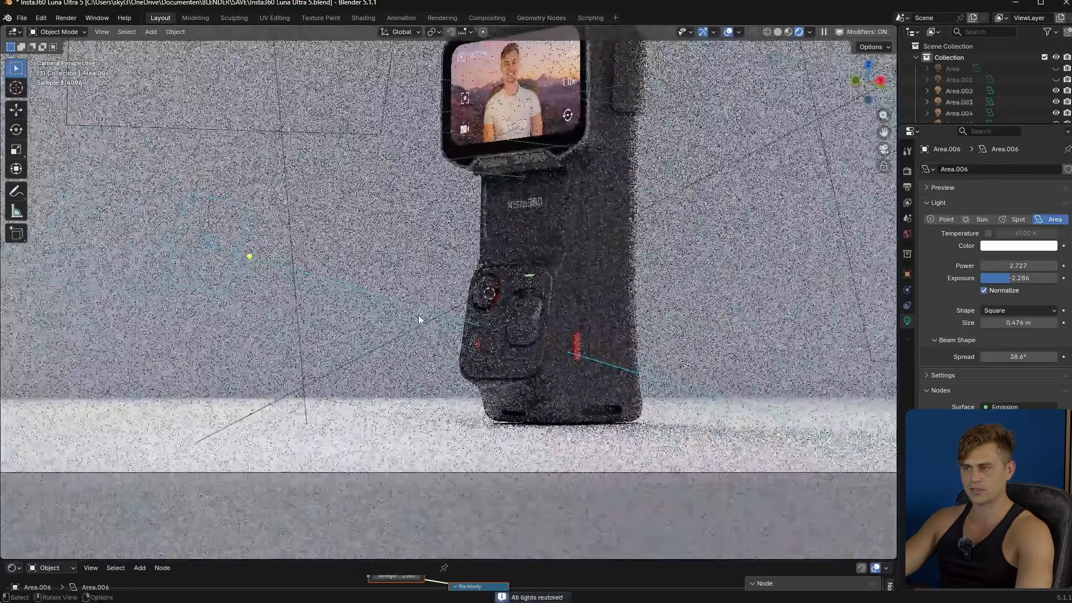
- Isolate the button light again, set its power to about 11.7 W and restore all the lights
key("shift+h")
scroll(1019, 284, "up", 10, "shift")
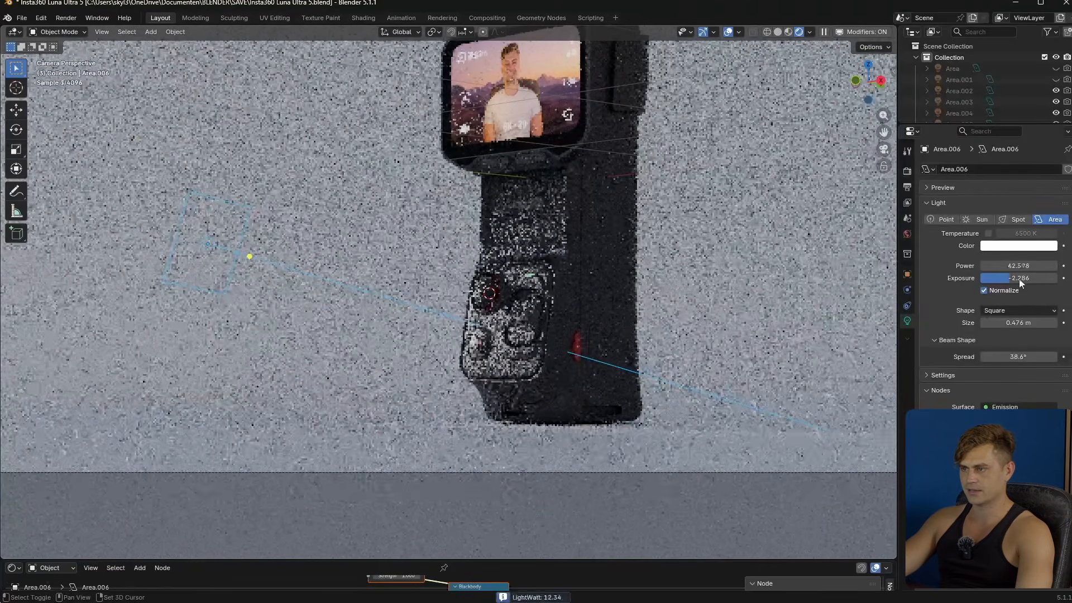
scroll(1016, 284, "down", 10, "shift")
scroll(1016, 286, "up", 5, "shift")
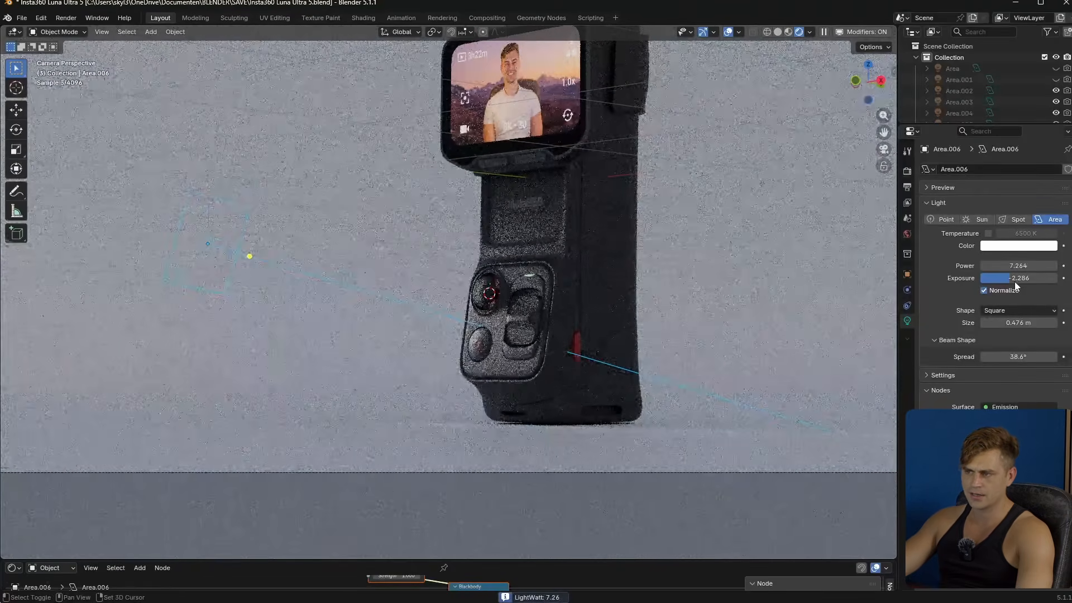
scroll(1014, 281, "up", 3, "shift")
scroll(1012, 267, "up", 3, "shift")
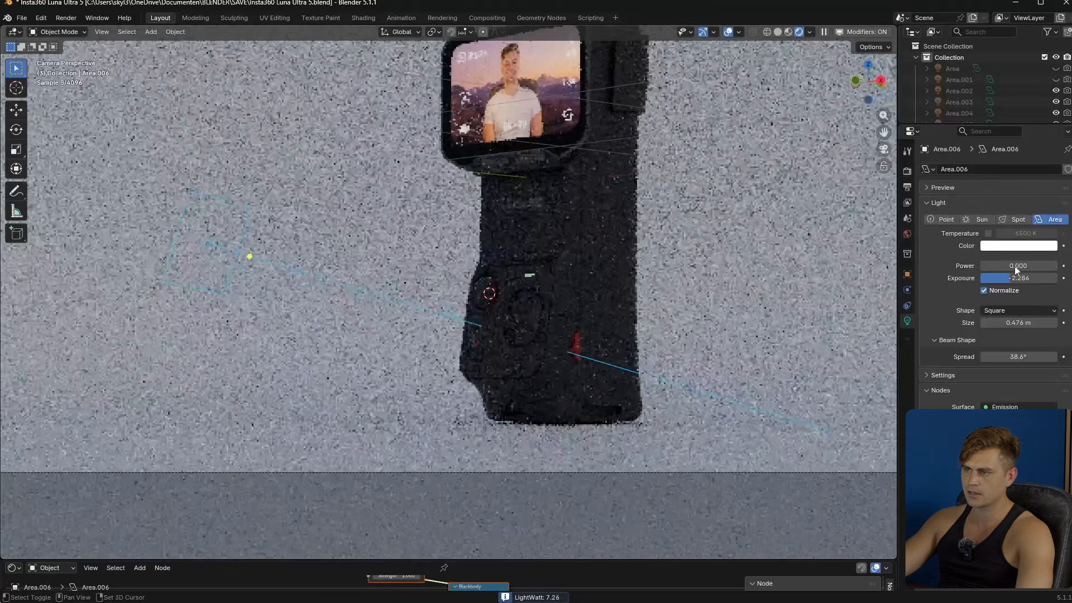
scroll(1013, 267, "down", 5, "shift")
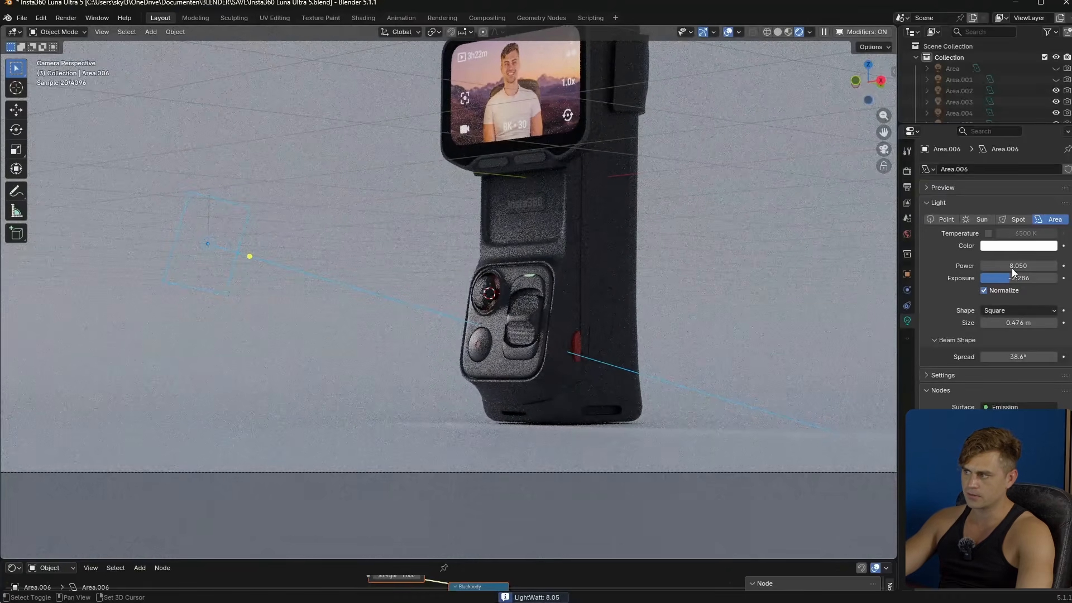
scroll(1011, 268, "up", 2, "shift")
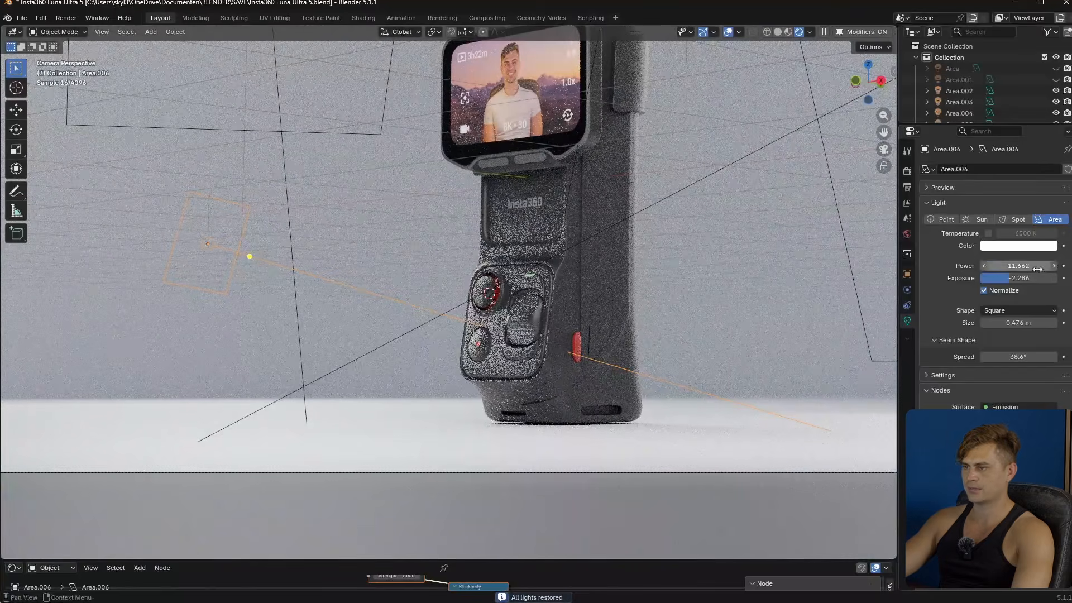
- Try a power of 1 W on the button light, toggling its isolation to compare the effect
left_click(1037, 267)
type("1")
key("Return")
key("shift+h")
- Set the button light's power to 4 W, isolate it to inspect the handle controls up close, and restore all lights
key("shift+h")
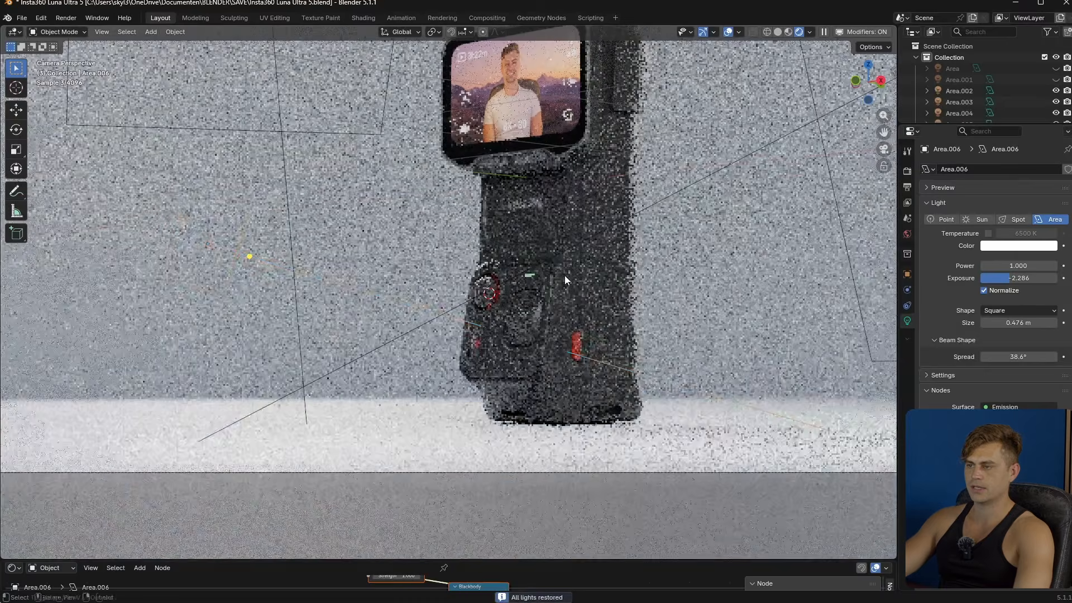
double_click(1015, 266)
type("4")
key("Return")
key("shift+h")
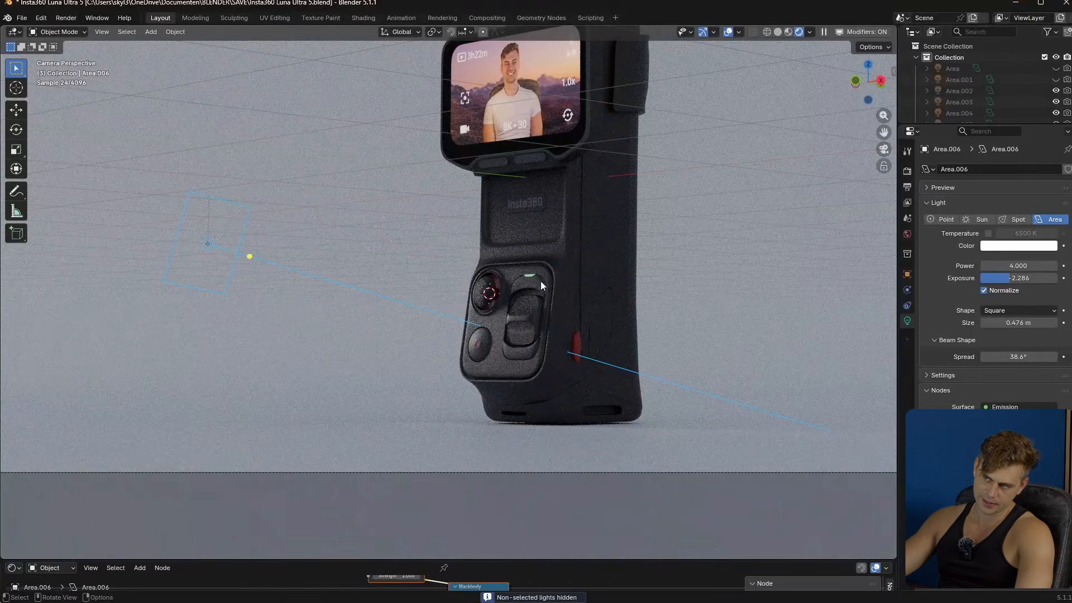
scroll(514, 309, "up", 5)
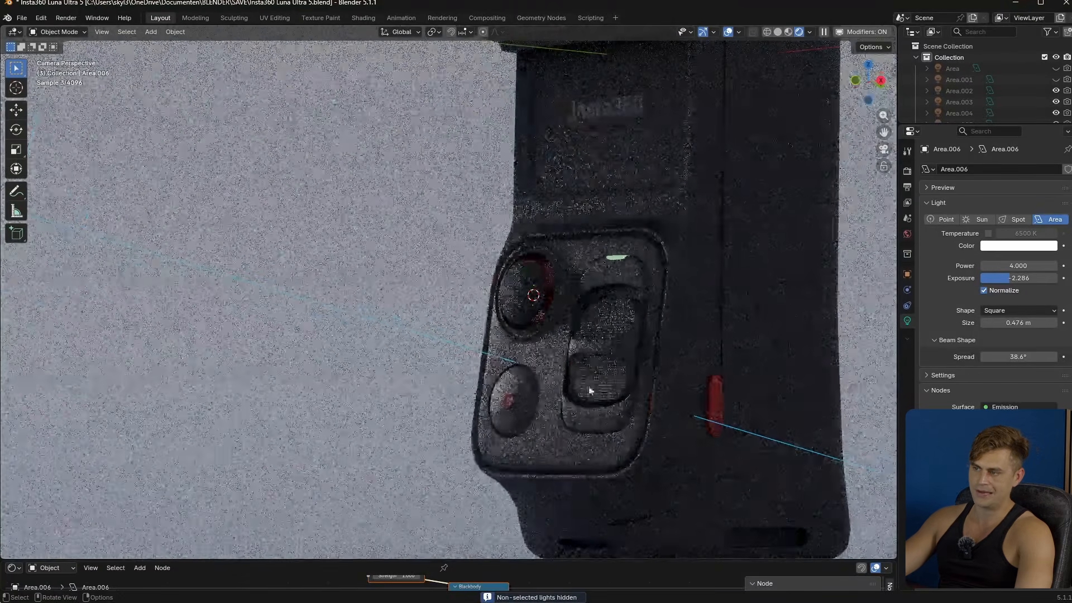
scroll(589, 350, "up", 4)
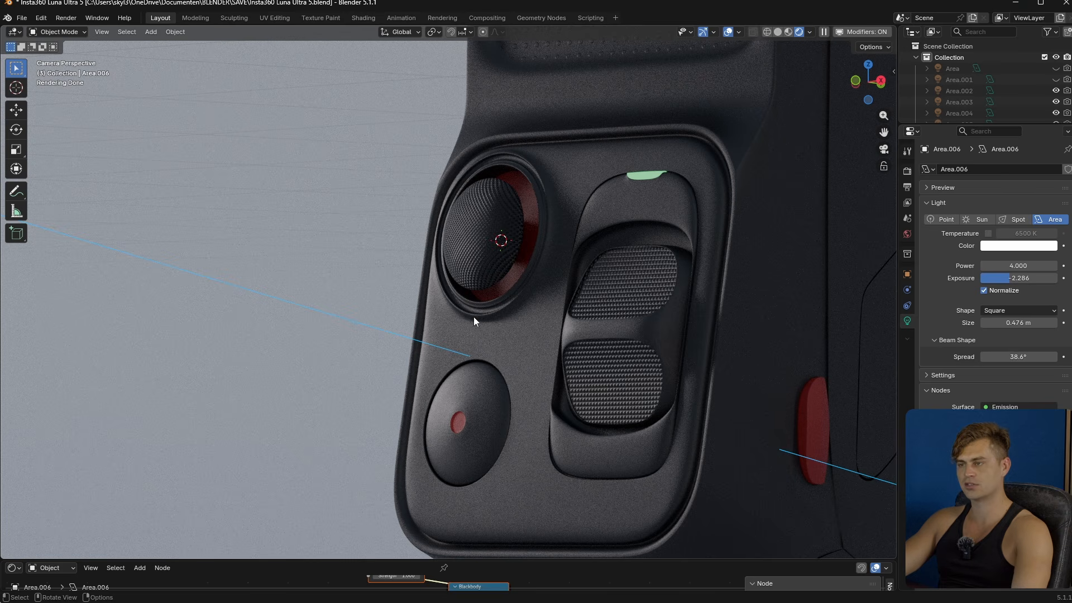
scroll(483, 237, "down", 6)
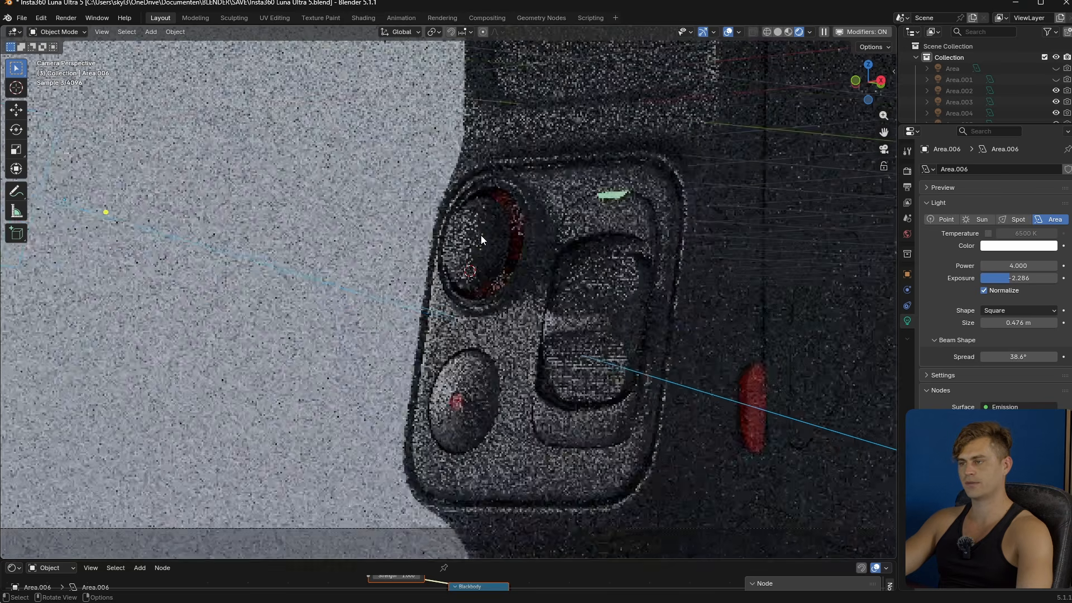
key("i")
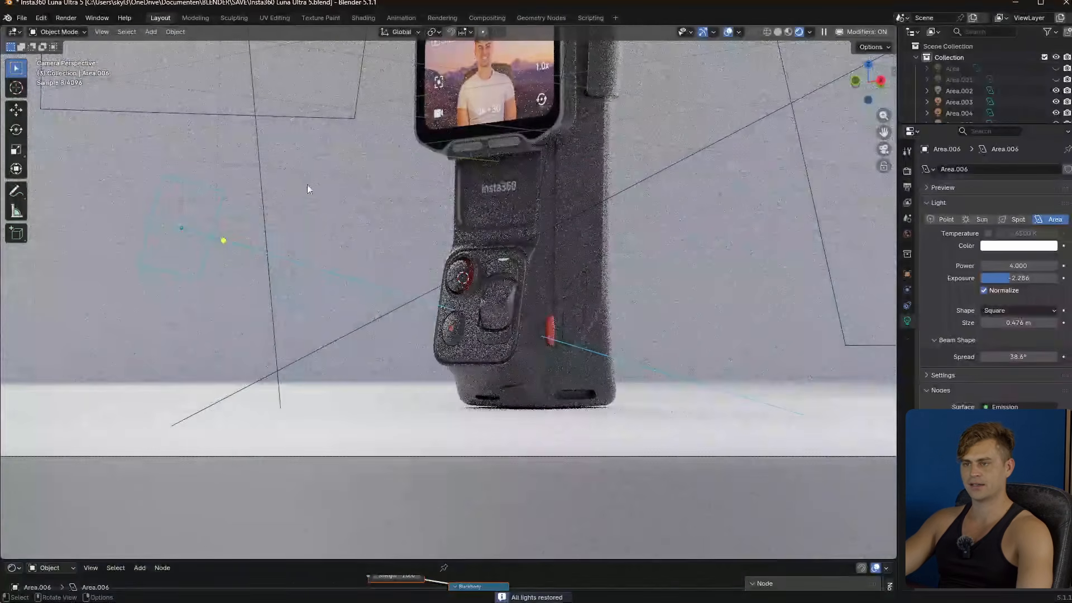
- Add a new area light at the two small buttons just beneath the device's screen
scroll(309, 186, "down", 1)
middle_click_drag(363, 237, 375, 270, "shift")
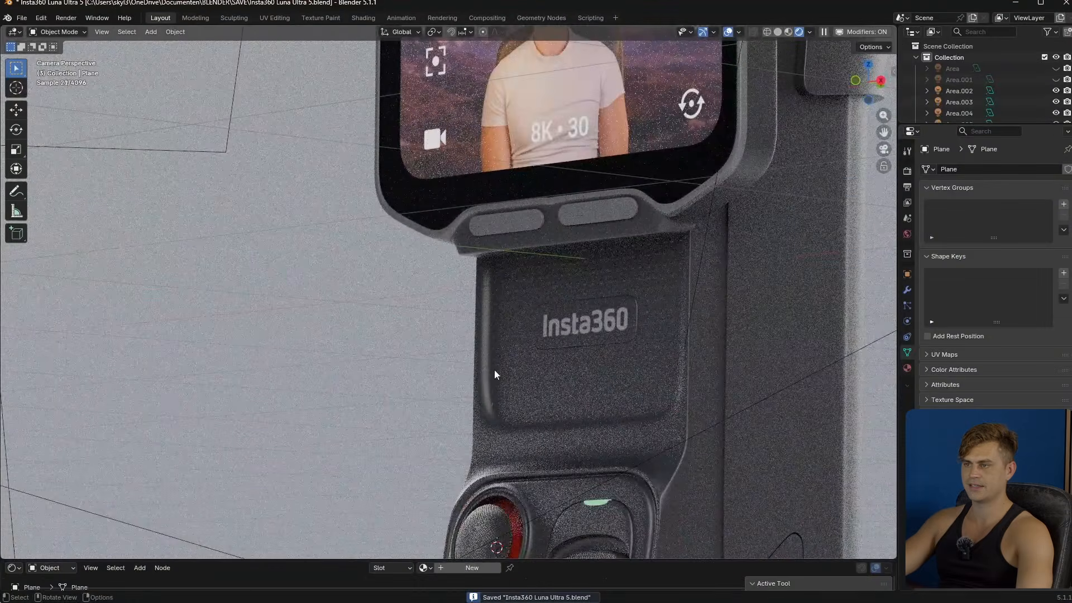
scroll(494, 370, "down", 5)
middle_click_drag(482, 327, 502, 386, "shift")
scroll(500, 390, "up", 3)
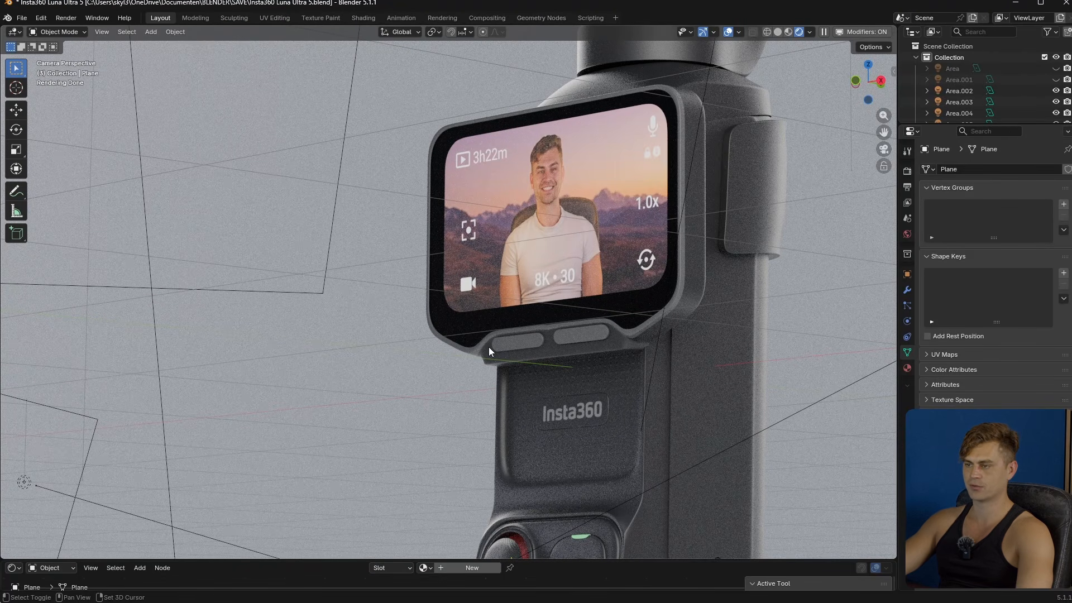
key("shift+a")
mouse_move(470, 364)
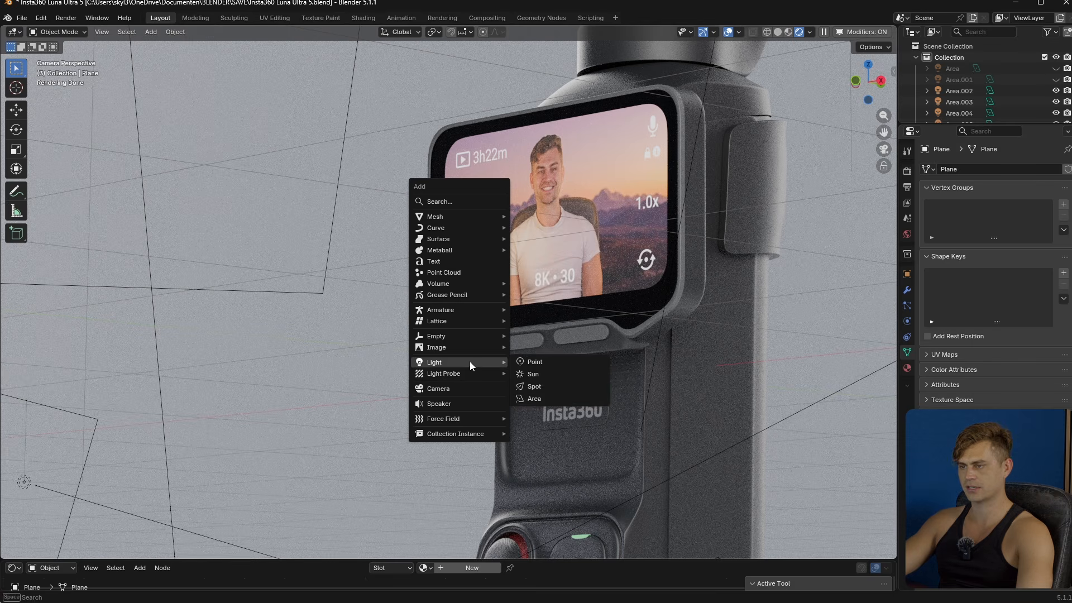
left_click(560, 397)
- Rotate the new area light about 90.3° around the X axis and about -42.4° around the Z axis
key("r")
key("x")
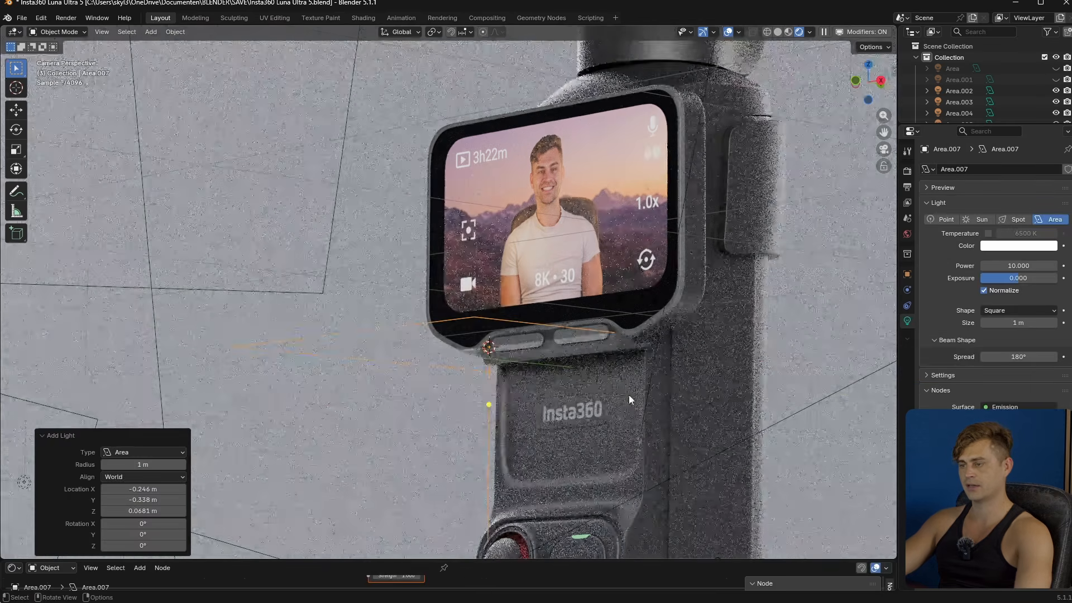
left_click(617, 280)
key("r")
key("z")
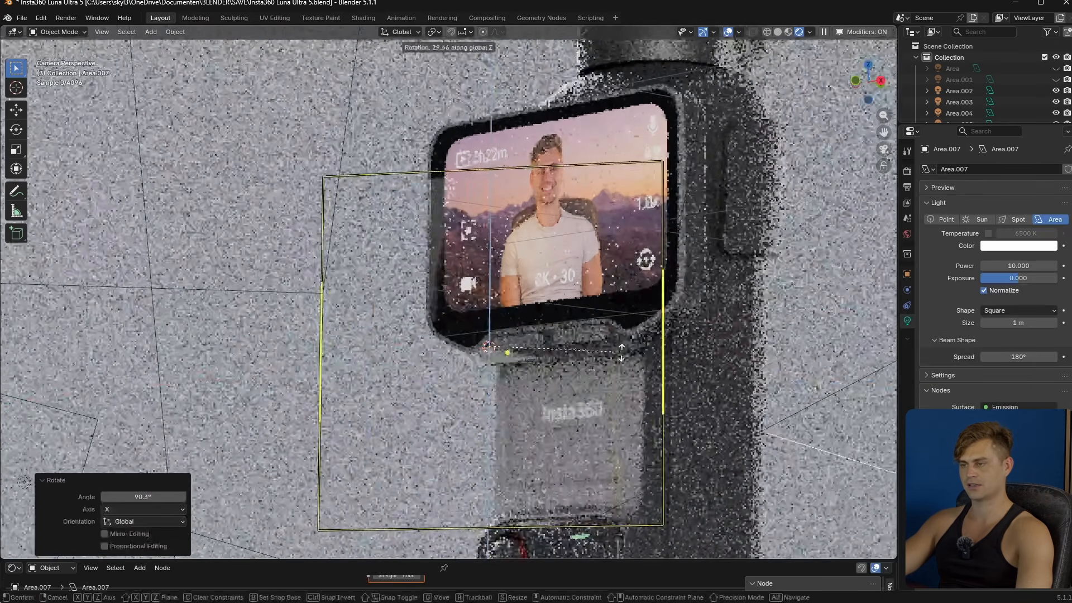
left_click(687, 305)
- Move the area light beside the device's screen, scale it to about 0.382, and stretch it taller along the Z axis
key("g")
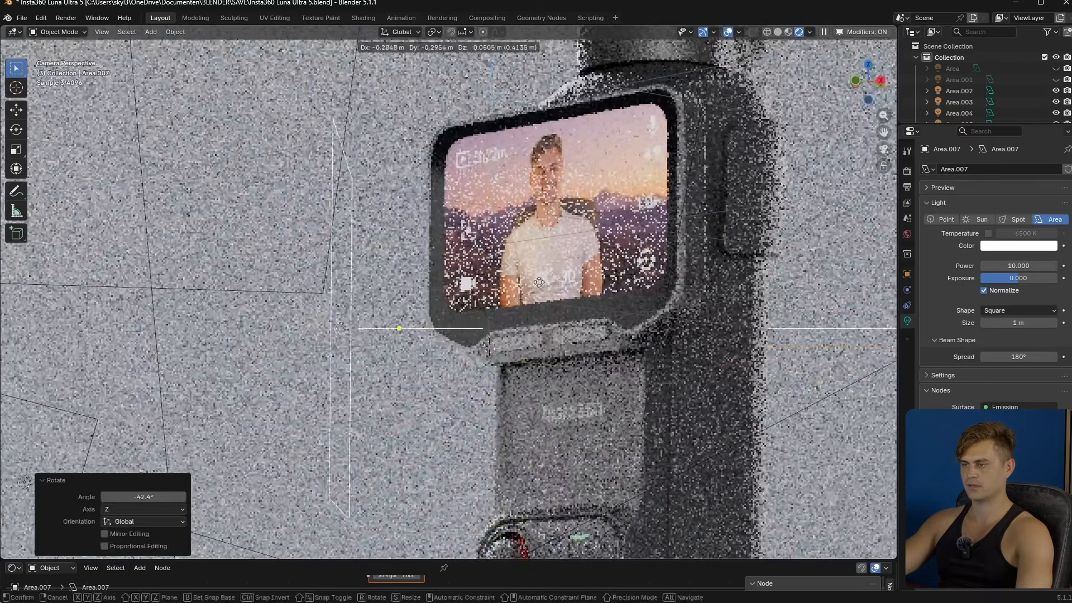
left_click(514, 204)
key("s")
left_click(448, 278)
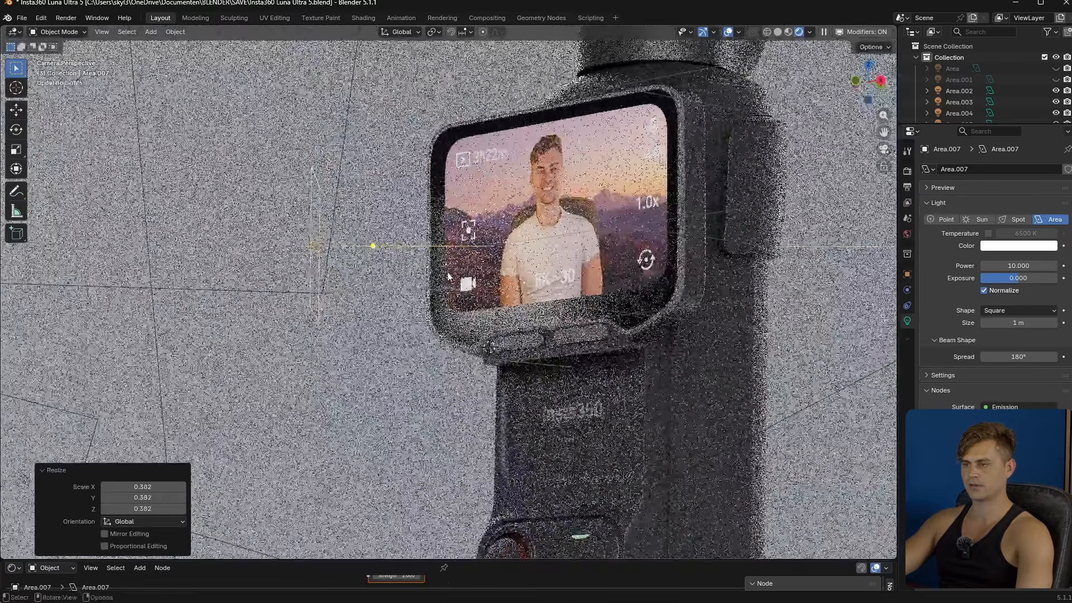
key("g")
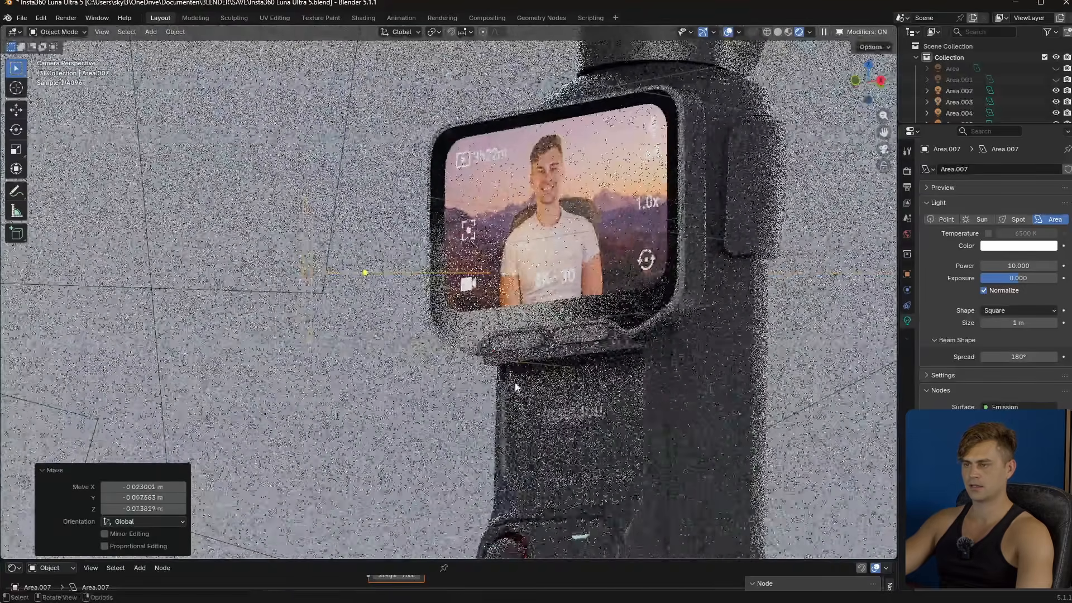
key("Return")
key("s")
key("z")
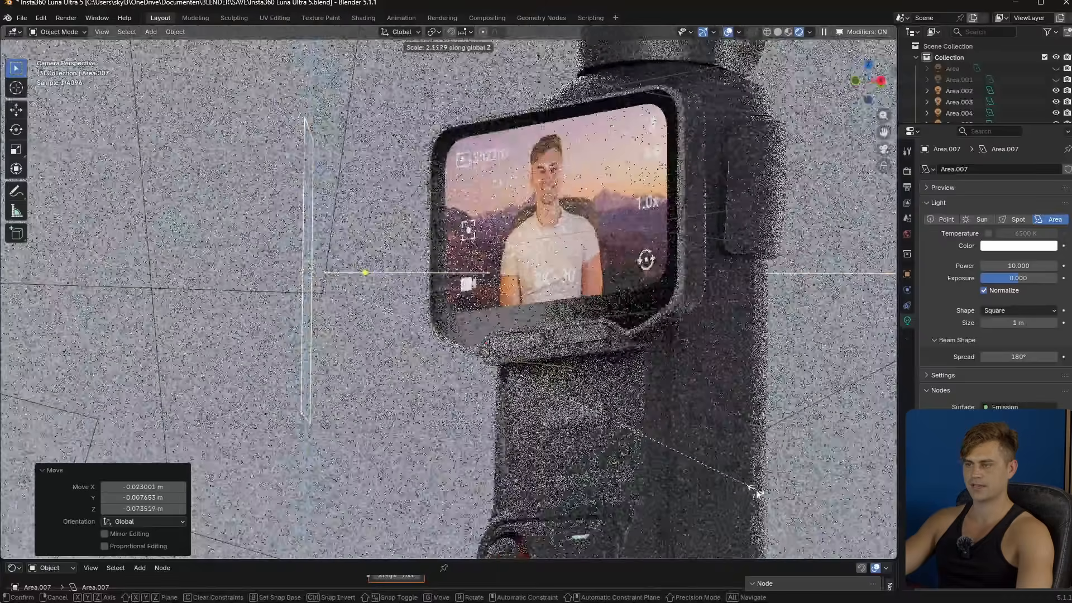
left_click(642, 443)
- Turn the area light about -36° around Z toward the screen and move it farther out beside the screen in the camera view
middle_click_drag(526, 391, 534, 433)
scroll(507, 462, "up", 4)
key("r")
key("z")
left_click(518, 476)
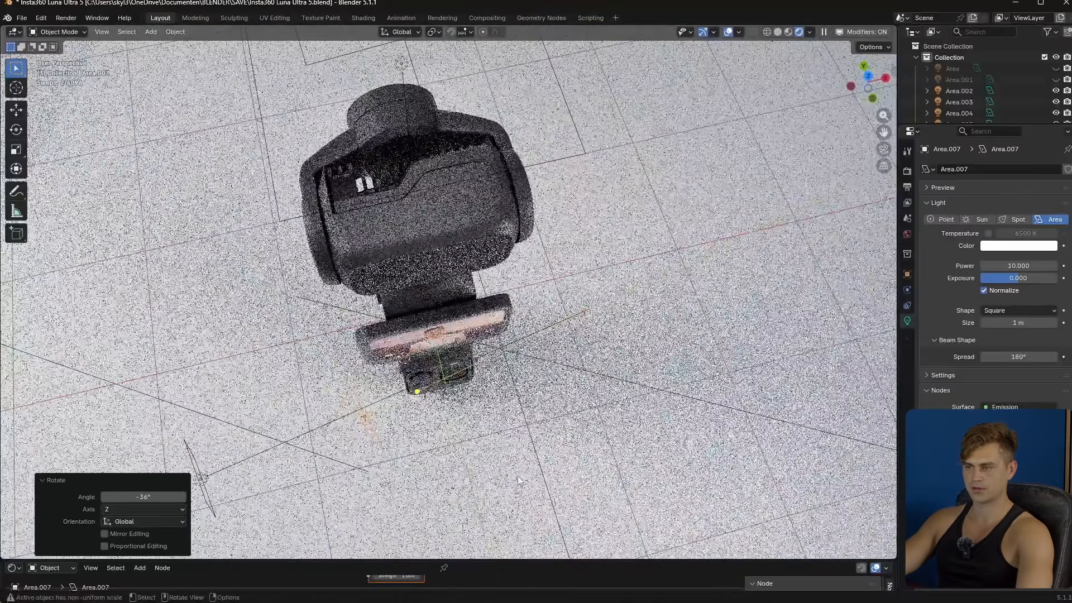
key("g")
left_click(441, 465)
key("KP_0")
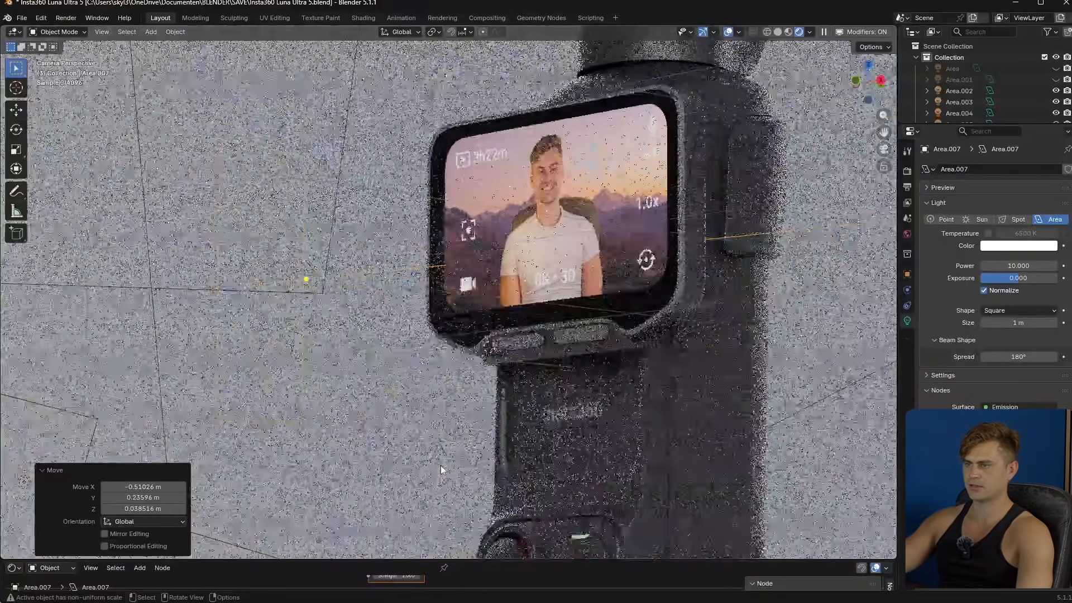
key("g")
left_click(564, 343)
- Isolate the screen light to inspect its effect on the lower screen edge and buttons, and restore all lights
key("shift+h")
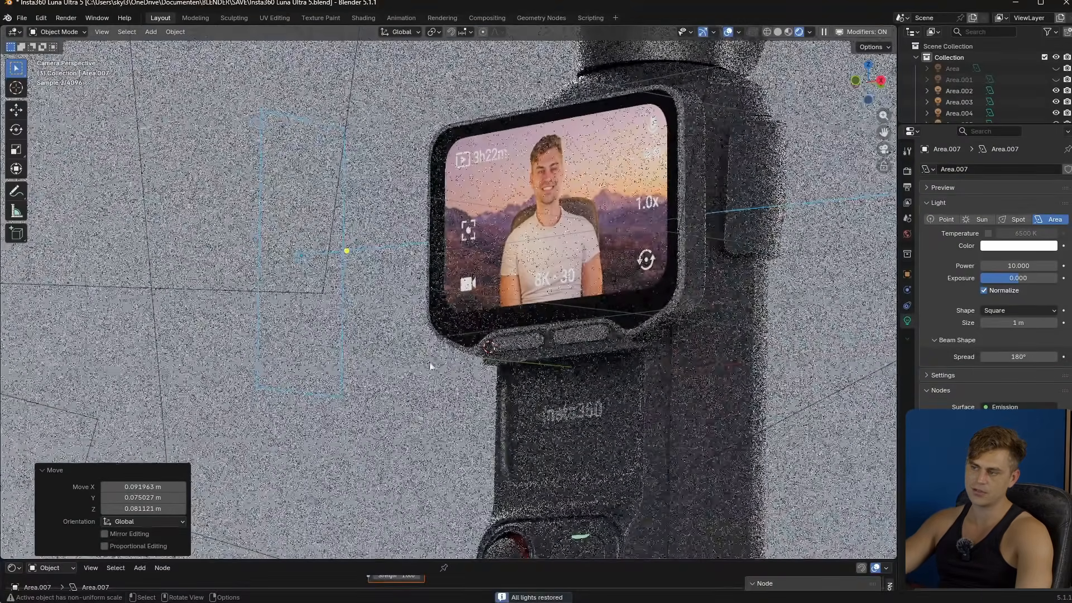
scroll(502, 350, "up", 4)
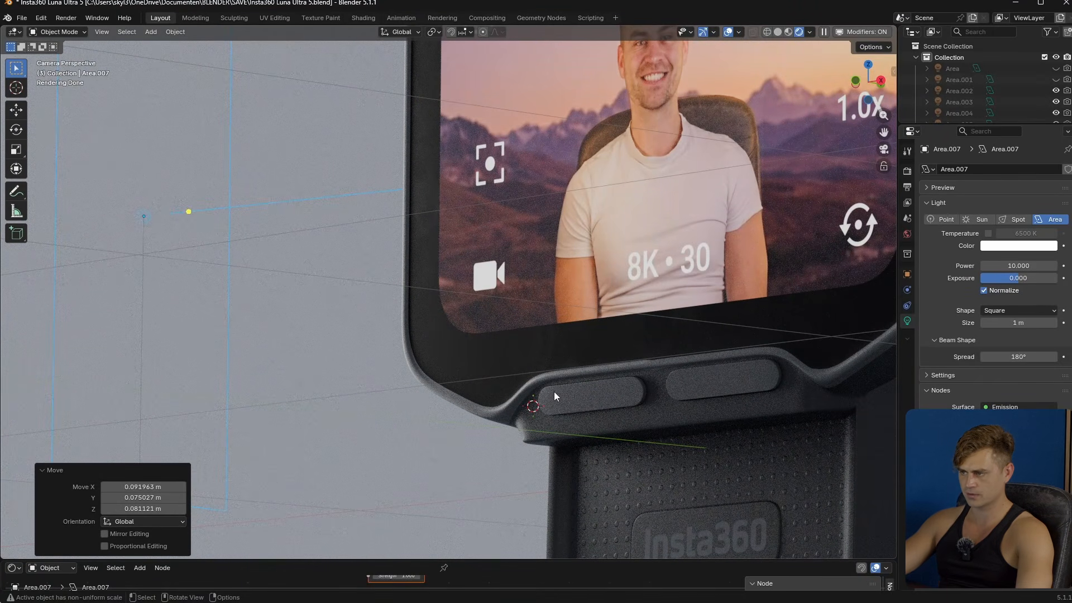
scroll(561, 391, "down", 5)
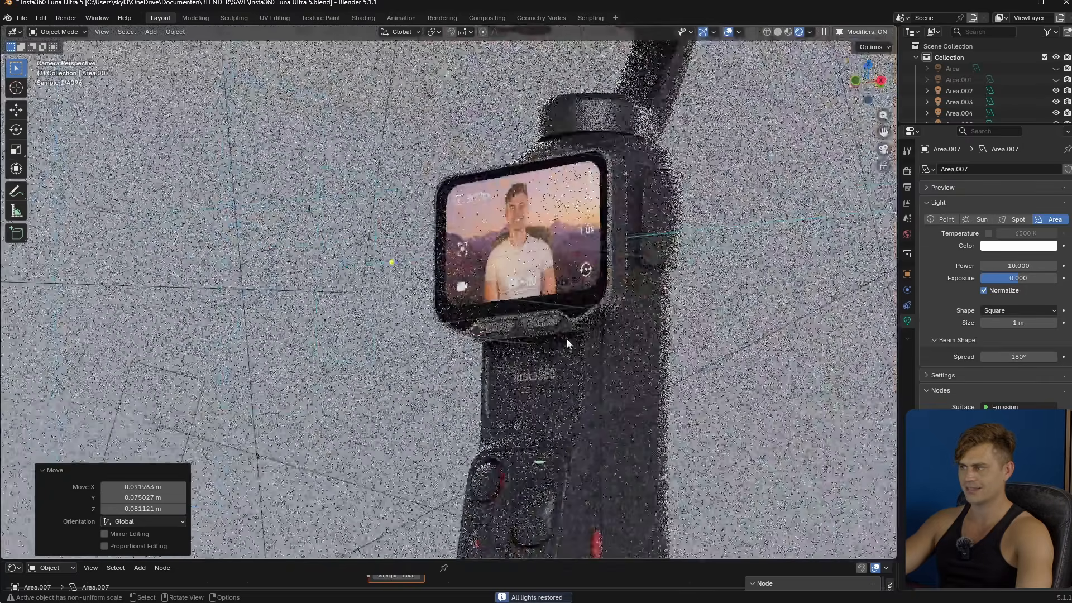
key("ctrl+z")
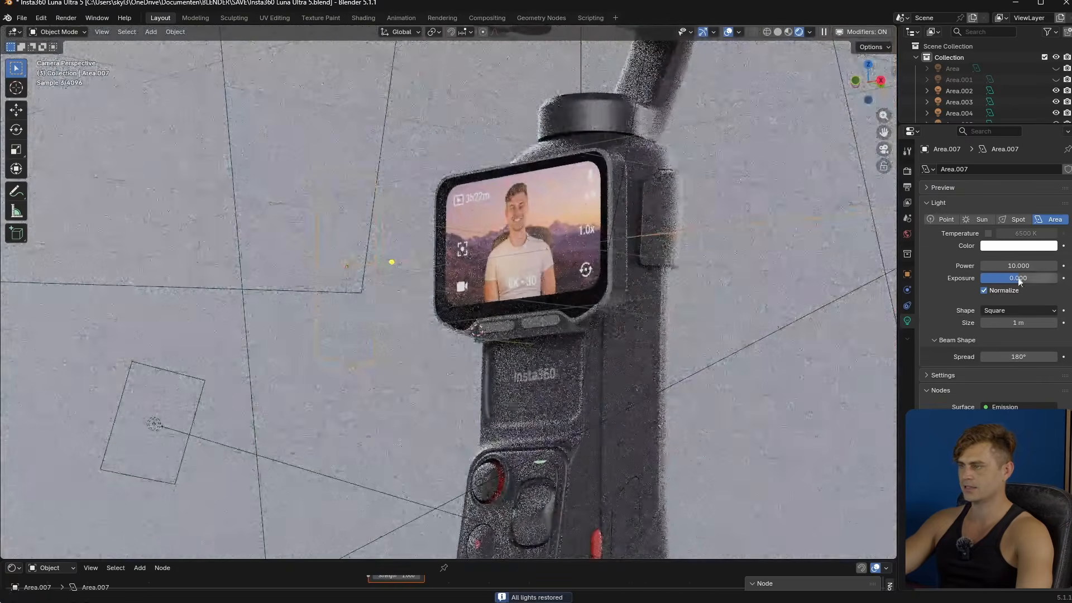
- Set the screen light's power to about 39.3 W and spread to about 69.2°, reduce its exposure, and toggle its isolation
left_click_drag(1020, 282, 1052, 265)
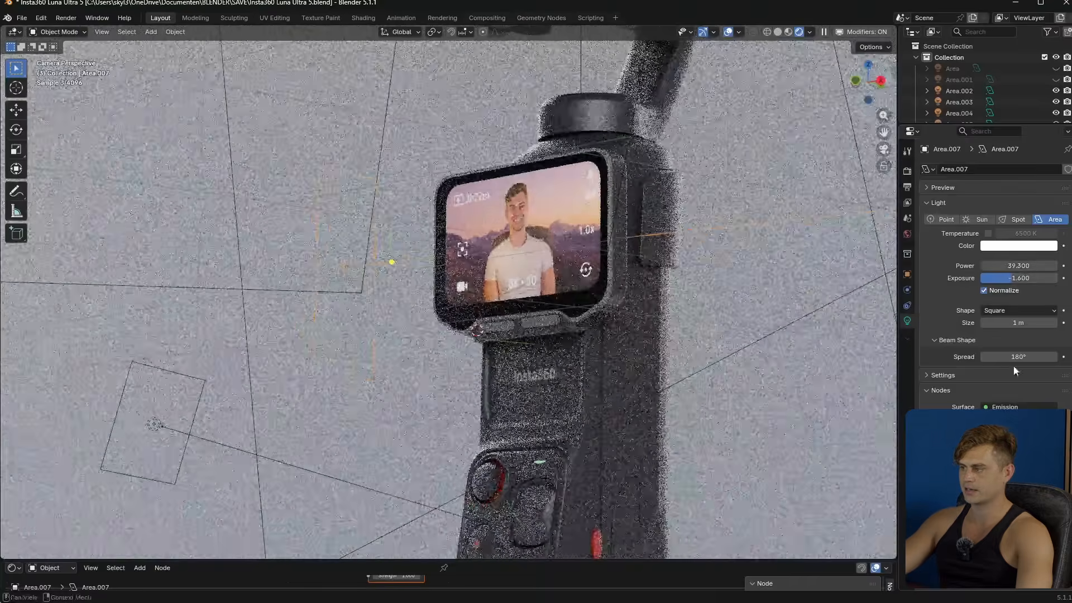
mouse_move(1015, 356)
left_mouse_down()
mouse_move(991, 356)
mouse_move(1031, 361)
left_mouse_up()
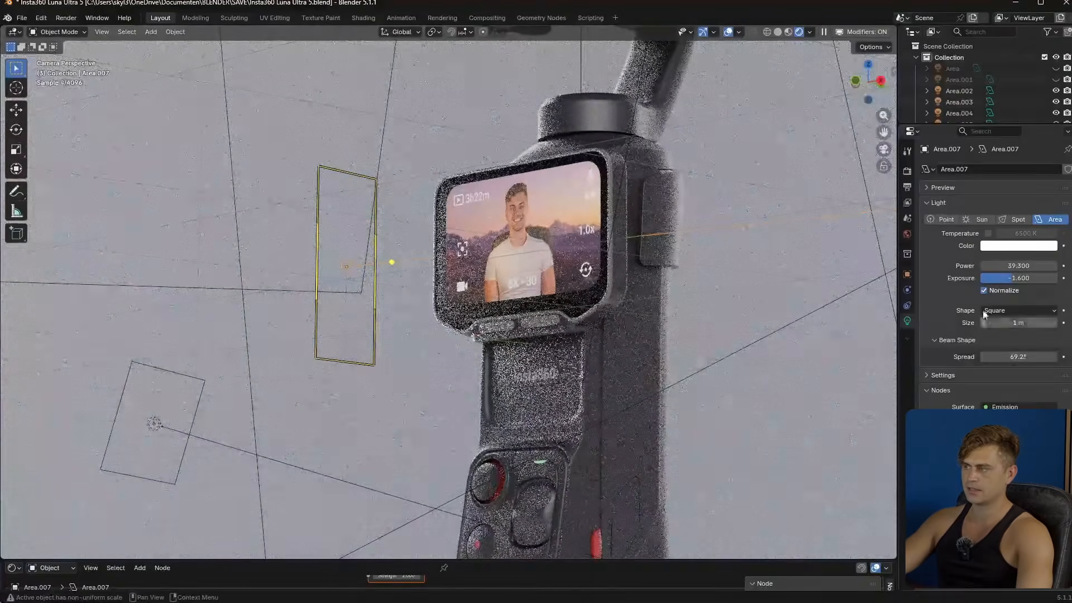
left_click_drag(1022, 277, 1005, 279)
key("shift+h")
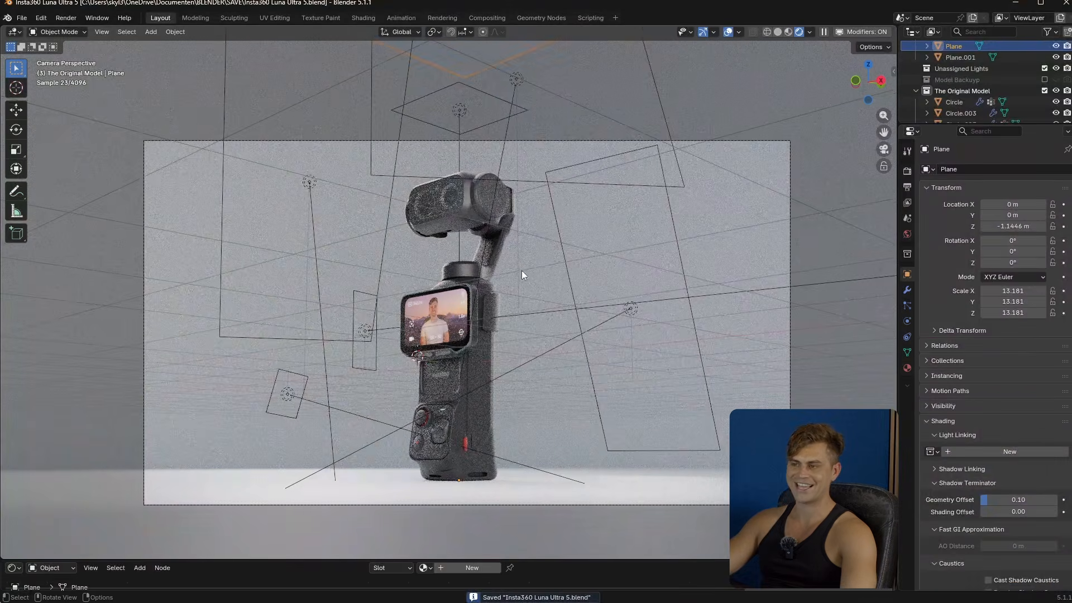
- Add Lumio light linking from Lights Collection to the target collection The Original Model, so the lights affect only the device
middle_click_drag(558, 277, 563, 282, "shift")
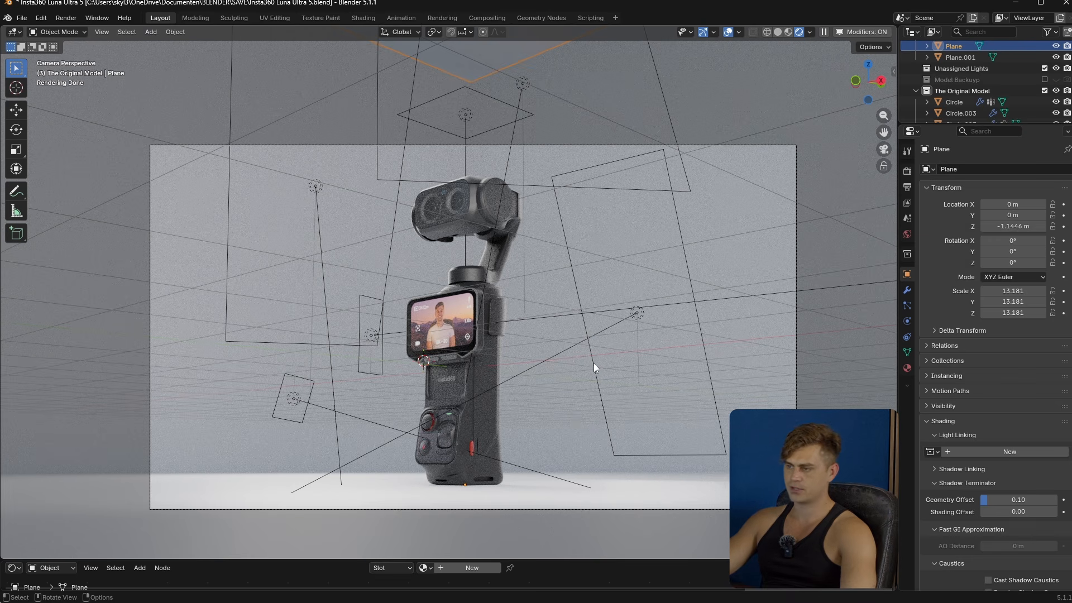
left_click(642, 320)
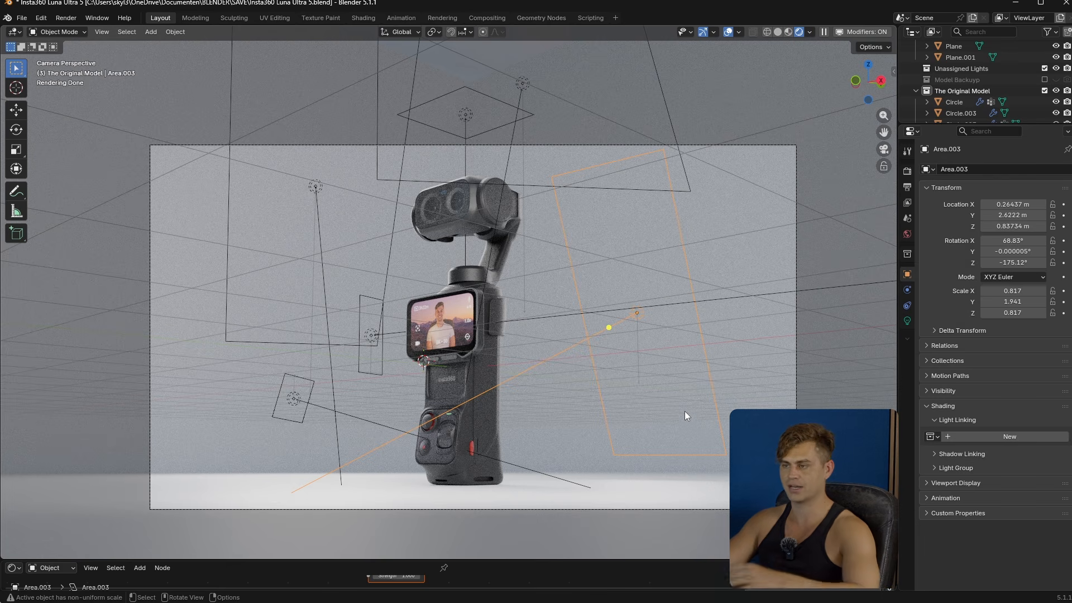
key("n")
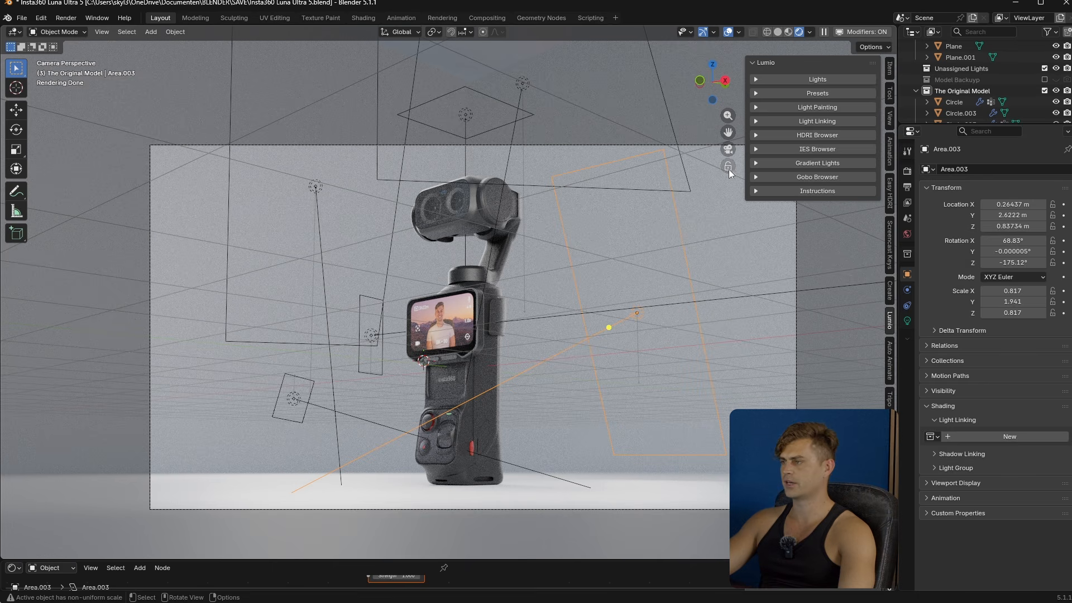
left_click(848, 121)
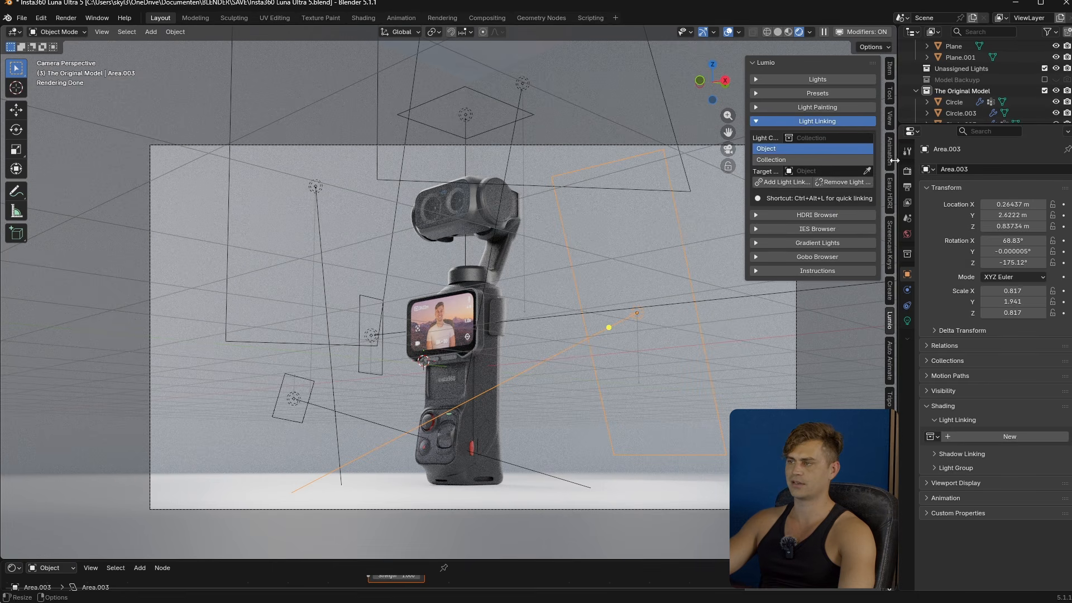
left_click(828, 140)
left_click(813, 178)
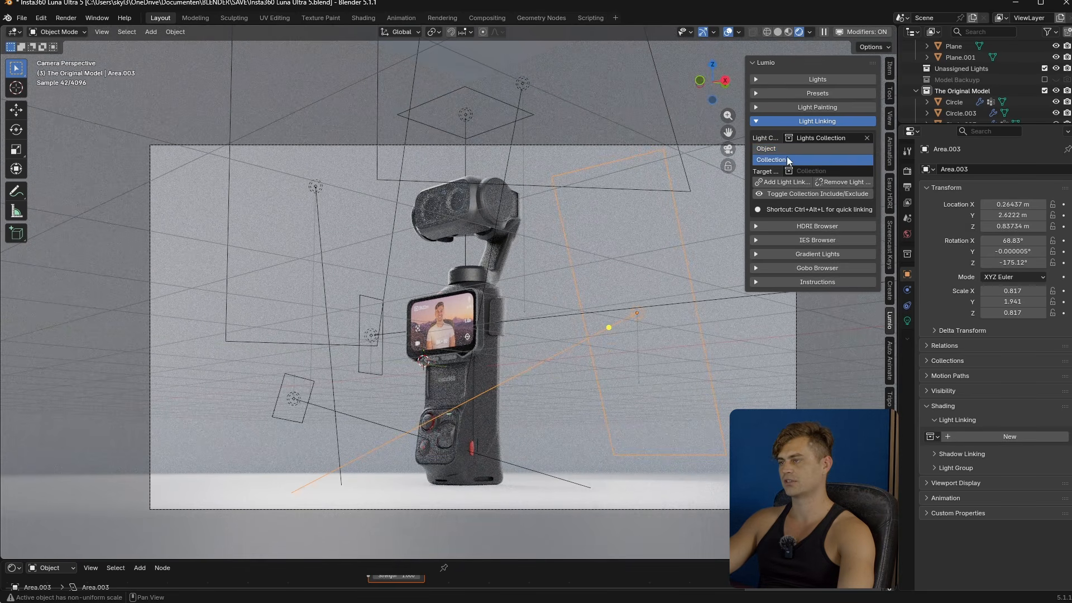
left_click(822, 170)
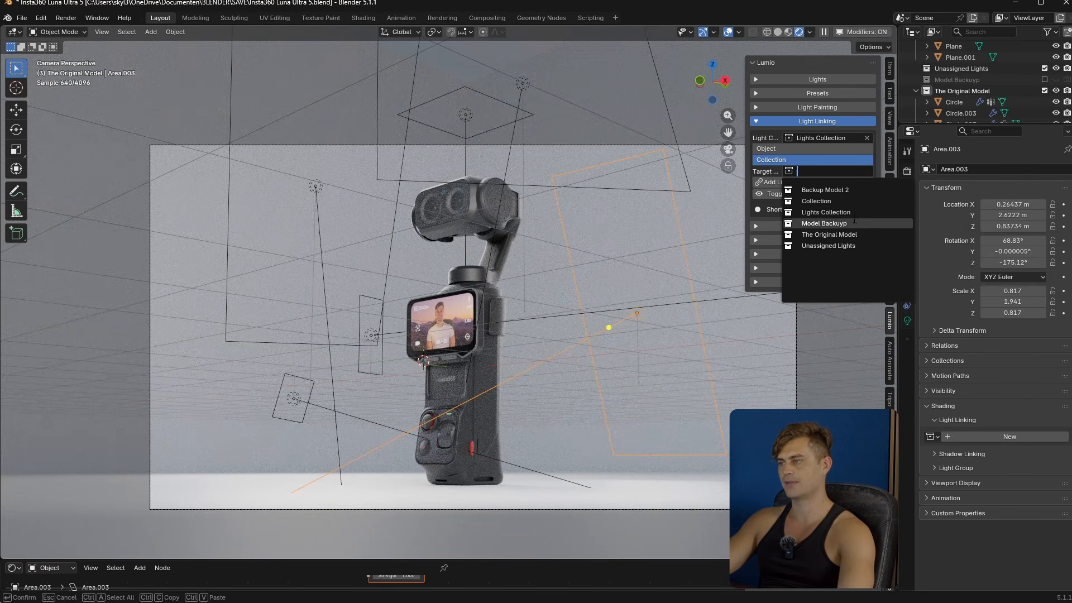
left_click(863, 235)
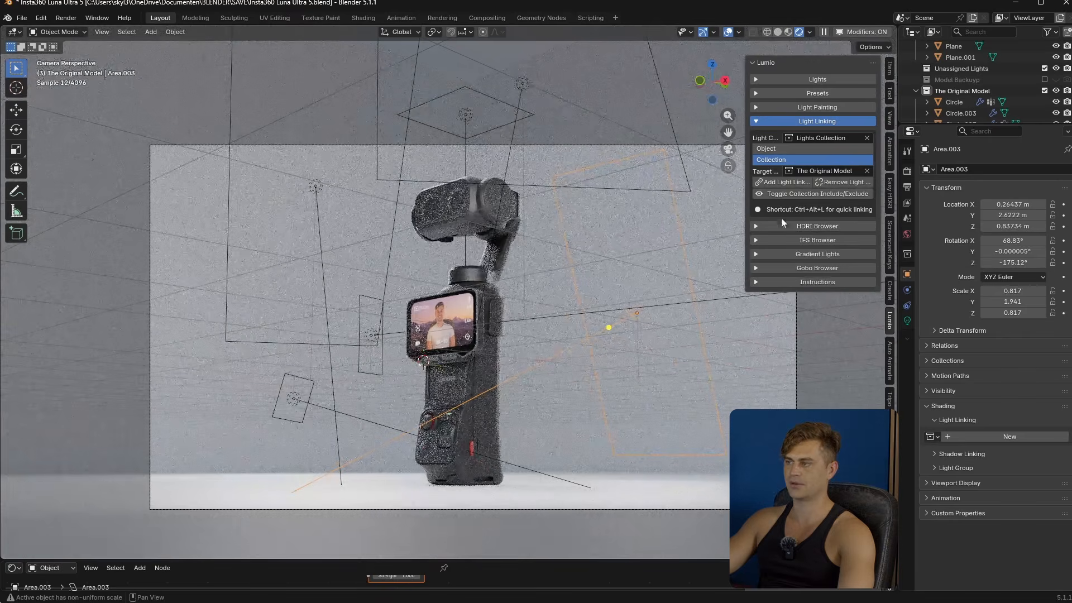
left_click(788, 183)
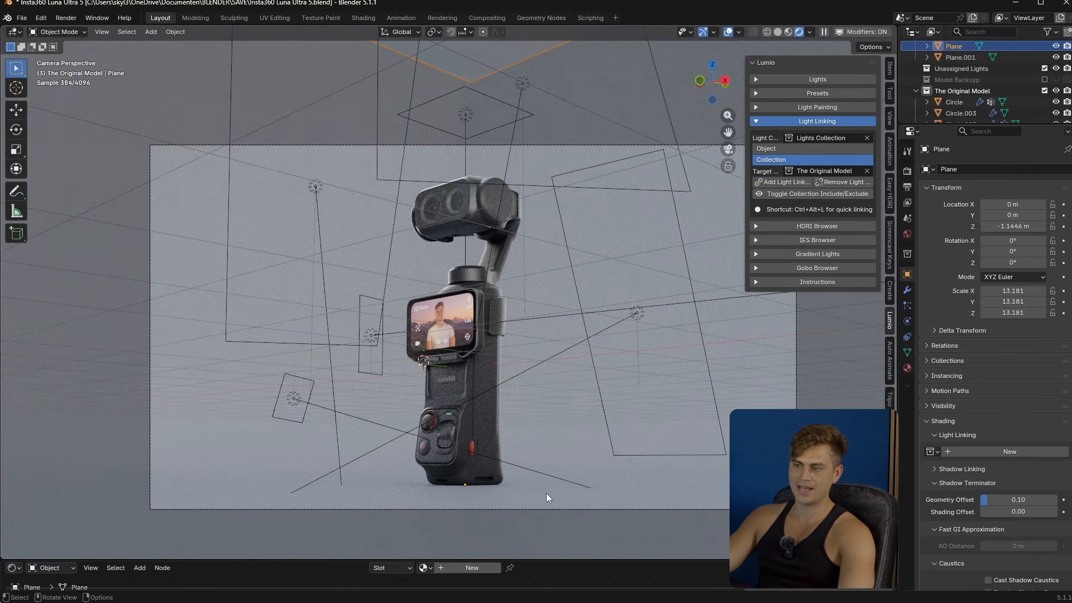
- Set the camera's passepartout to 1.000 and hide the viewport overlays to view the framed product cleanly
key("shift+alt+z")
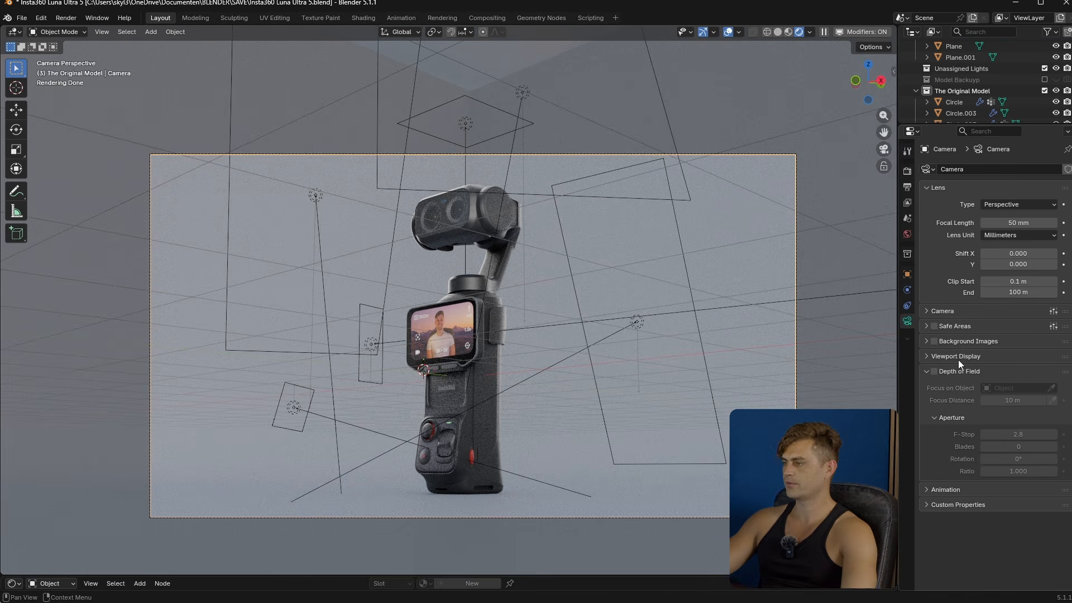
left_click(958, 359)
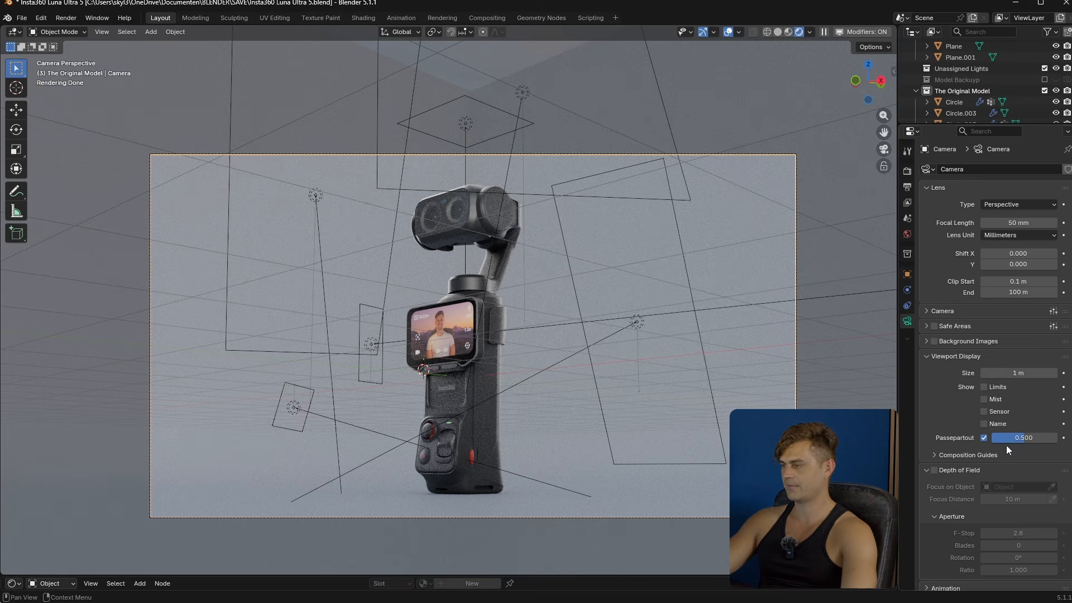
left_click_drag(1008, 439, 1061, 439)
key("shift+alt+z")
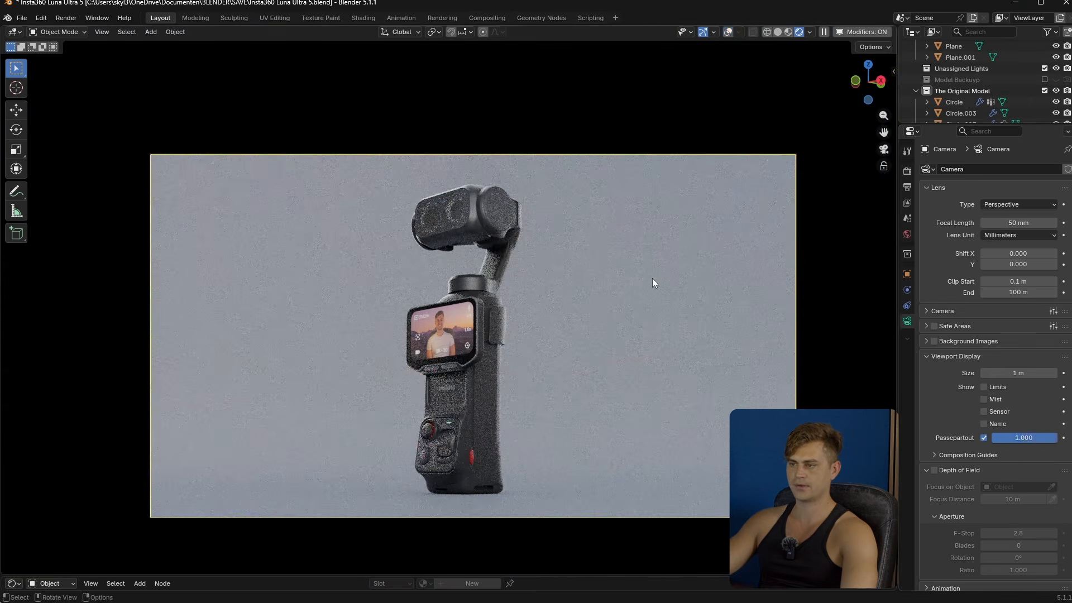
- Give the backdrop plane a new material with Metallic 1.000 and Roughness about 0.318, and shade the plane auto smooth
left_click(572, 513)
left_click_drag(601, 572, 617, 444)
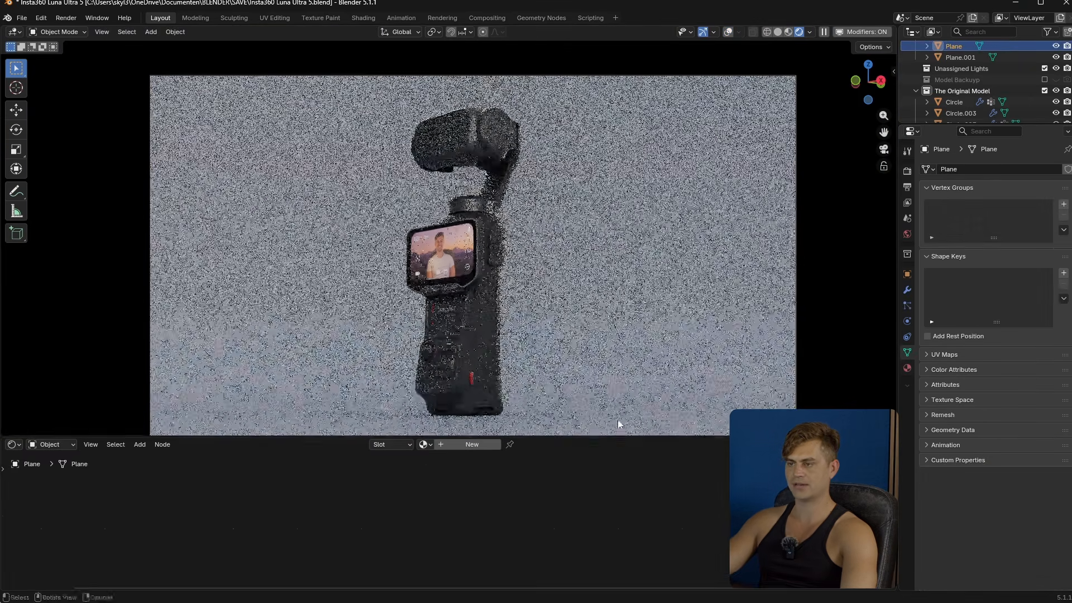
scroll(574, 349, "up", 1)
left_click(479, 445)
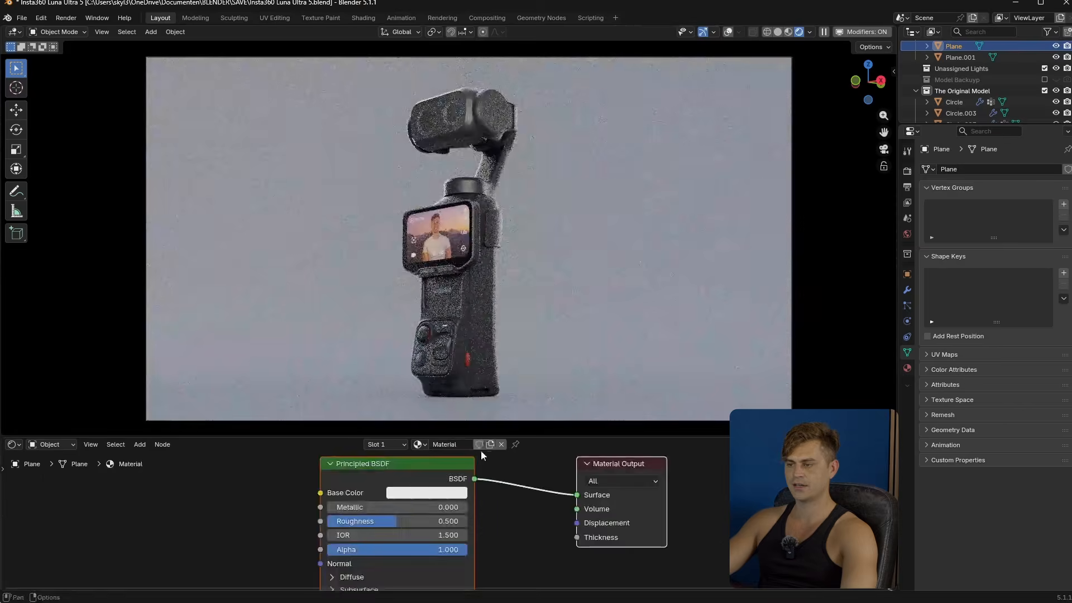
left_click_drag(333, 509, 472, 509)
left_click_drag(396, 521, 372, 521)
right_click(220, 240)
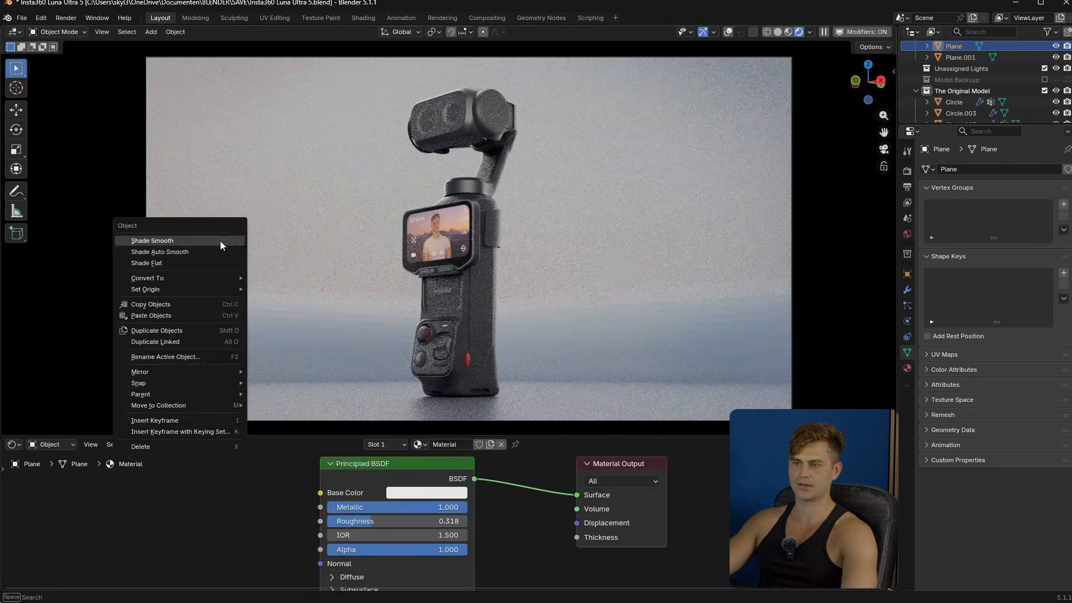
left_click(210, 250)
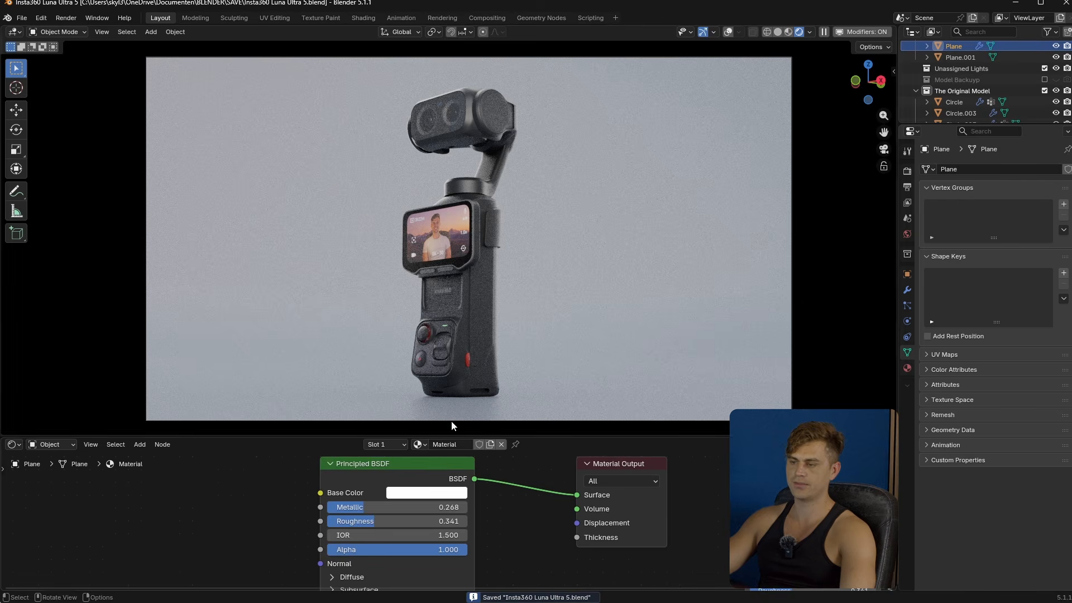
- Set the backdrop material's Metallic to about 0.373 and Roughness to about 0.259, and save the file
left_click_drag(363, 507, 413, 507)
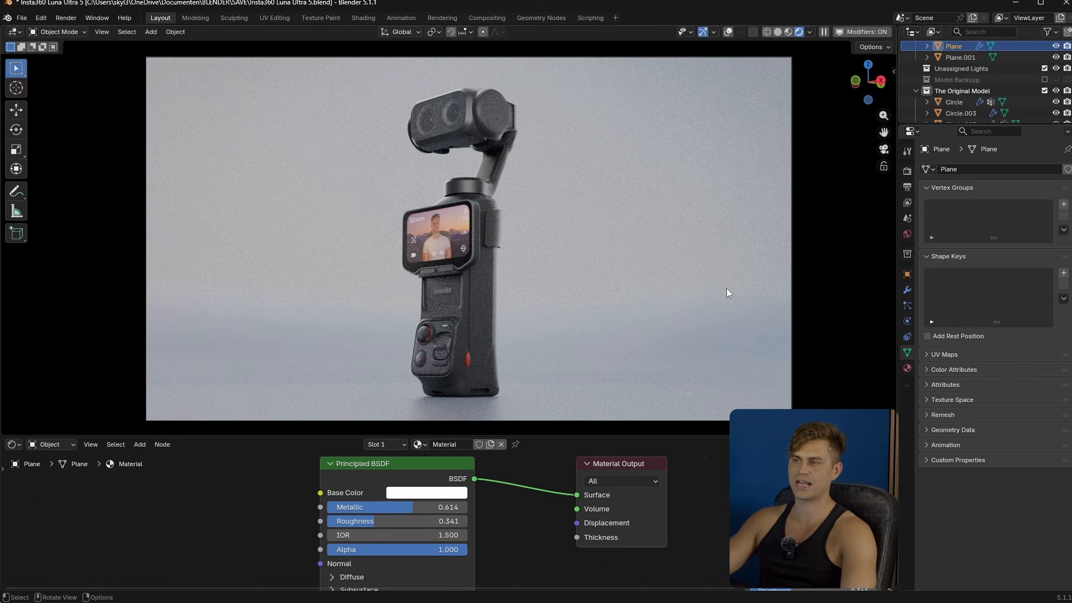
mouse_move(390, 521)
left_mouse_down()
mouse_move(408, 521)
mouse_move(405, 507)
mouse_move(379, 507)
left_mouse_up()
left_click_drag(401, 521, 364, 521)
key("ctrl+s")
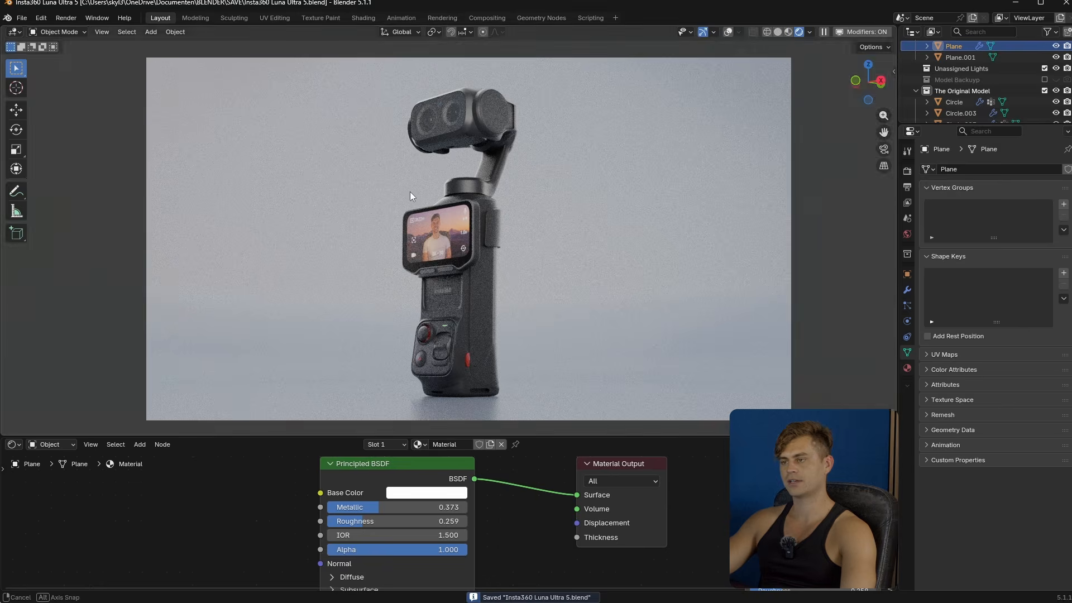
- Add a point light near the backdrop's corner behind the device and set its exposure to 10.000
middle_click_drag(410, 192, 456, 166)
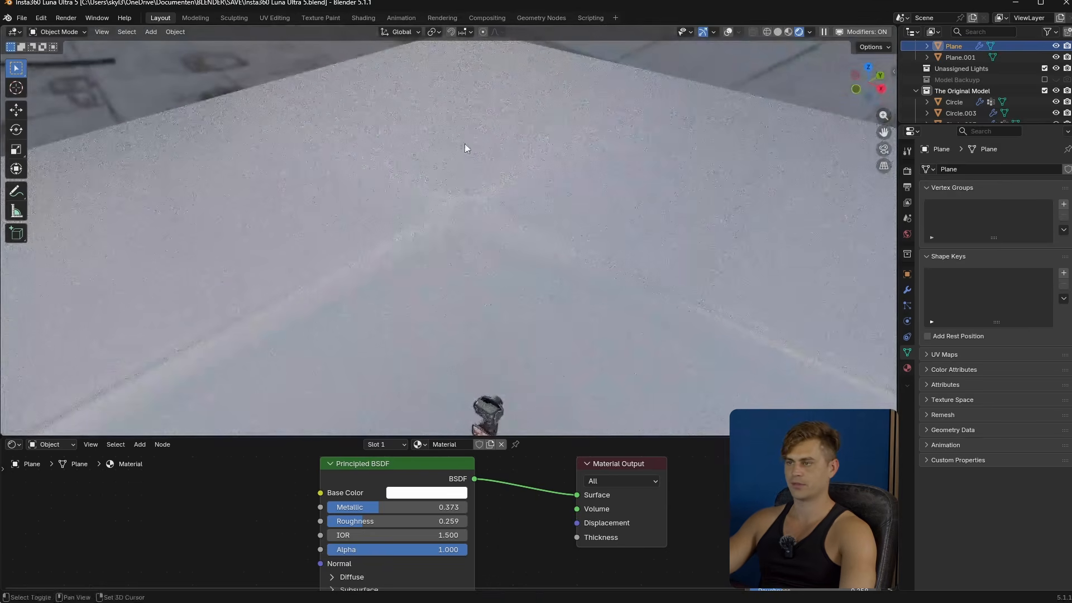
key("shift+a")
mouse_move(454, 199)
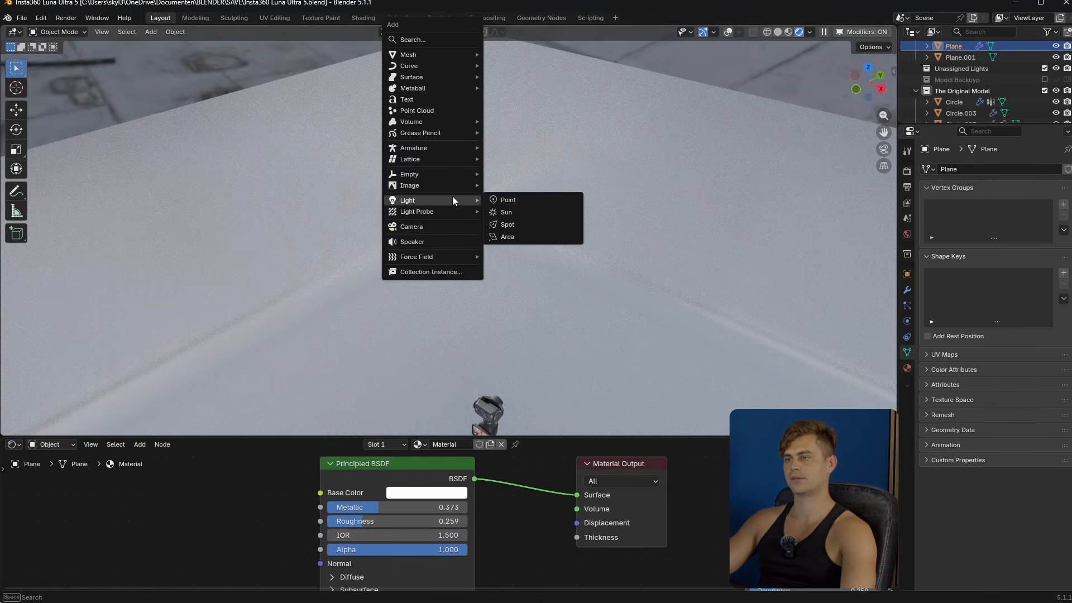
left_click(521, 200)
middle_click_drag(471, 226, 501, 251)
key("KP_7")
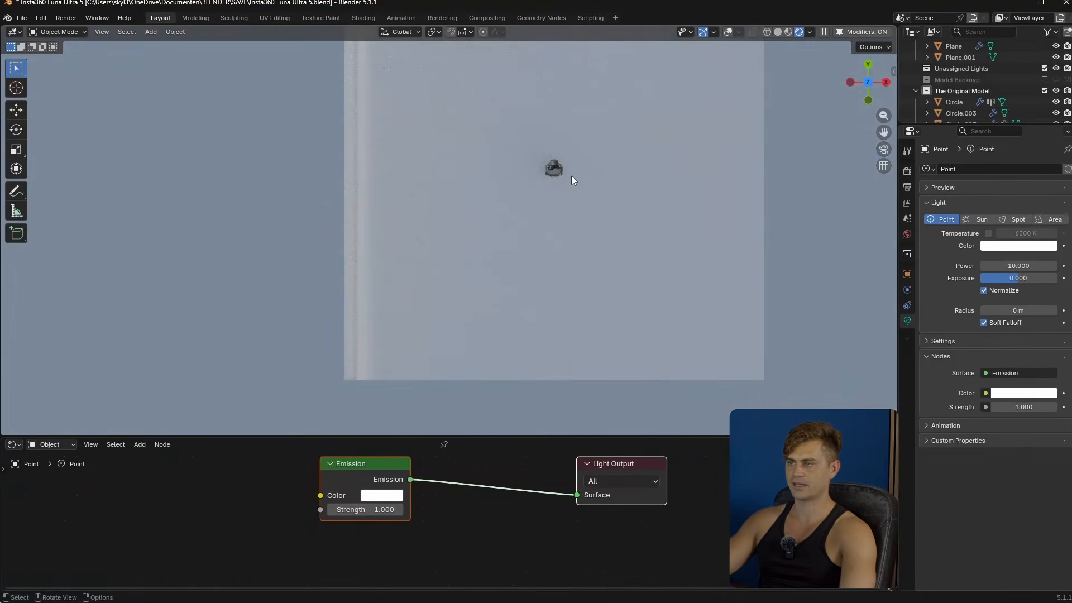
middle_click_drag(675, 45, 652, 104, "shift")
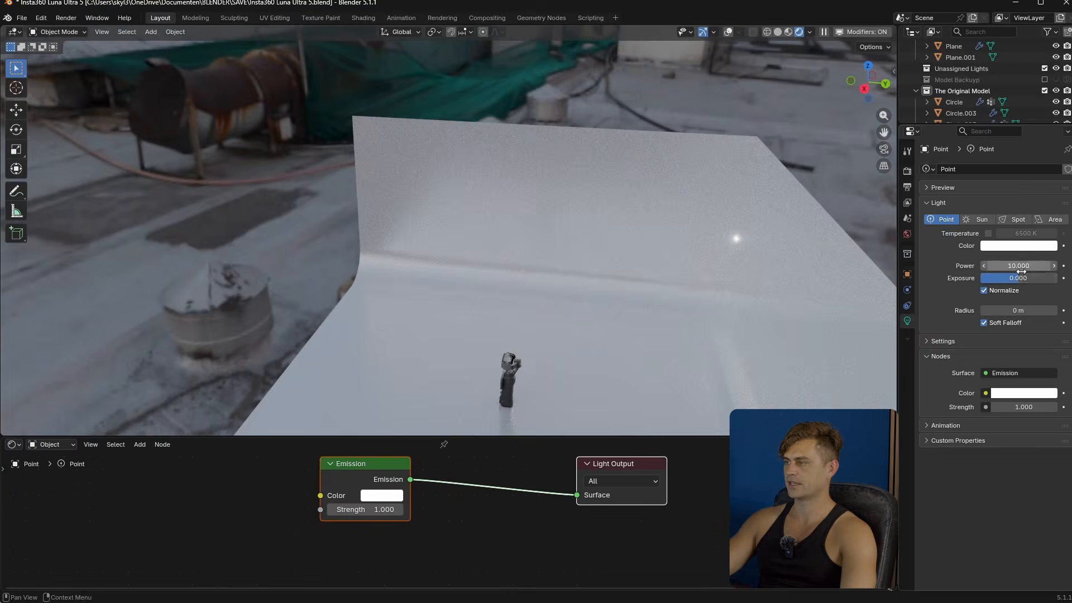
left_click_drag(1018, 278, 1056, 278)
key("KP_0")
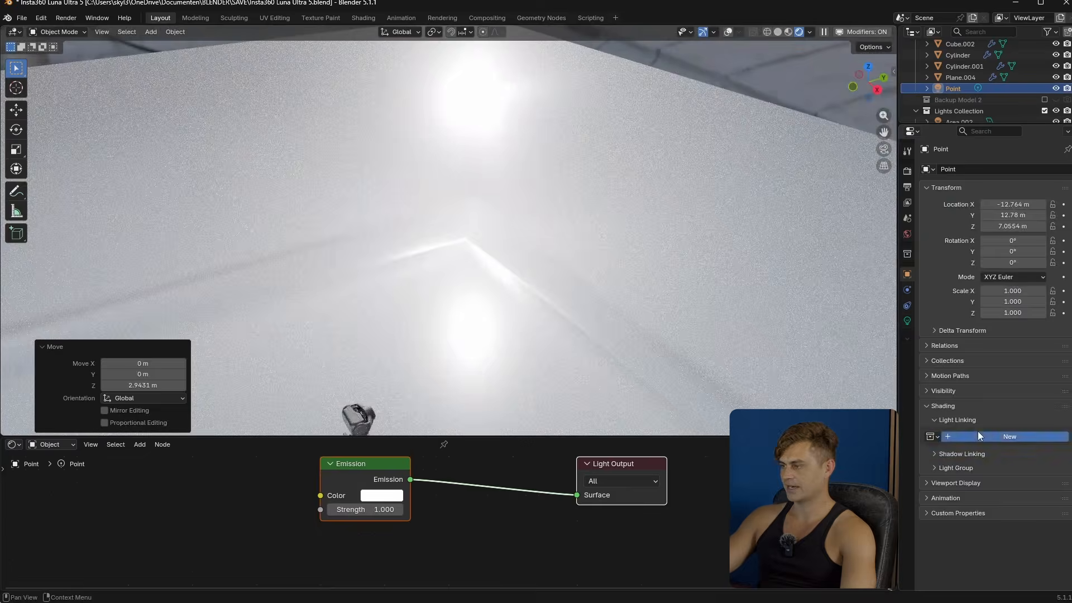
- Create a light linking collection for the point light and add only the backdrop Plane to it
left_click(977, 436)
scroll(979, 79, "down", 5)
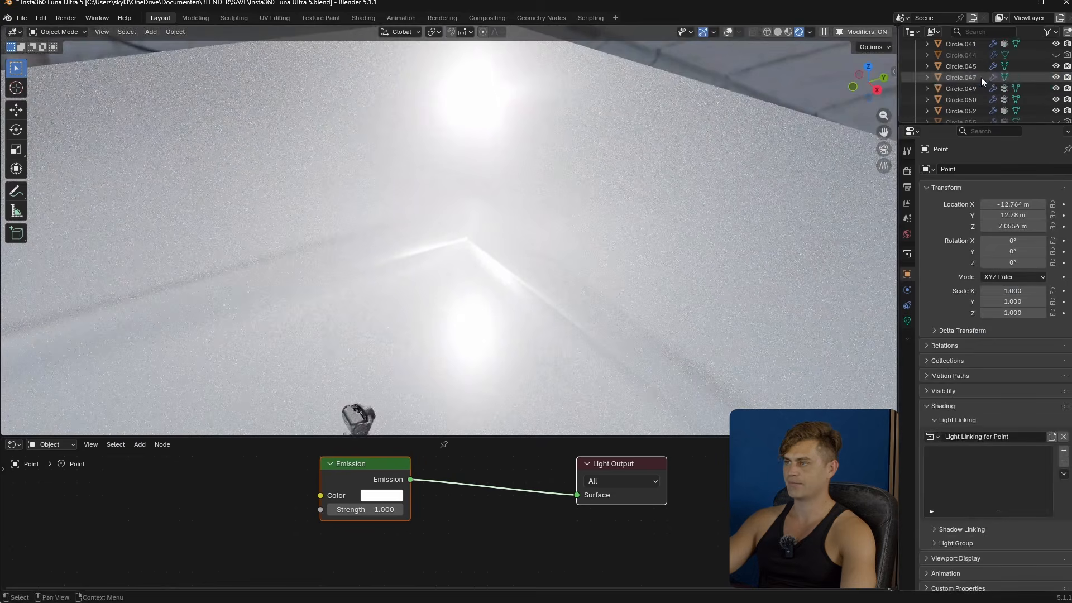
left_click(579, 230)
scroll(1027, 78, "up", 1)
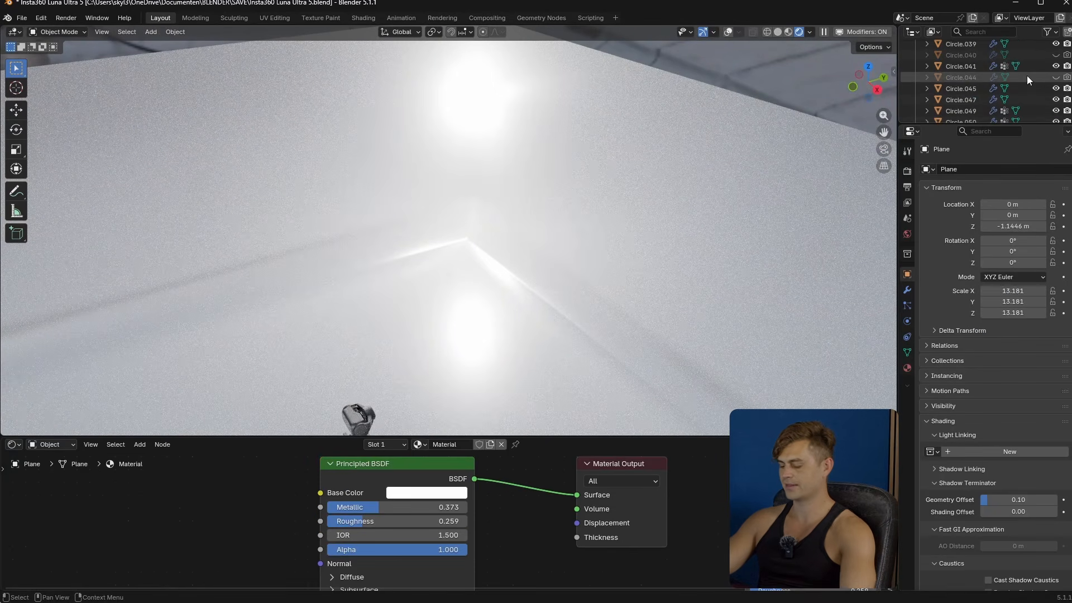
scroll(1027, 78, "down", 5)
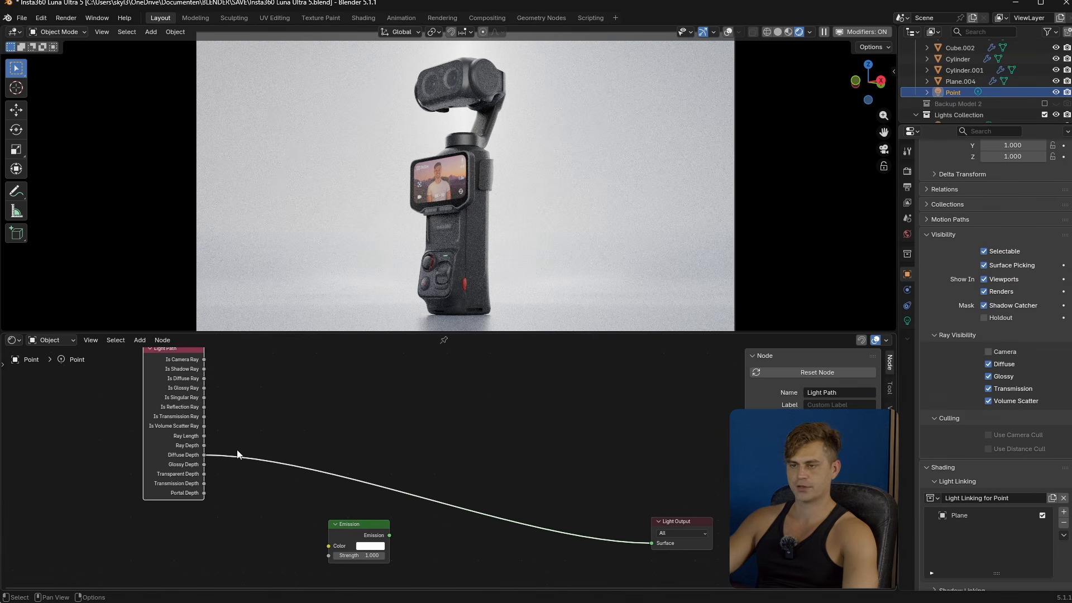
- Add a Light Path node to the point light's shader and preview its outputs in turn on the light's surface
scroll(237, 451, "up", 1)
middle_click_drag(262, 488, 238, 474)
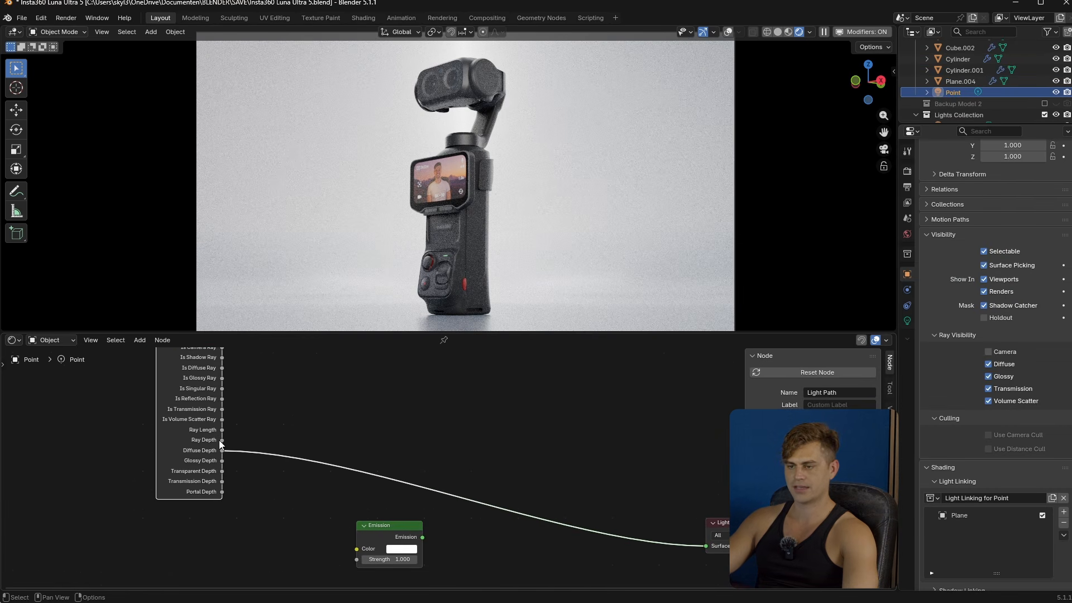
left_click(167, 375, "ctrl+shift")
left_click(167, 376, "ctrl+shift")
double_click(167, 375, "ctrl+shift")
double_click(167, 376, "ctrl+shift")
double_click(166, 376, "ctrl+shift")
left_click(167, 375, "ctrl+shift")
left_click(166, 375, "ctrl+shift")
left_click(166, 375, "ctrl+shift")
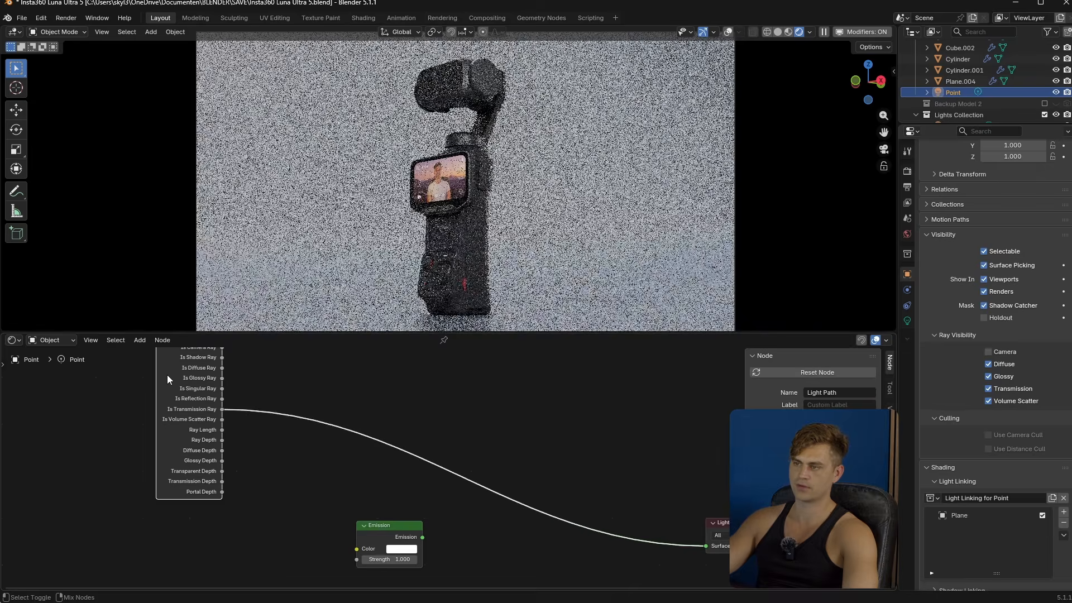
left_click(167, 376, "ctrl+shift")
left_click(167, 376, "ctrl+shift")
left_click(167, 375, "ctrl+shift")
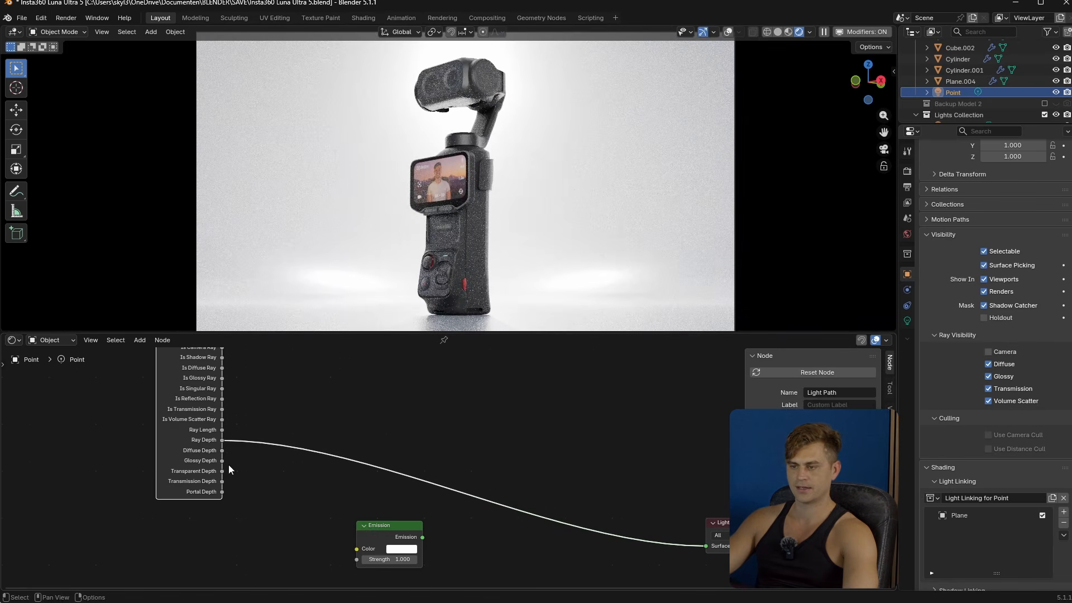
- Feed the Light Path's Diffuse Depth into the Emission node's Color, and connect Emission to the Light Output's Surface
left_click_drag(222, 450, 357, 559)
left_click(388, 534, "ctrl+shift")
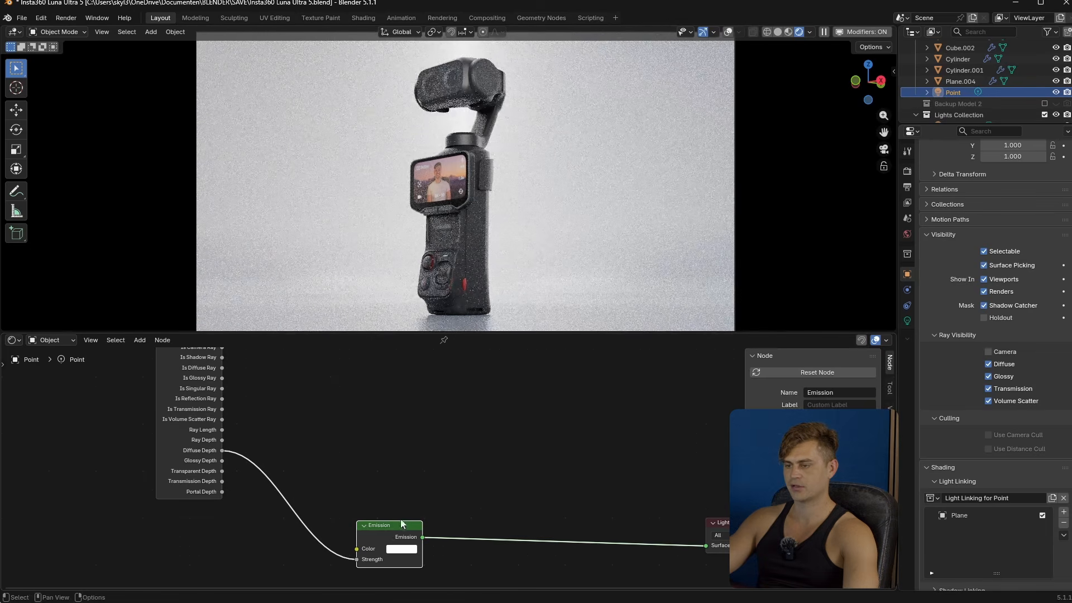
mouse_move(401, 523)
left_mouse_down()
mouse_move(436, 491)
mouse_move(394, 517)
left_mouse_up()
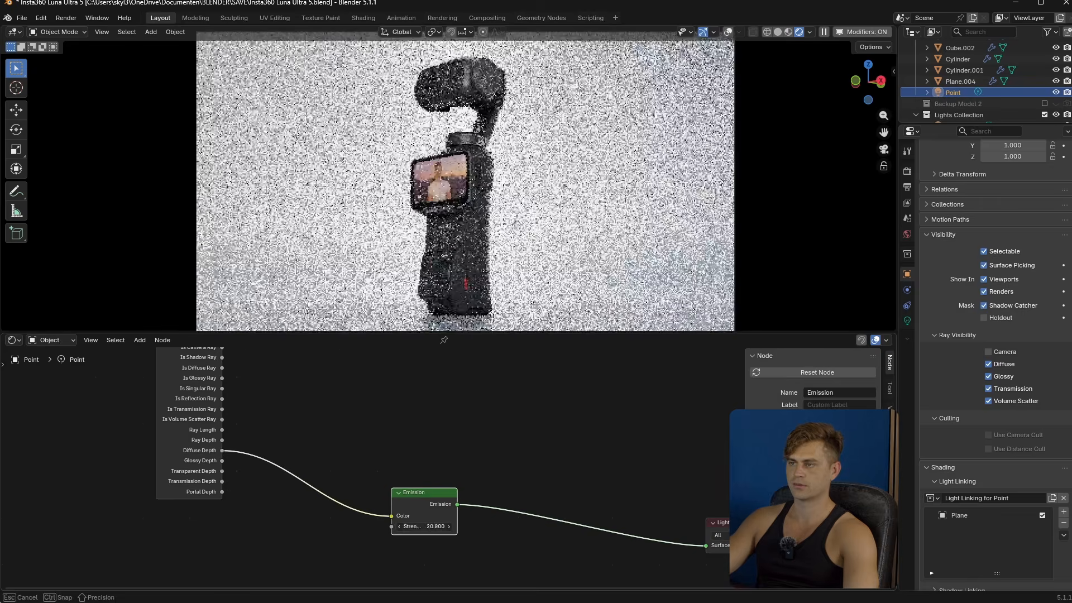
- Disconnect Diffuse Depth from the Emission Color to compare the backdrop lighting with and without it, undoing the disconnection each time
left_click_drag(401, 512, 330, 446)
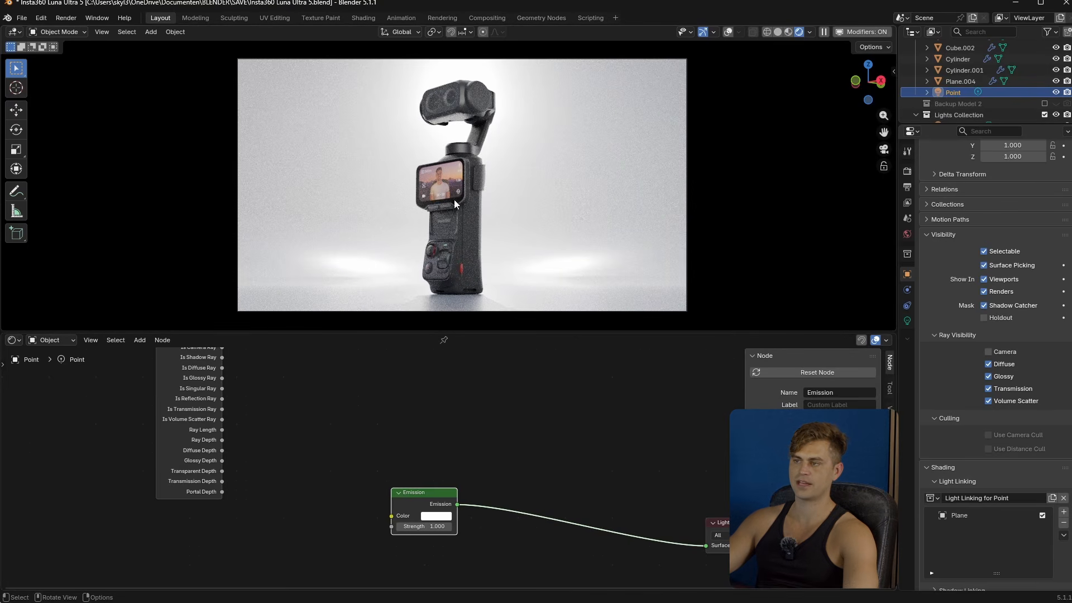
key("ctrl+z")
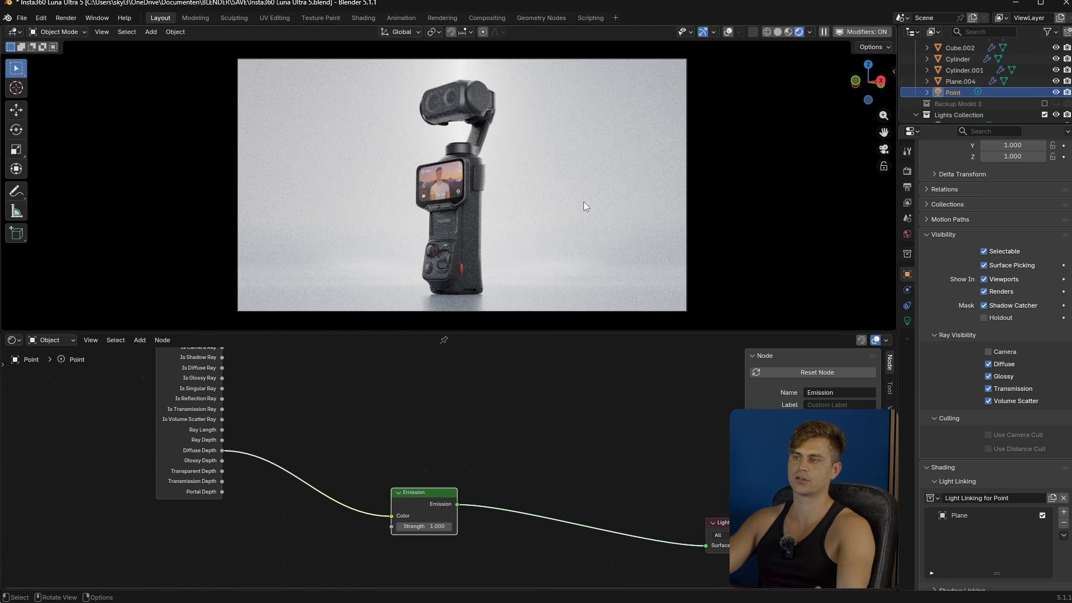
left_click(485, 453)
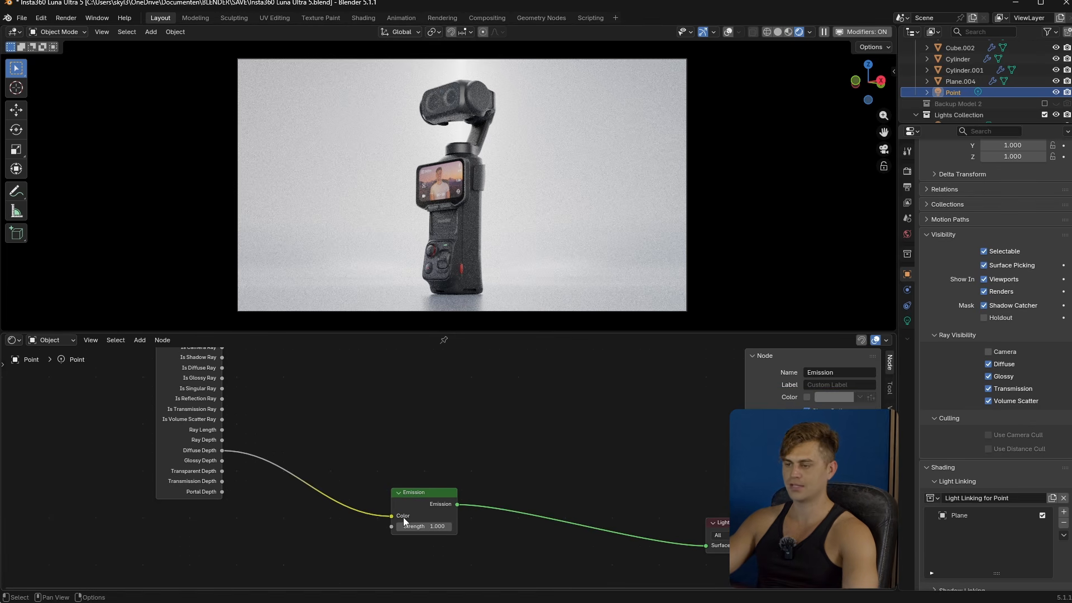
left_click_drag(403, 517, 363, 463)
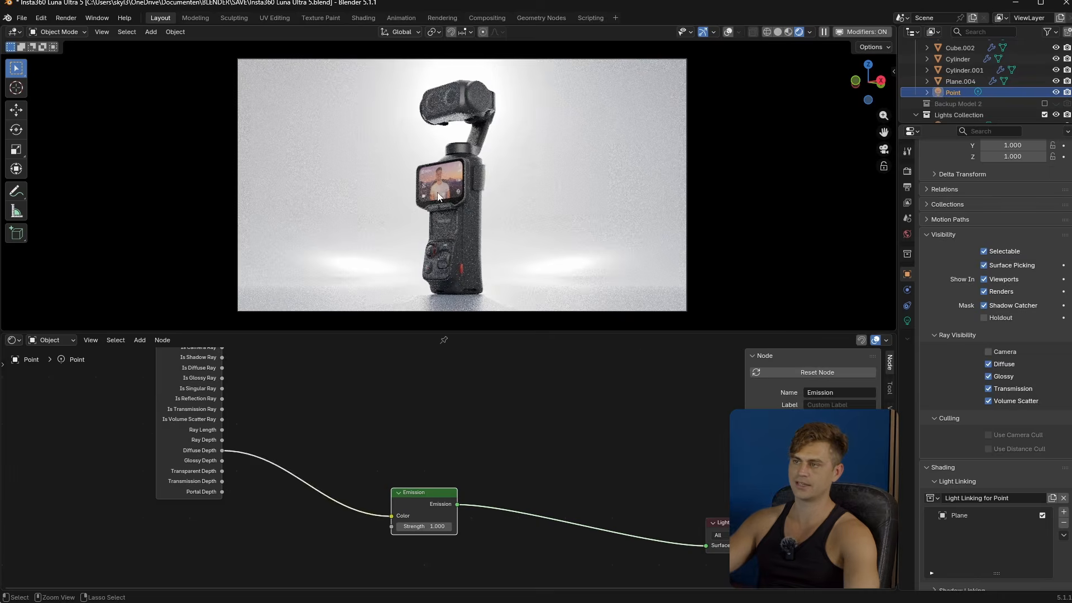
key("ctrl+z")
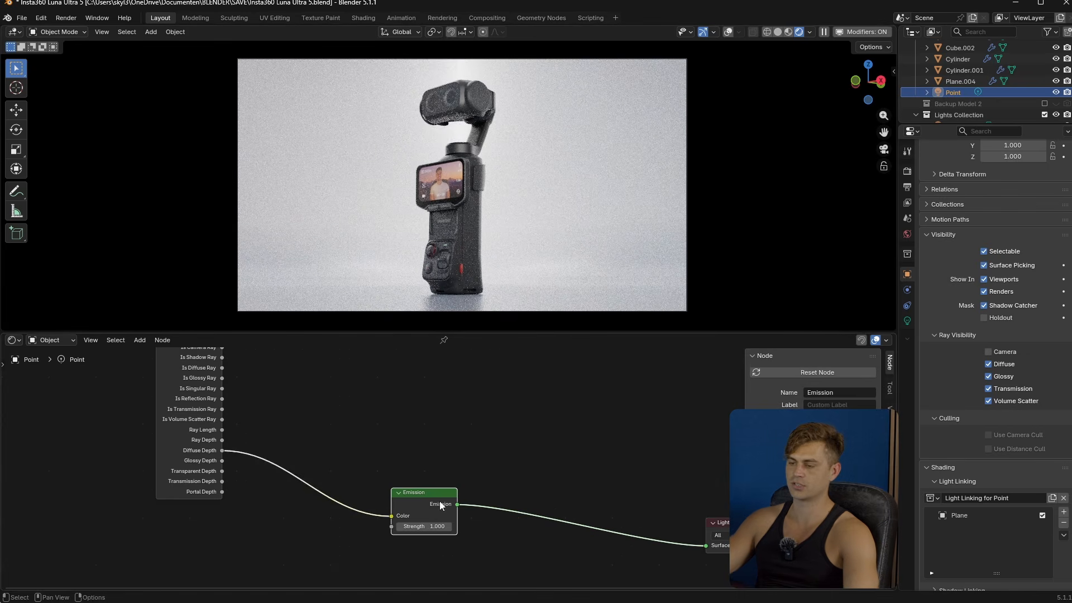
- Add an IES Texture node below the Light Path node and set its source to External
left_click_drag(440, 504, 447, 475)
middle_click_drag(300, 527, 328, 489)
left_click(294, 506)
key("shift+a")
type("ies")
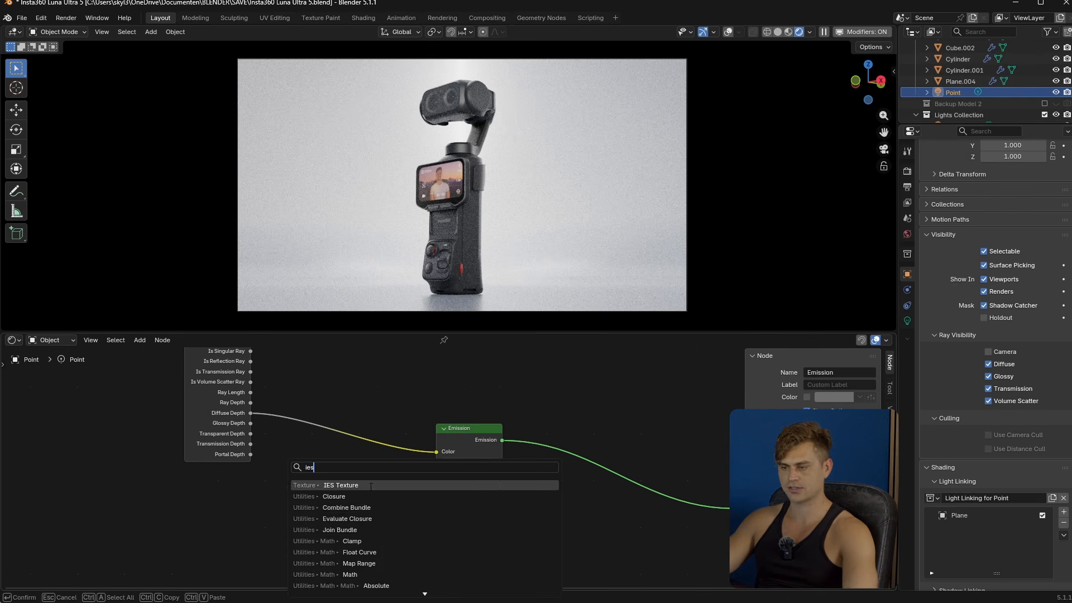
key("Return")
left_click(190, 491)
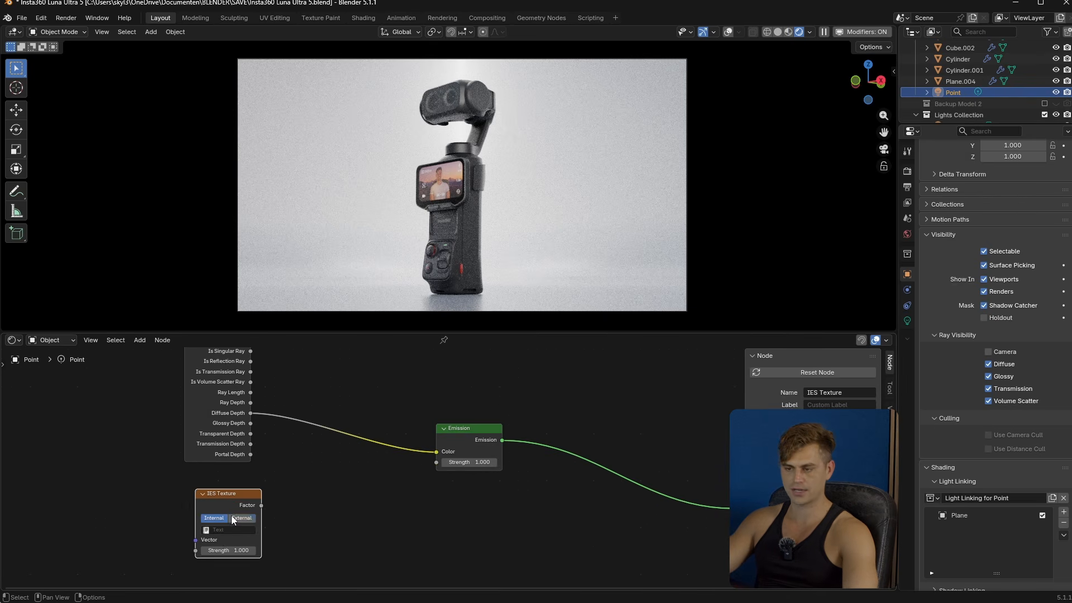
- Open Lumio's IES Browser and apply the built-in preset #3 IES to the point light
key("n")
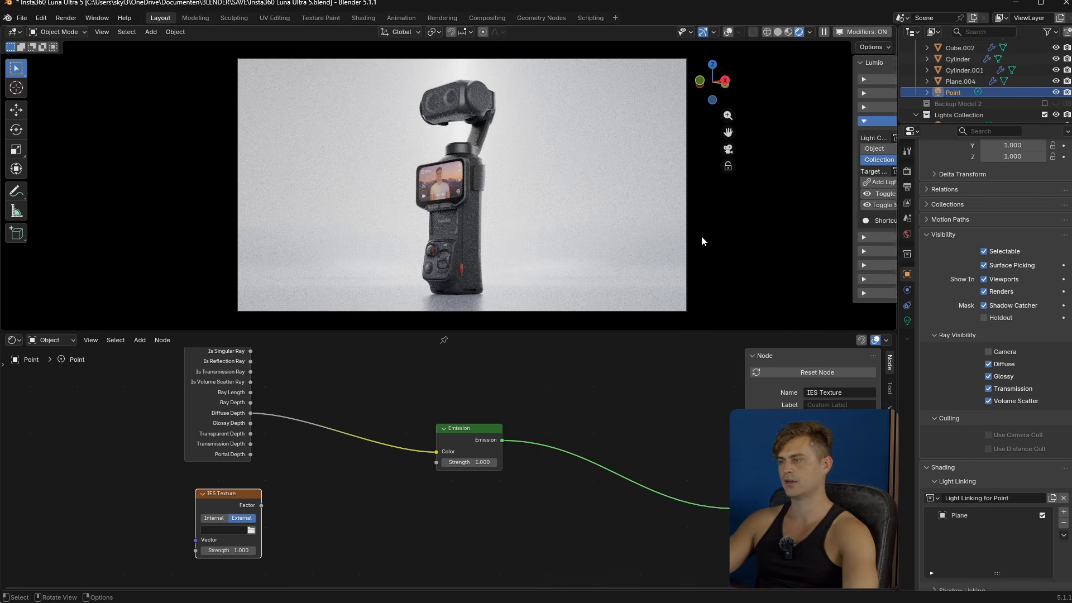
left_click(842, 249)
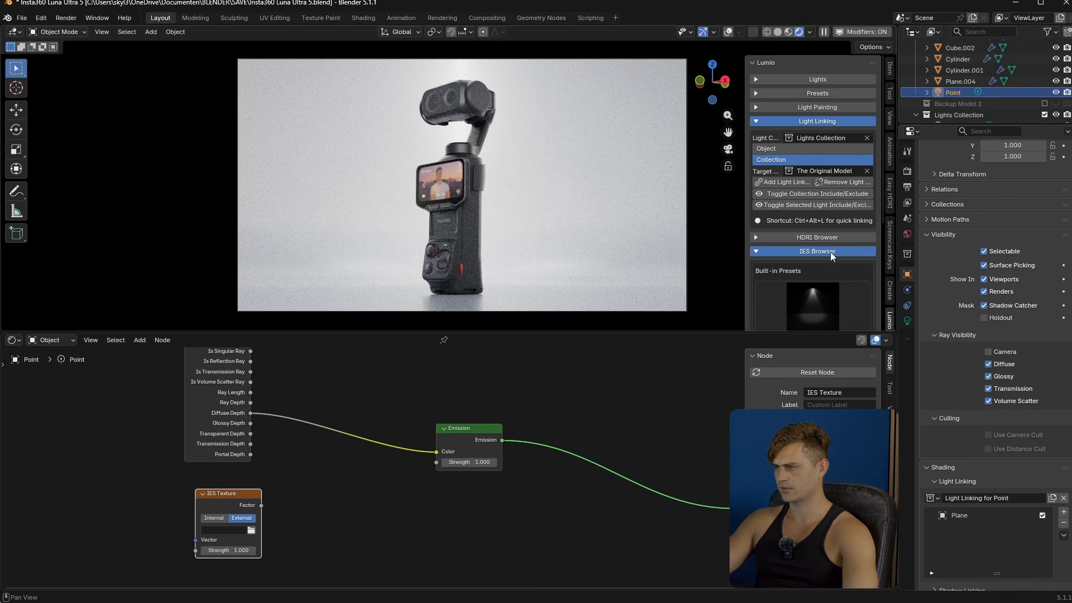
scroll(835, 269, "down", 4)
left_click(798, 272)
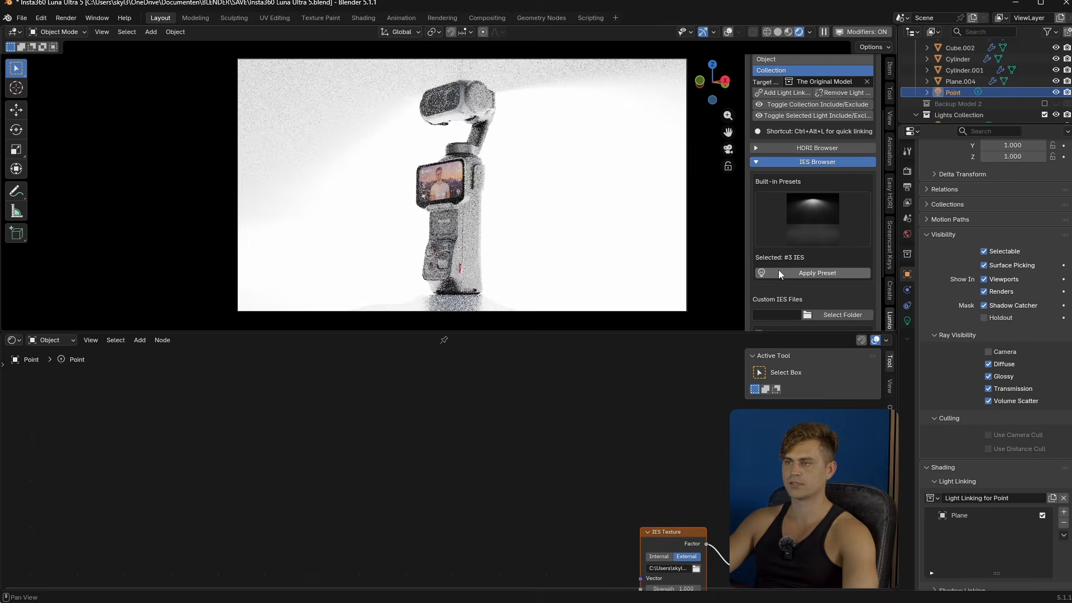
- Try the built-in presets #5 IES and #6 IES in turn on the point light
left_click(798, 220)
left_click(720, 267)
left_click(817, 272)
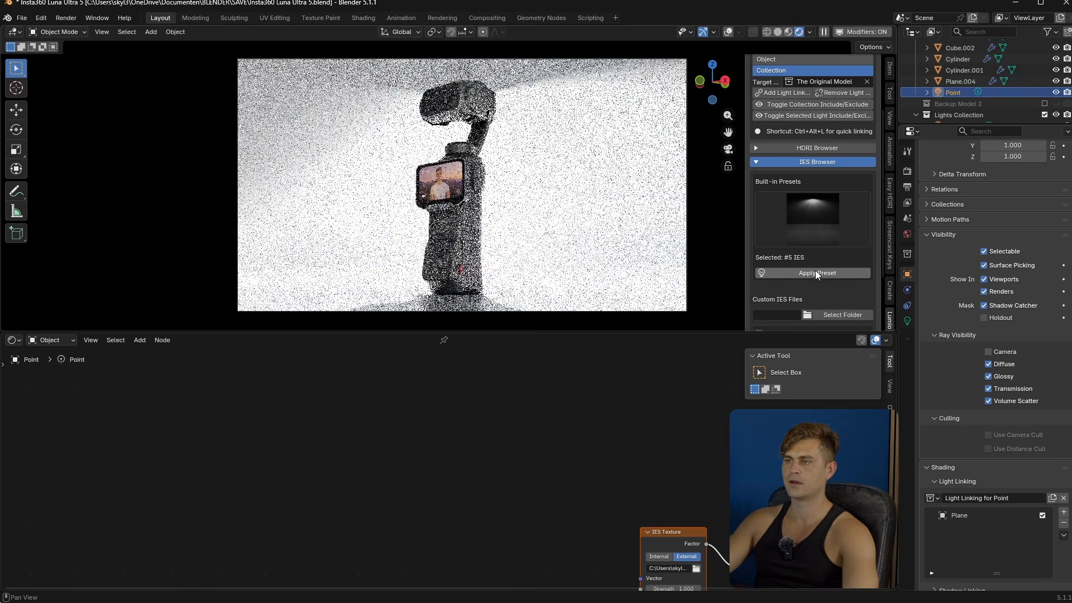
left_click(815, 234)
left_click(778, 288)
left_click(823, 272)
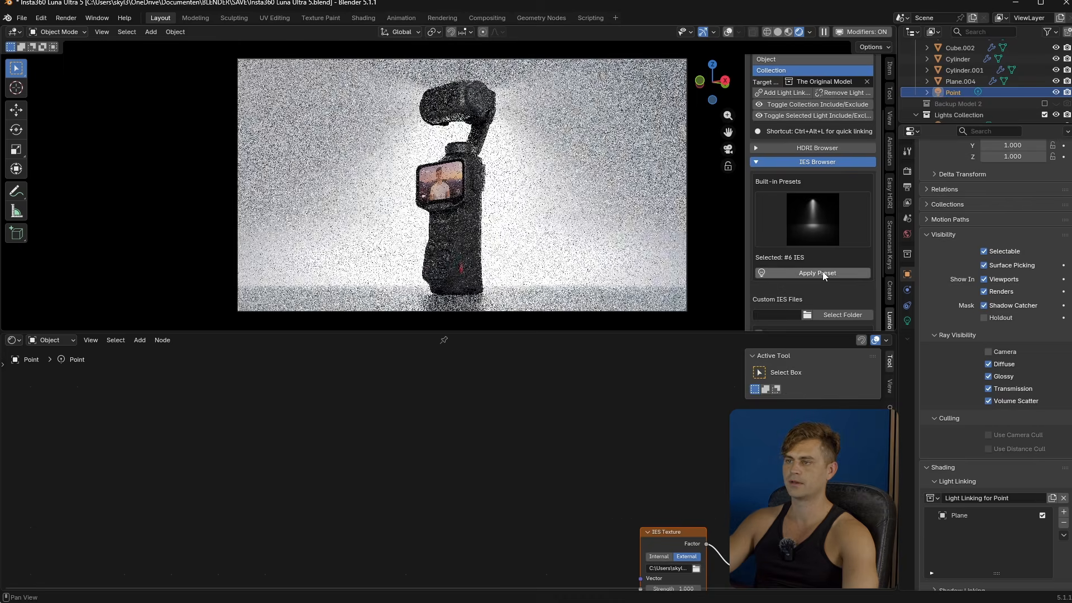
- Preview preset #7 IES on the point light, and apply preset #1 IES in its place
left_click(814, 206)
left_click(835, 282)
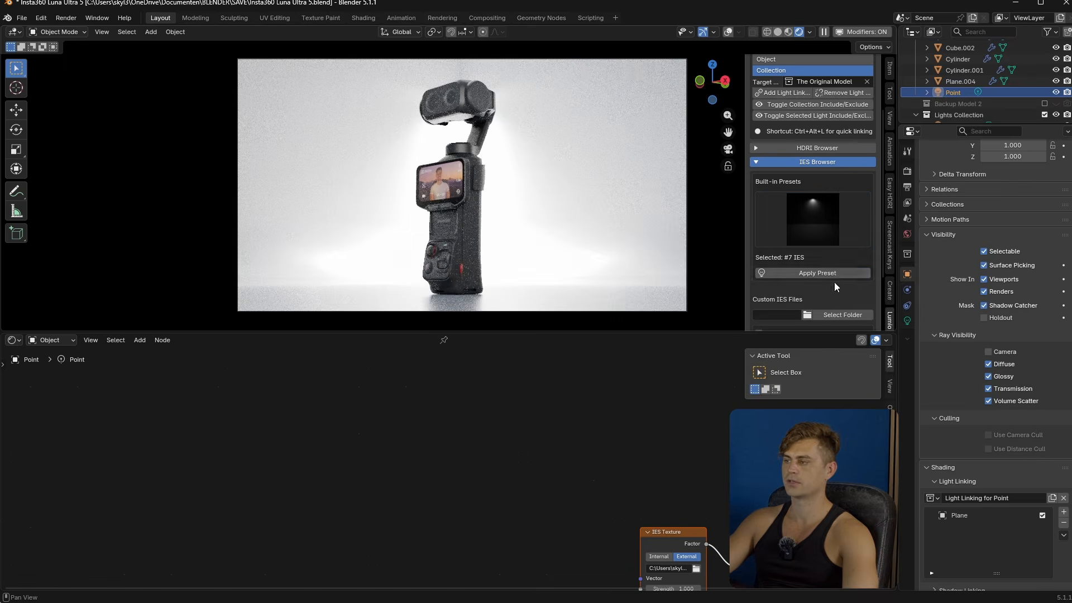
left_click(832, 273)
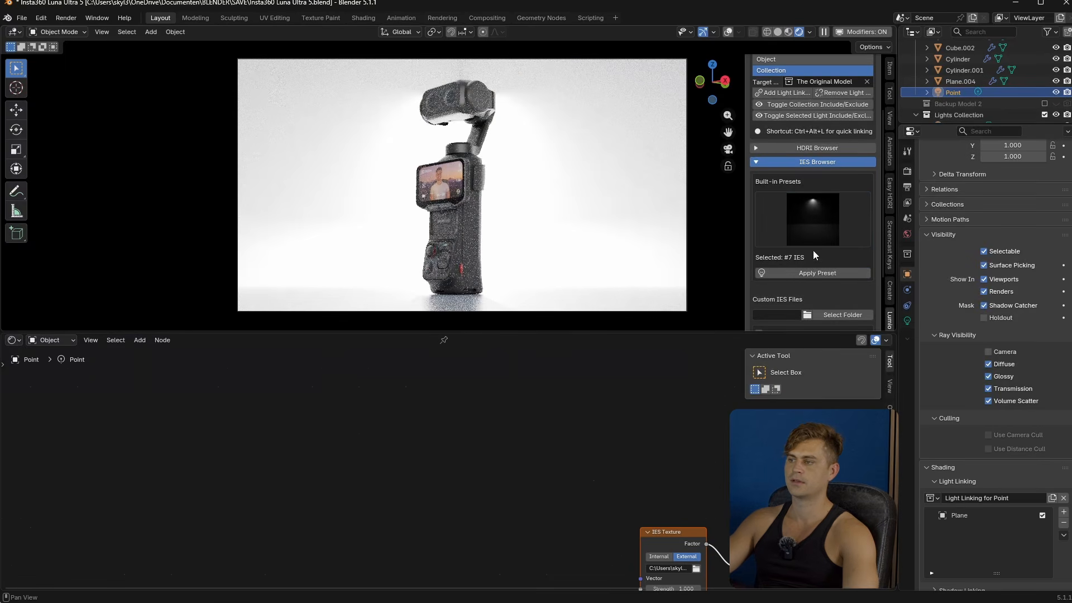
left_click(816, 234)
left_click(495, 341)
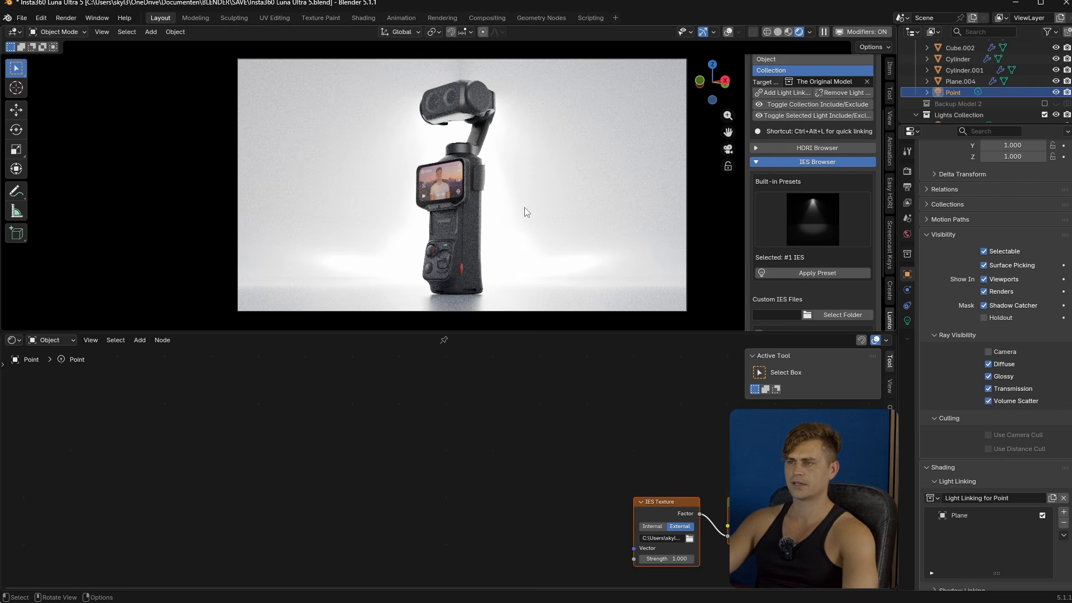
- Raise the point light about 3.31 m along Z and rotate it freely to redirect its beam onto the backdrop
key("g")
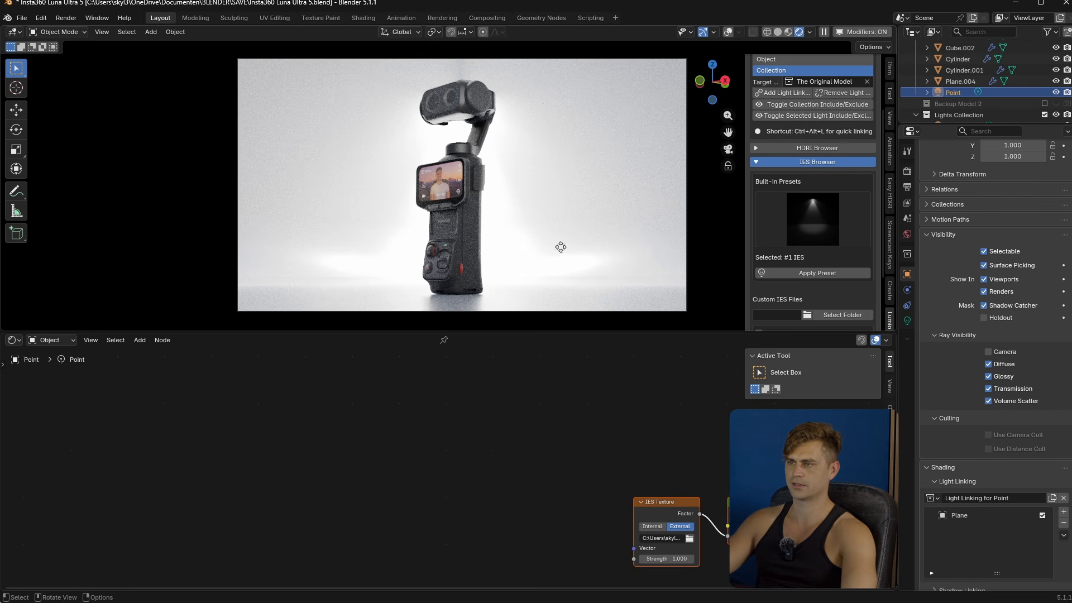
key("z")
left_click(576, 301)
key("r")
key("r")
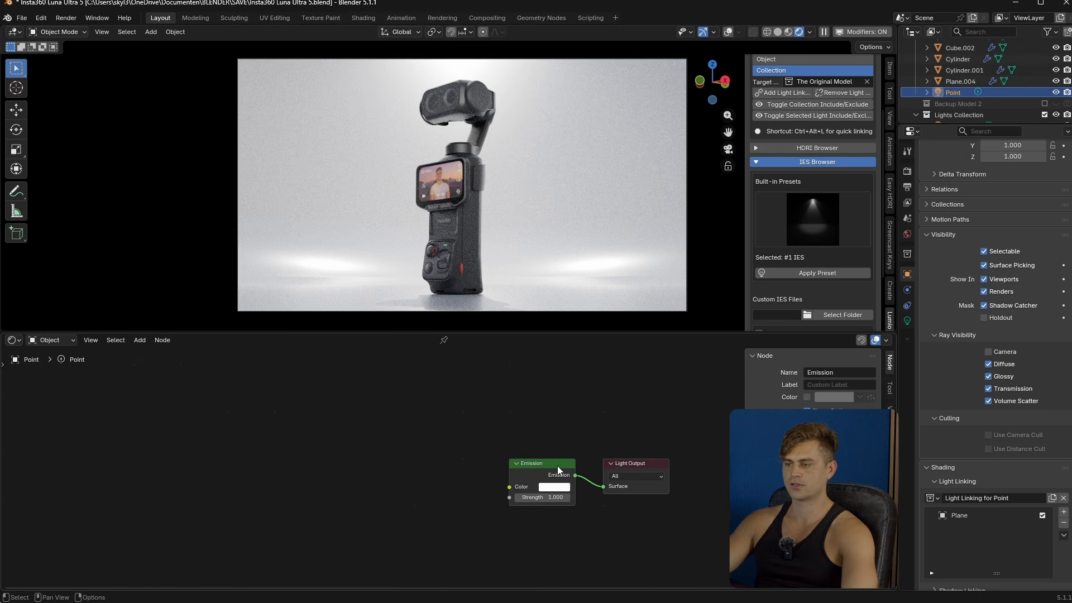
left_click_drag(557, 470, 479, 470)
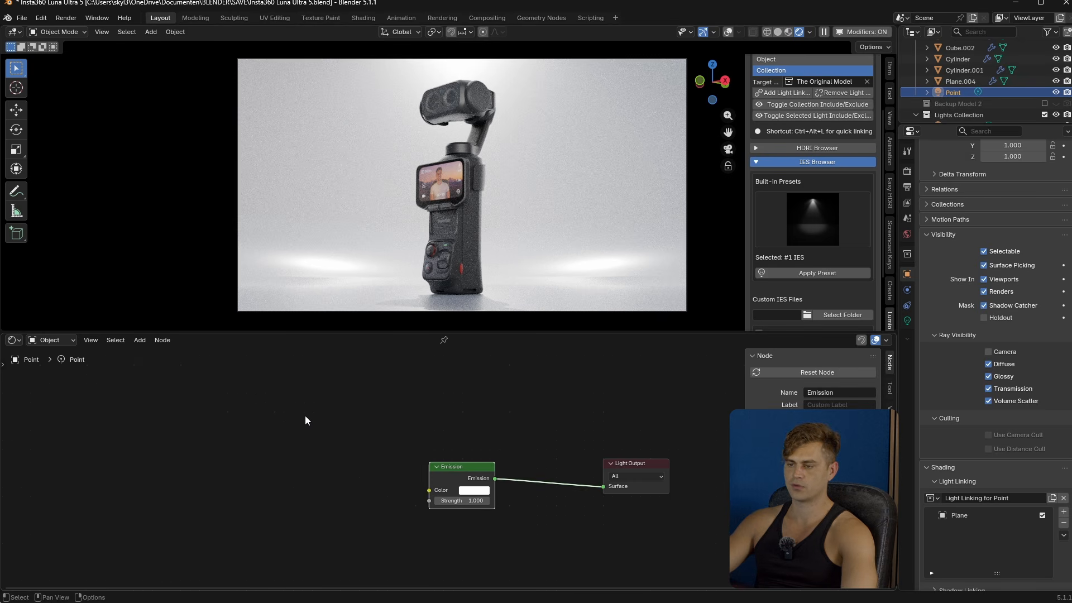
- Add a Light Path node to the point light's shader and connect its Diffuse Depth output to the Emission color
key("shift+a")
type("light")
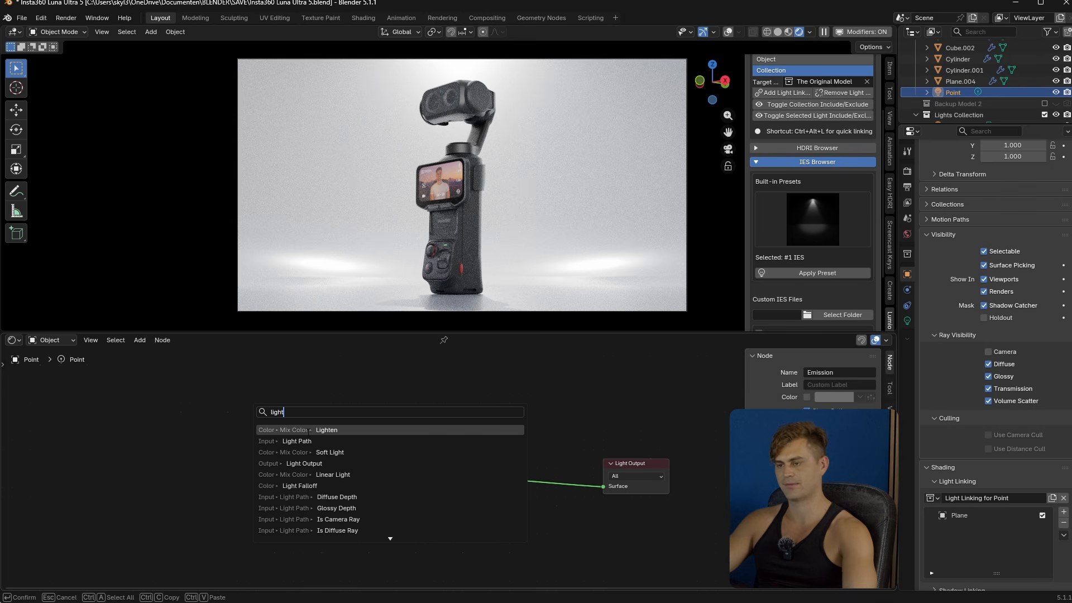
left_click(301, 441)
left_click(192, 441)
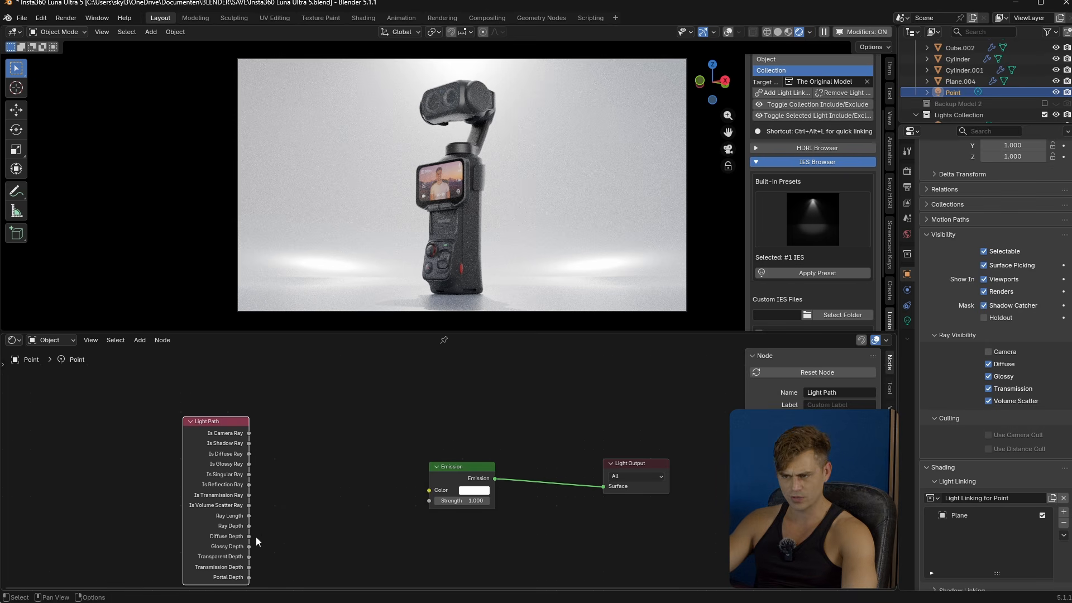
left_click_drag(249, 538, 429, 490)
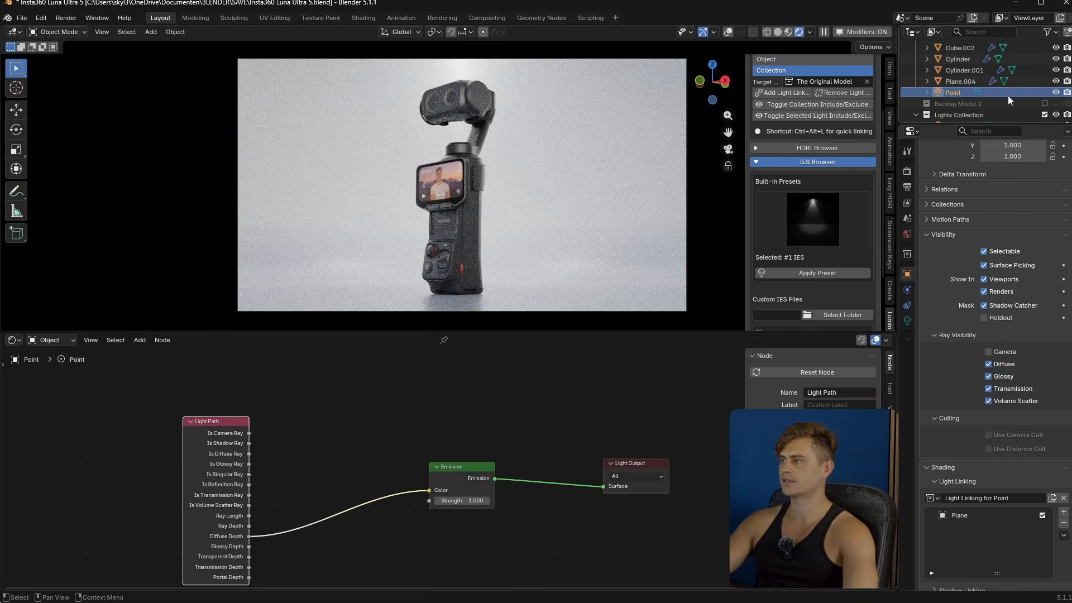
- Hide the point light, add a spot light and move it into place above the model
left_click(1058, 91)
left_click(1058, 92)
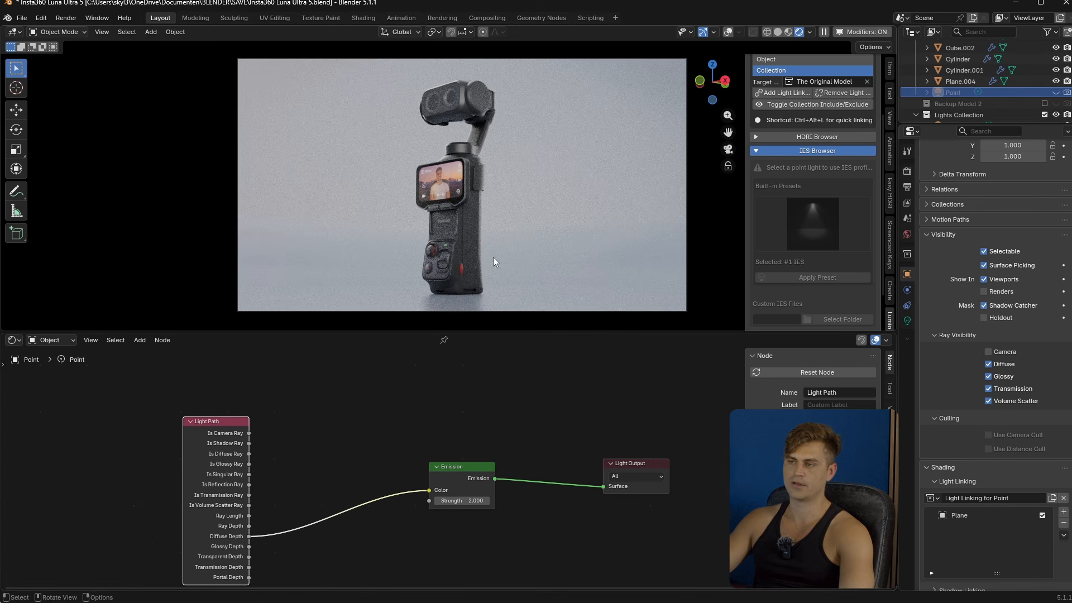
key("shift+a")
mouse_move(520, 200)
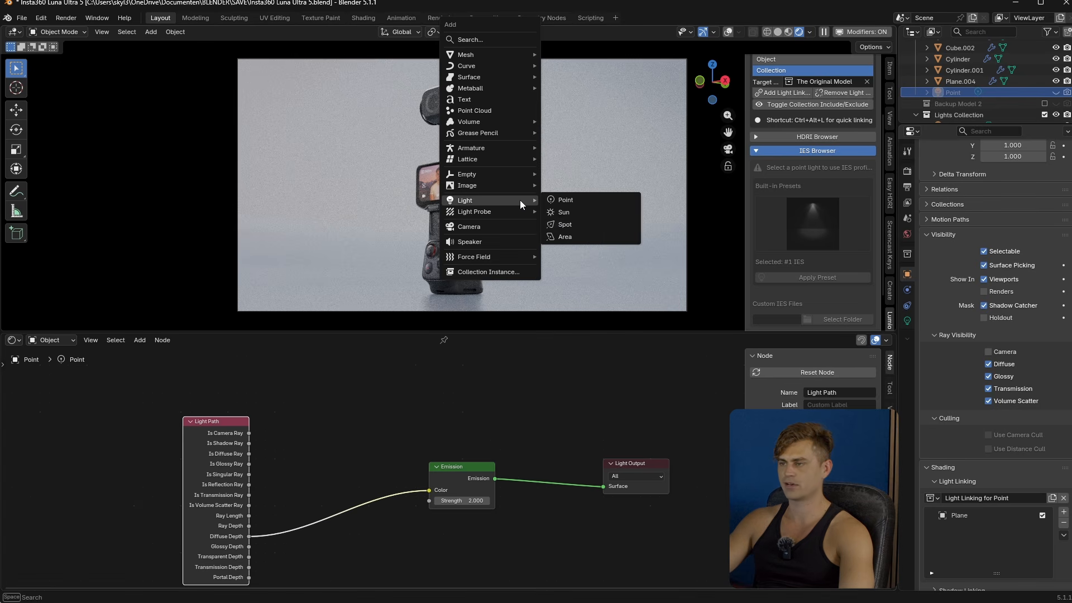
left_click(595, 225)
middle_click_drag(498, 204, 501, 234)
key("g")
left_click(594, 202)
middle_click_drag(594, 202, 550, 224)
- Apply the built-in Abstract 4 preset from Lumio's Gobo Browser to the spot light and set its exposure to 10
left_click(829, 151)
left_click(837, 268)
scroll(830, 284, "down", 5)
left_click(816, 263)
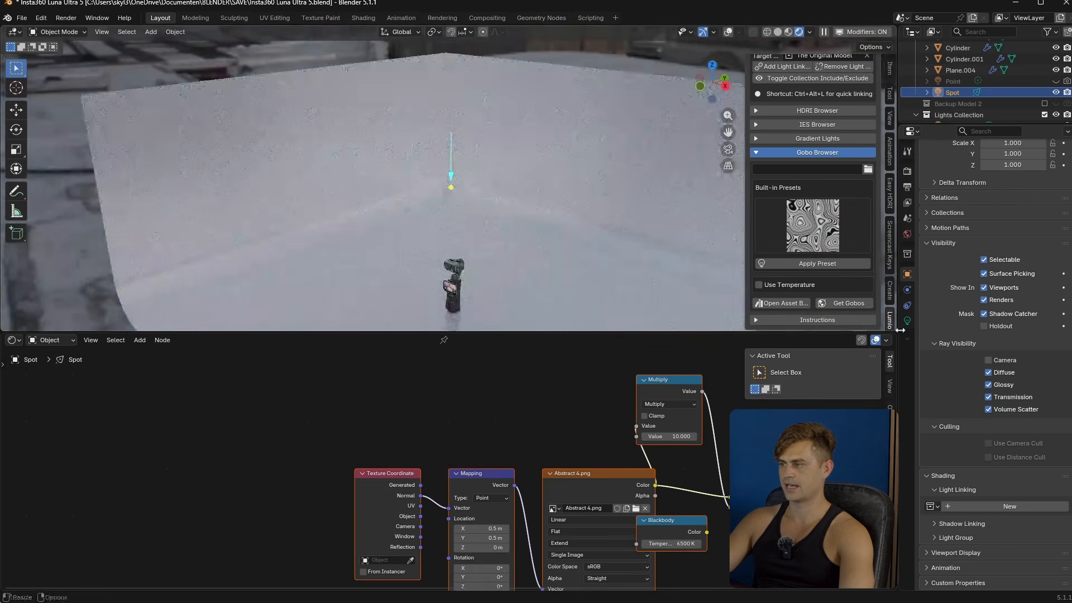
left_click(907, 321)
left_click_drag(1026, 278, 1061, 279)
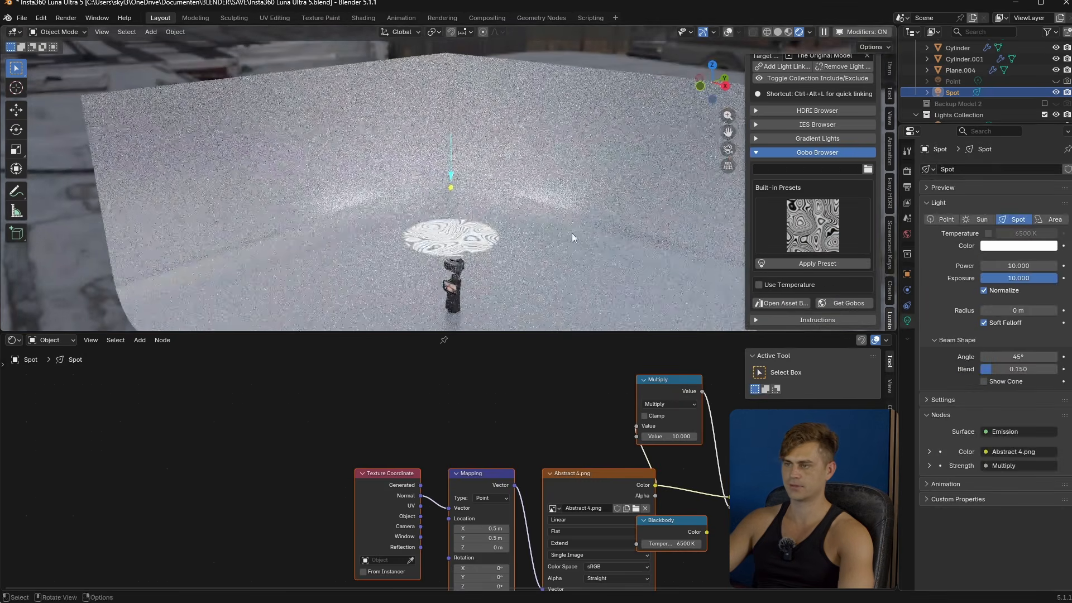
- Reposition the spot light and tilt it toward the backdrop, including a turn of about -23.8° around Z
key("r")
left_click(475, 252)
key("g")
left_click(490, 209)
middle_click_drag(490, 210, 549, 223)
key("r")
key("z")
left_click(522, 252)
- Aim the spot light with Lumio's light tracking so its gobo pattern falls on the backdrop
key("shift+t")
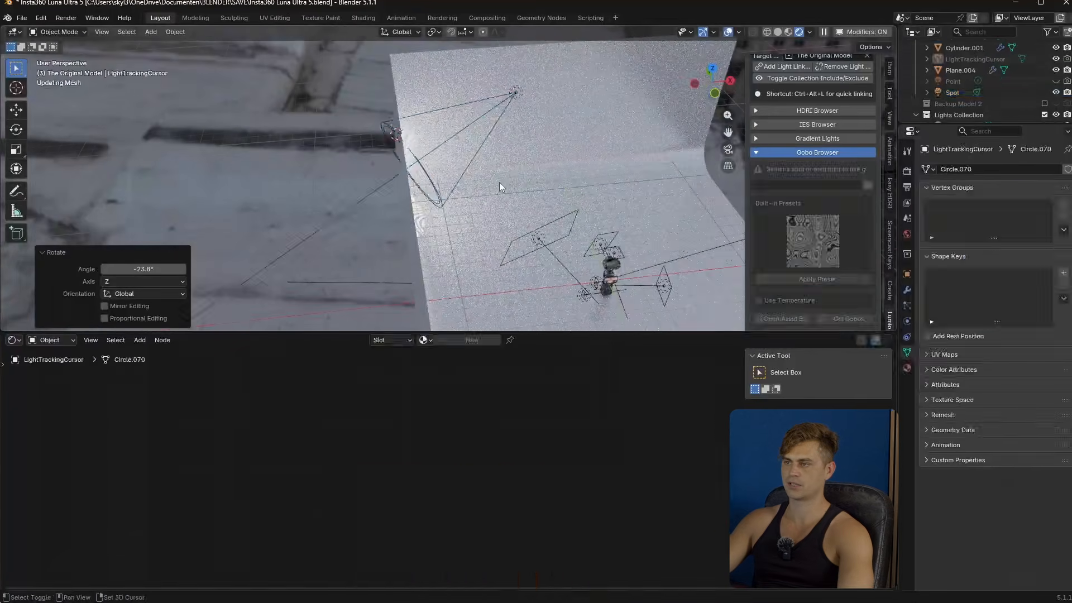
left_click(500, 187)
middle_click_drag(500, 186, 495, 201)
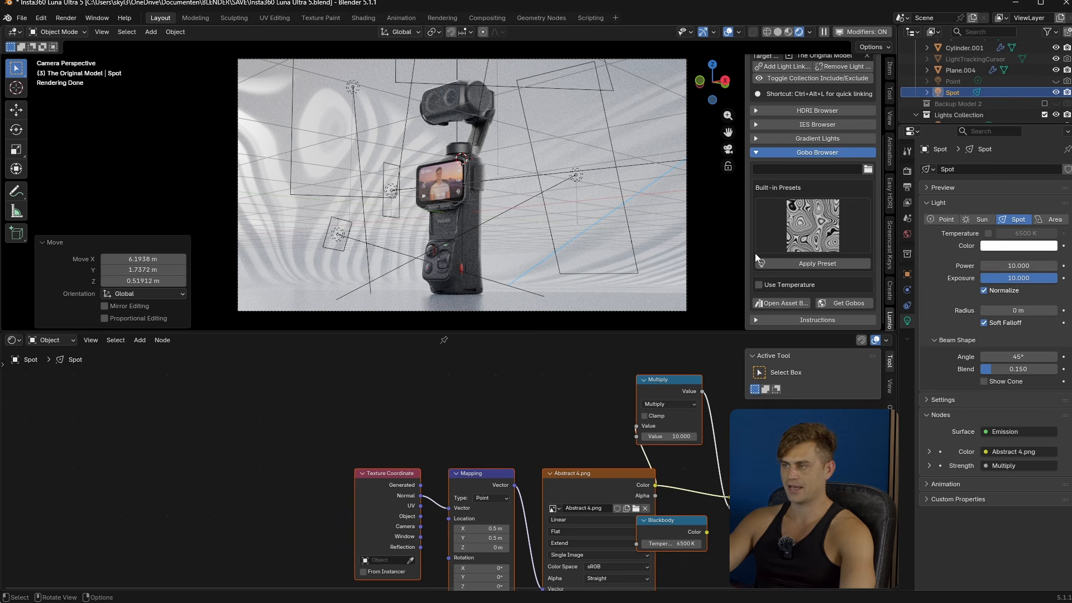
- Examine the spot light's gobo shader nodes and browse the gobo textures in The Ultimate Gobo Pack asset library
middle_click_drag(574, 428, 570, 390)
scroll(570, 397, "down", 2)
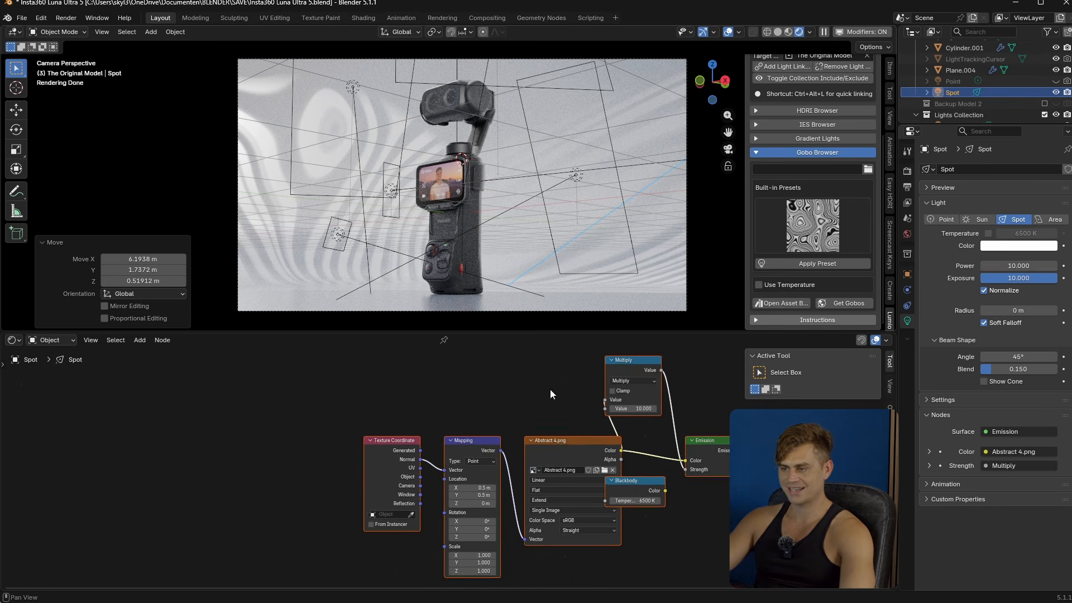
scroll(558, 473, "up", 3)
middle_click_drag(567, 456, 567, 484)
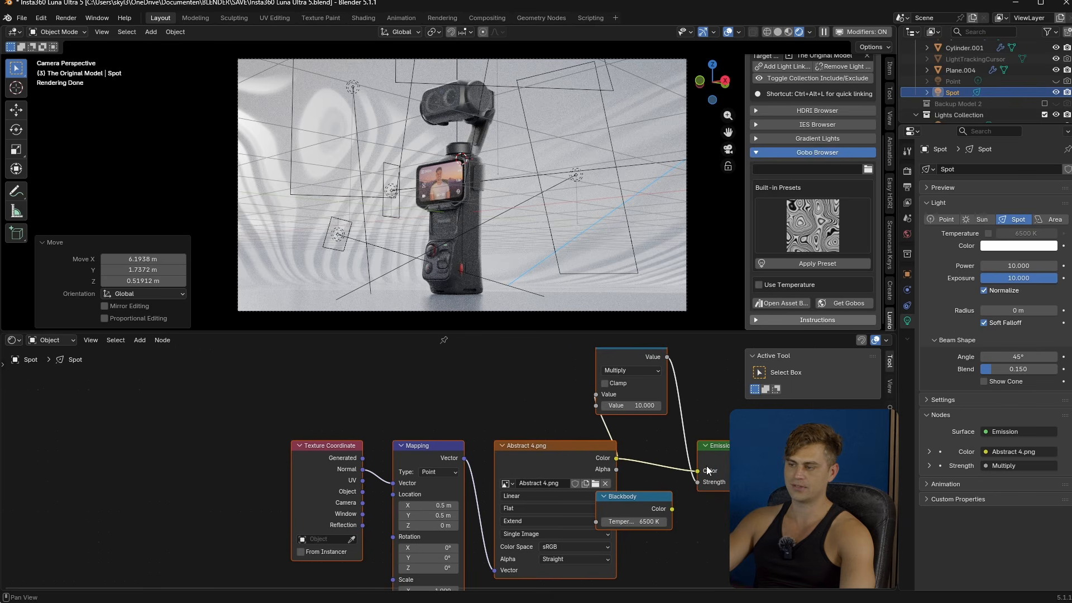
left_click(780, 303)
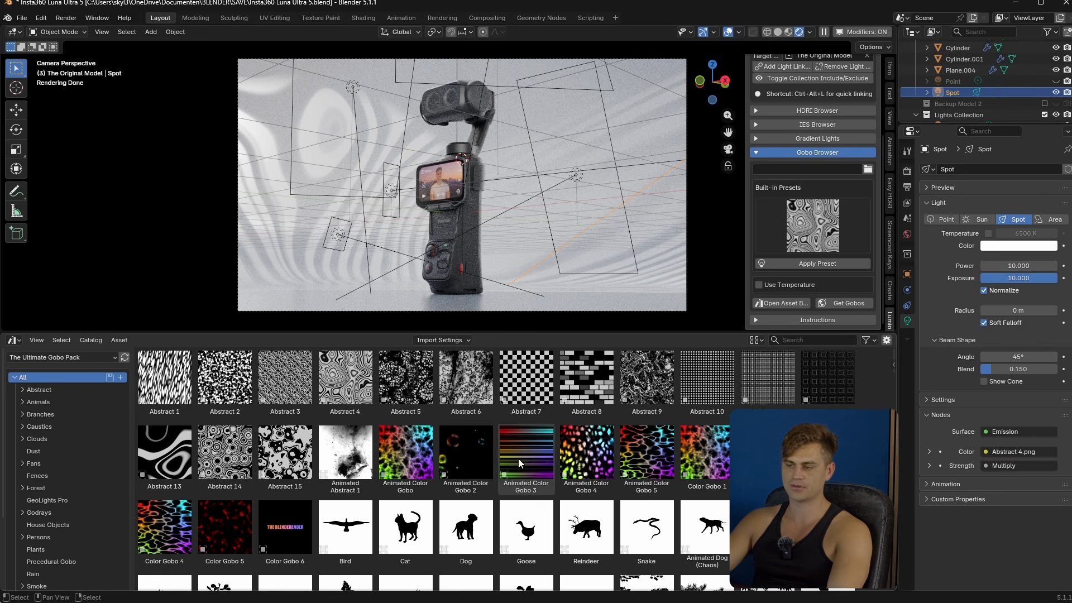
scroll(475, 455, "down", 10)
scroll(469, 457, "down", 15)
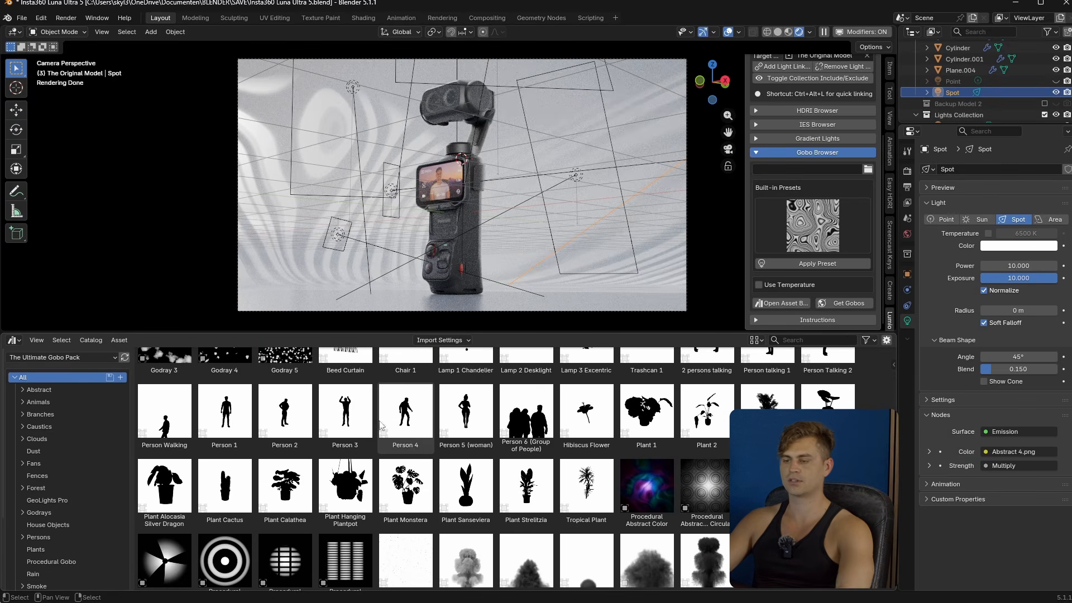
scroll(418, 444, "down", 15)
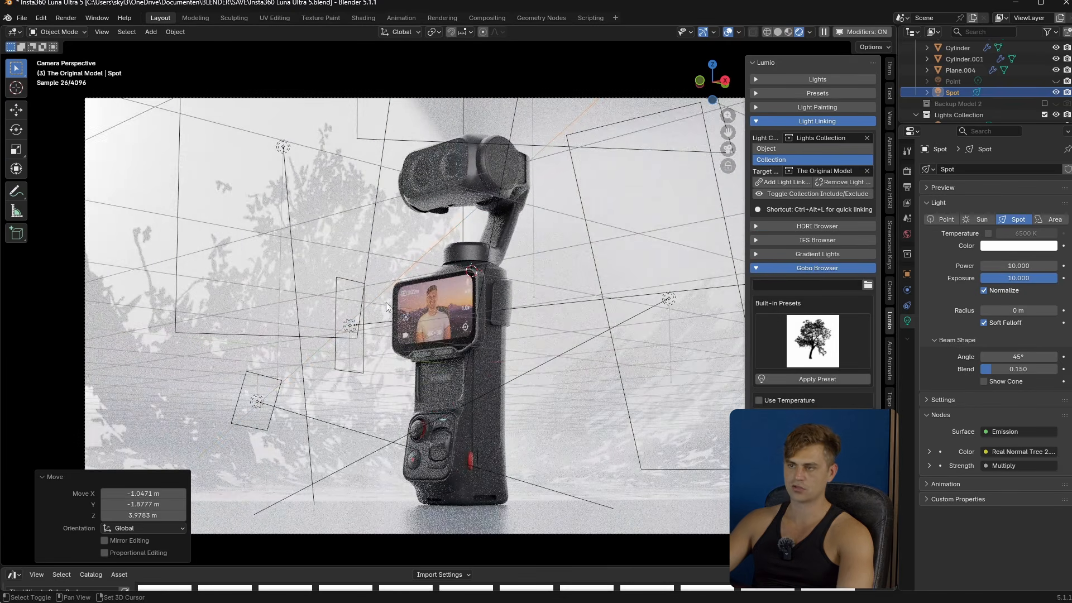
- Re-aim the spot light with light tracking and set its radius to 0.12 m to soften the tree shadow
key("shift+t")
scroll(486, 311, "up", 7, "alt")
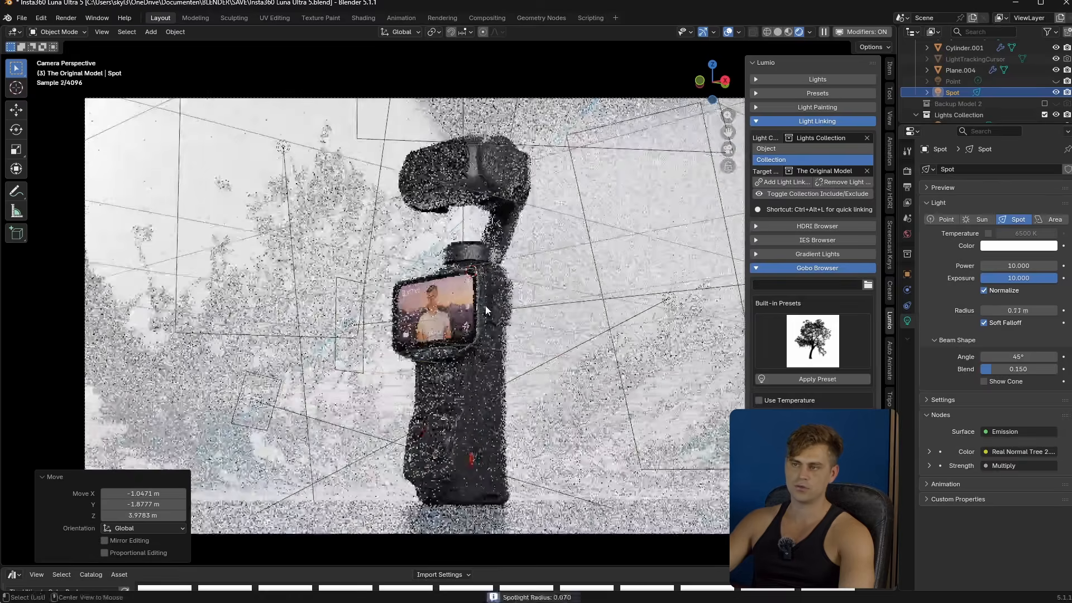
scroll(486, 310, "up", 4, "alt")
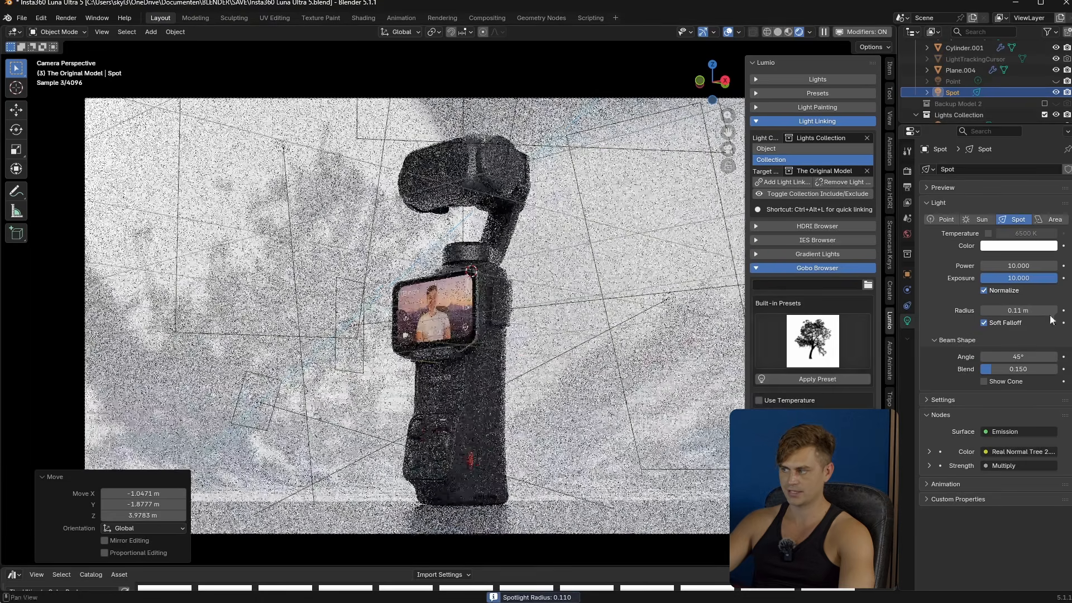
scroll(514, 282, "down", 1, "alt")
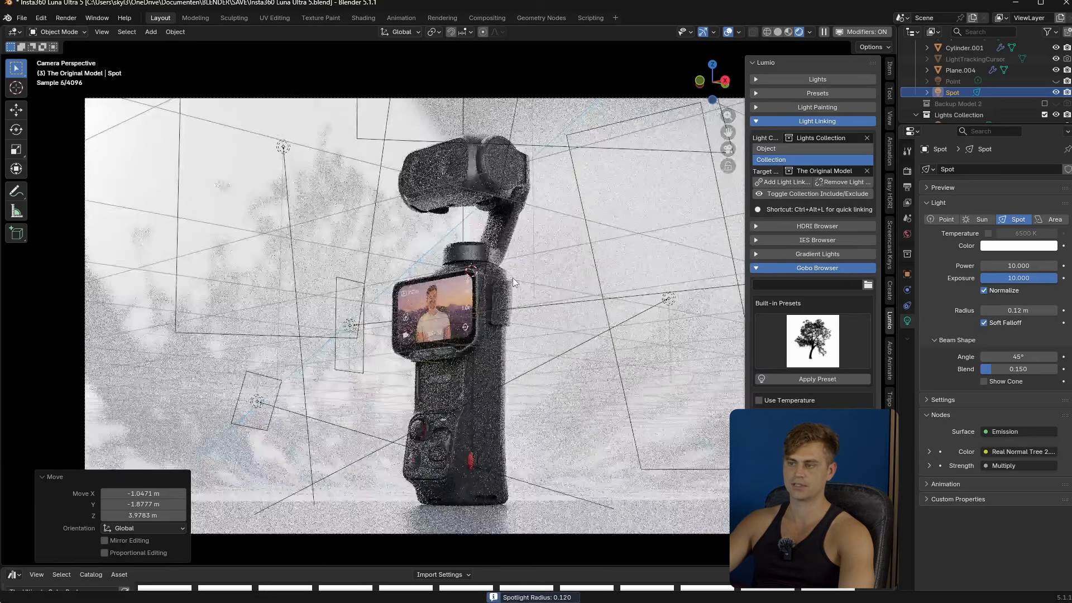
scroll(522, 290, "down", 3)
- Deselect the spot light by picking the backdrop plane, hide the viewport overlays and save the file
left_click(530, 300)
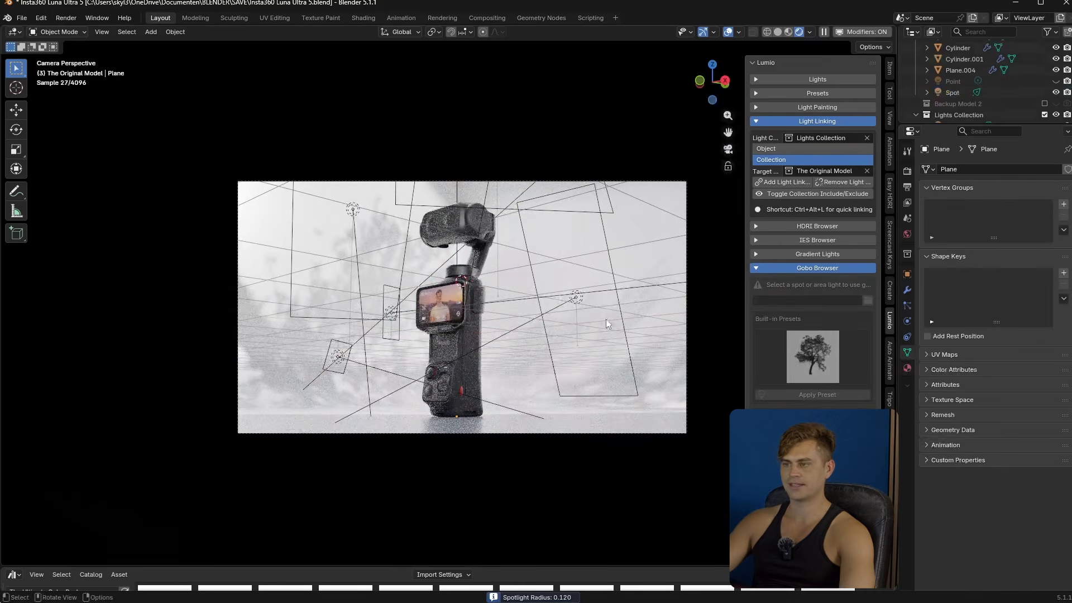
left_click(727, 33)
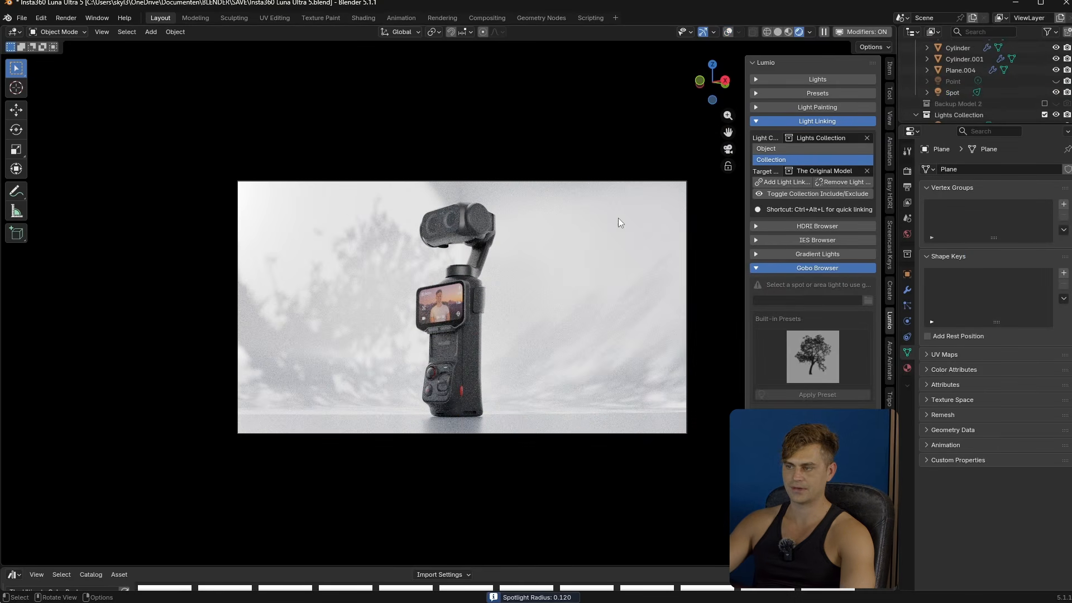
key("ctrl+s")
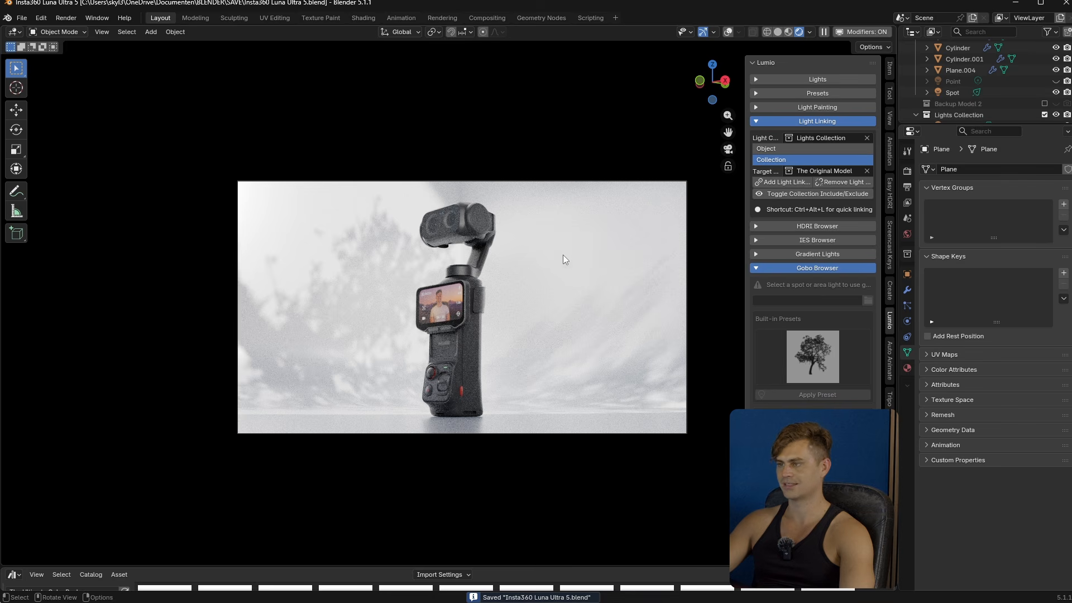
- Hide the spot light and add a new area light near the backdrop, scaled up about 7.39 times
left_click(1056, 92)
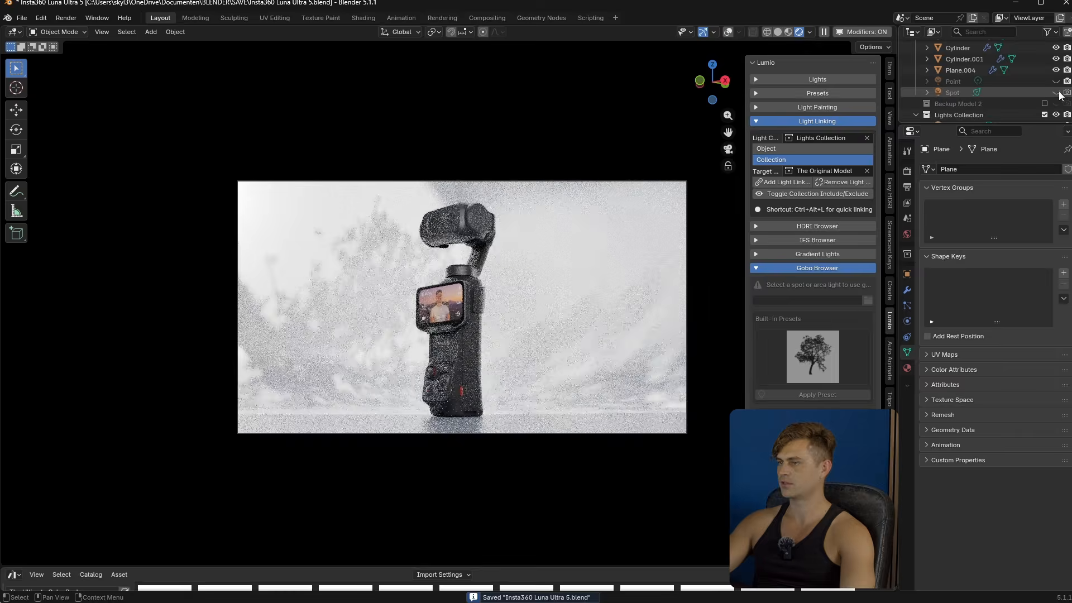
key("KP_0")
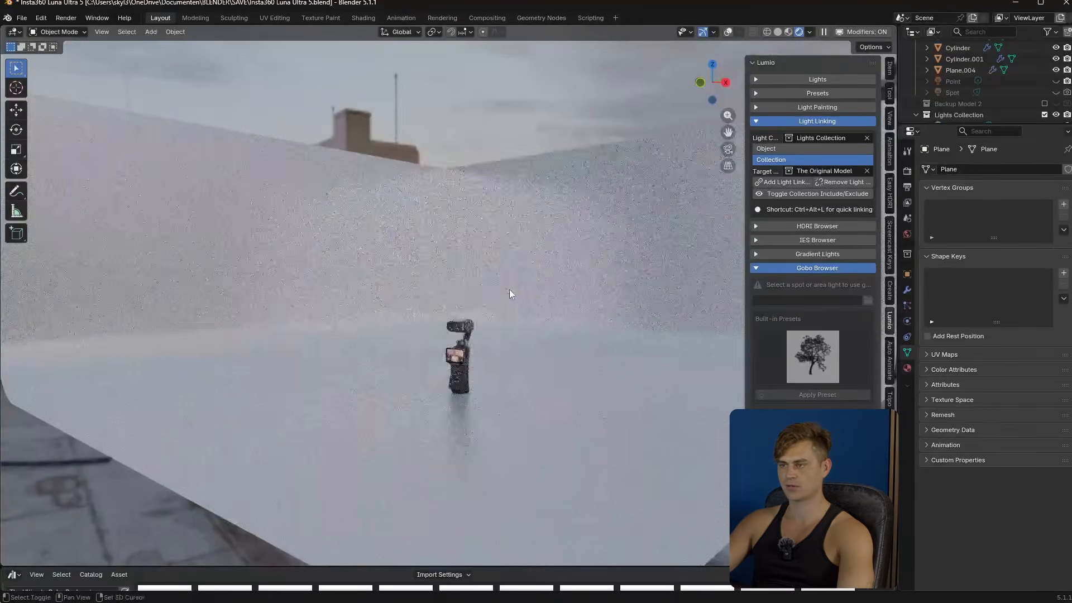
key("shift+a")
mouse_move(493, 291)
left_click(578, 319)
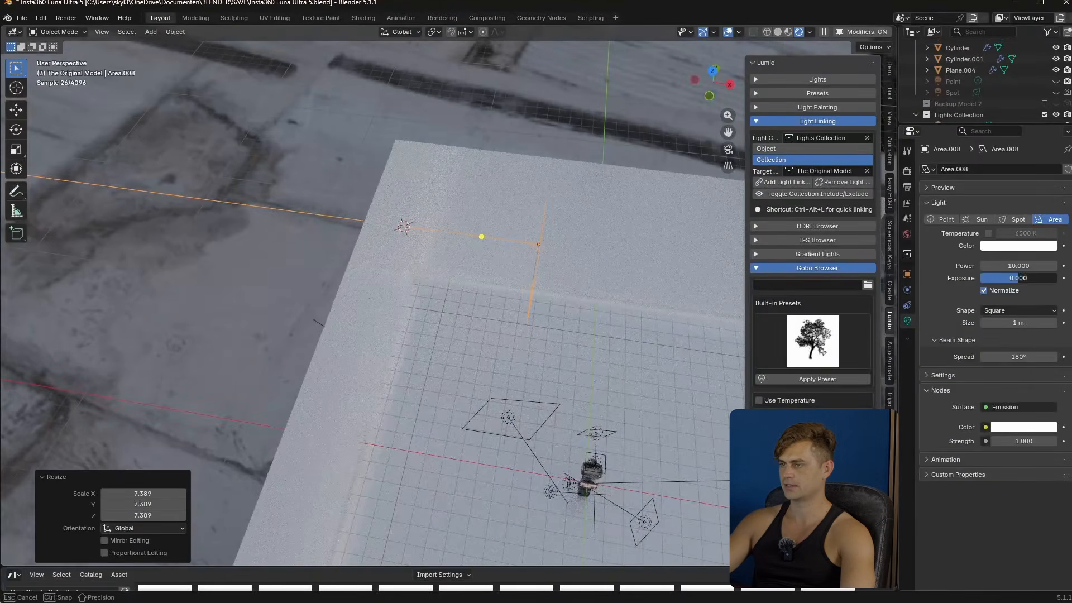
- Set the new area light's exposure to 7.286 and move it about 3.76 m along X
left_click_drag(1019, 278, 1047, 278)
key("KP_0")
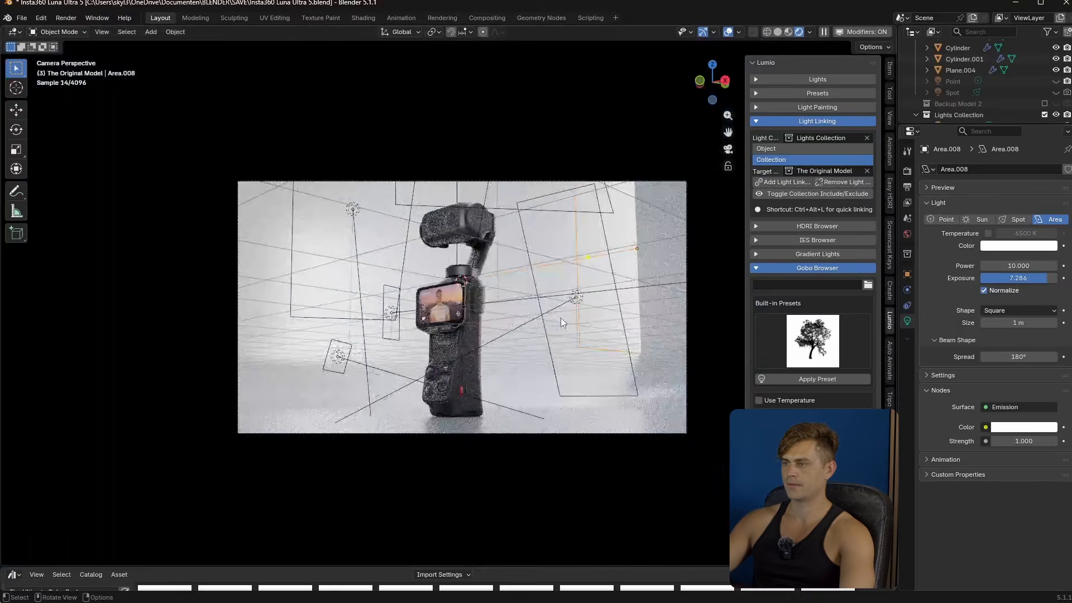
key("g")
key("x")
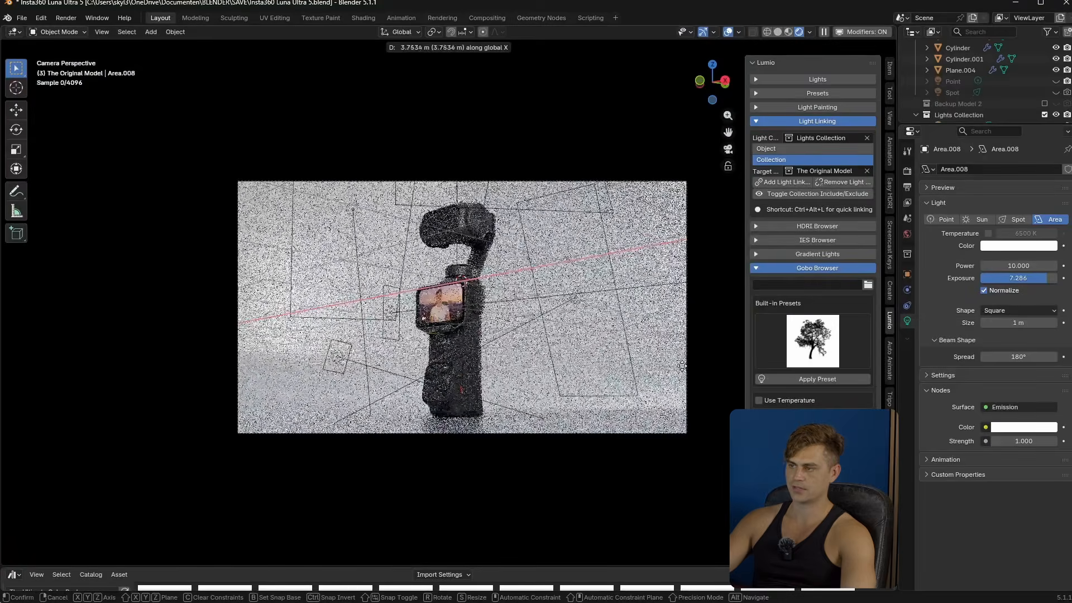
left_click(682, 366)
- Duplicate the area light in place and rotate the copy around Z by 90° and then by 180°
key("KP_0")
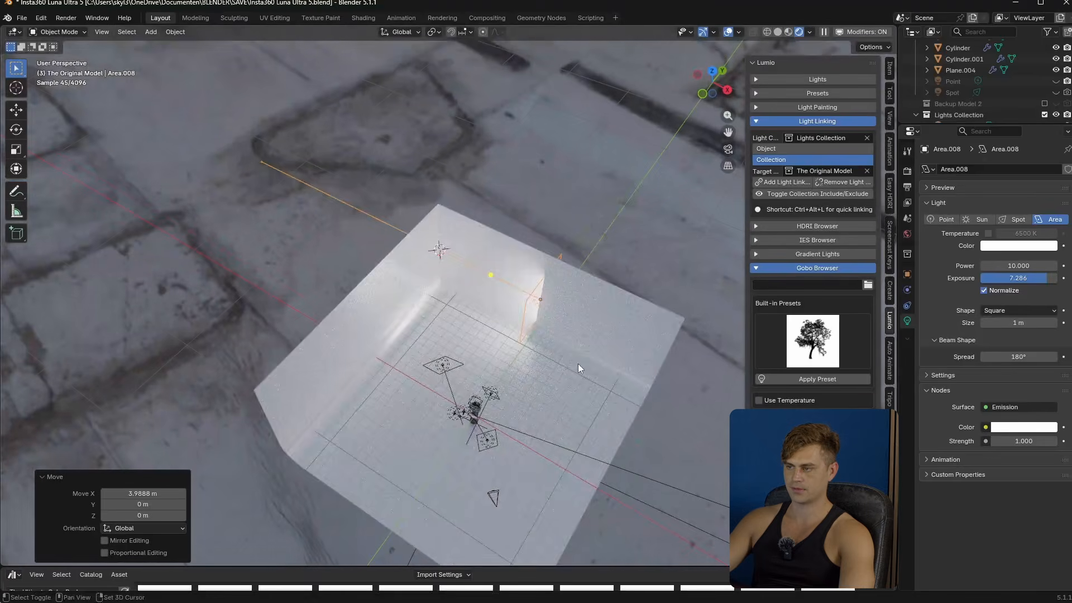
key("shift+d")
right_click(578, 364)
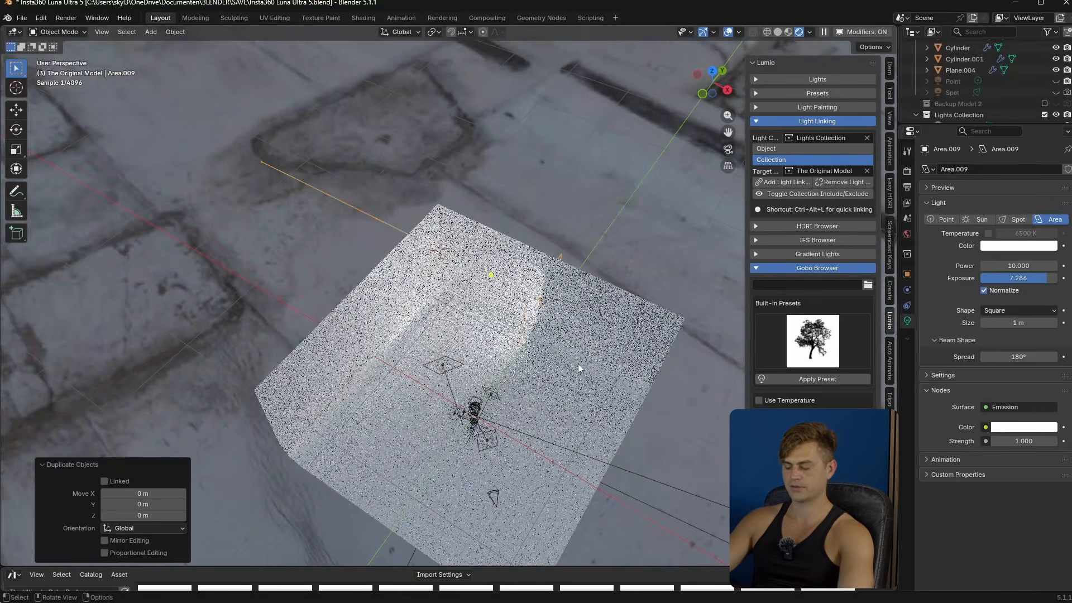
key("r")
key("z")
key("9")
key("0")
key("Return")
key("r")
key("z")
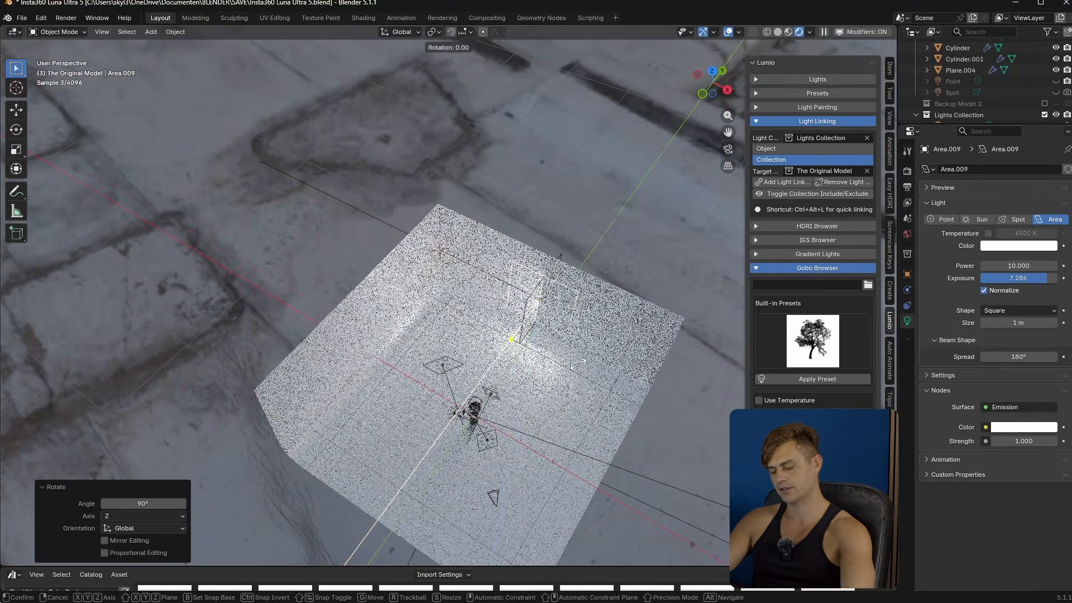
key("1")
key("8")
key("0")
key("Return")
- Move the duplicated area light along Y and about -13.7 m along X to the opposite side of the backdrop
key("g")
key("y")
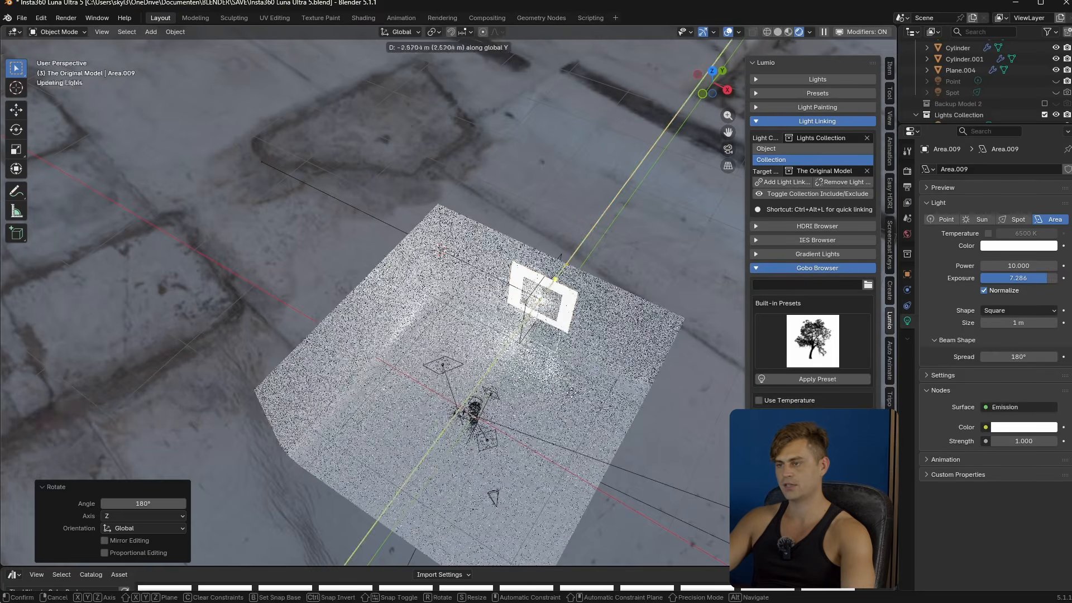
left_click(474, 514)
key("g")
key("x")
left_click(355, 455)
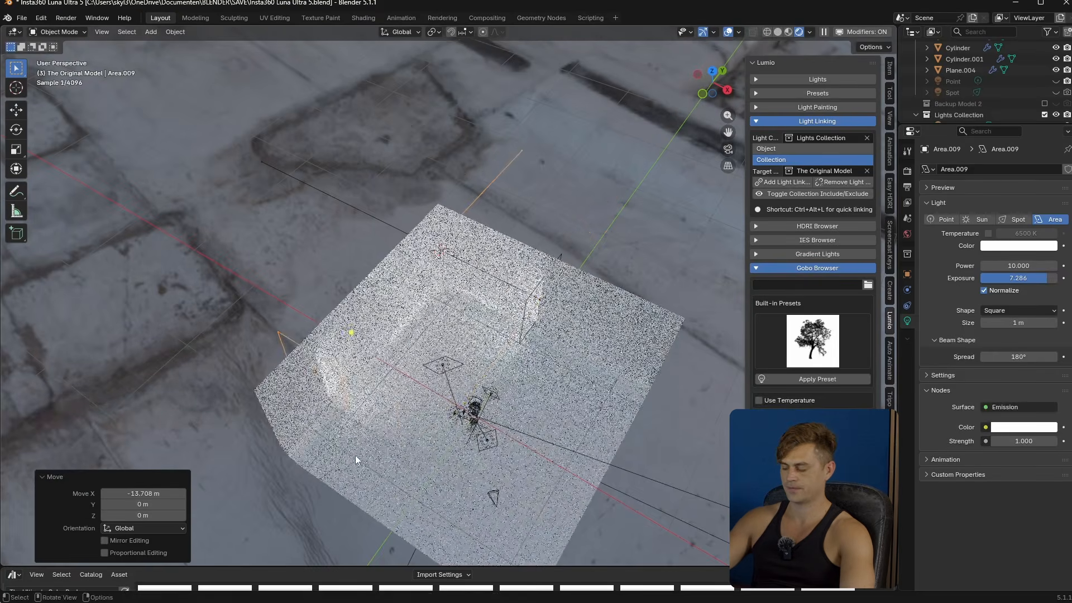
key("KP_0")
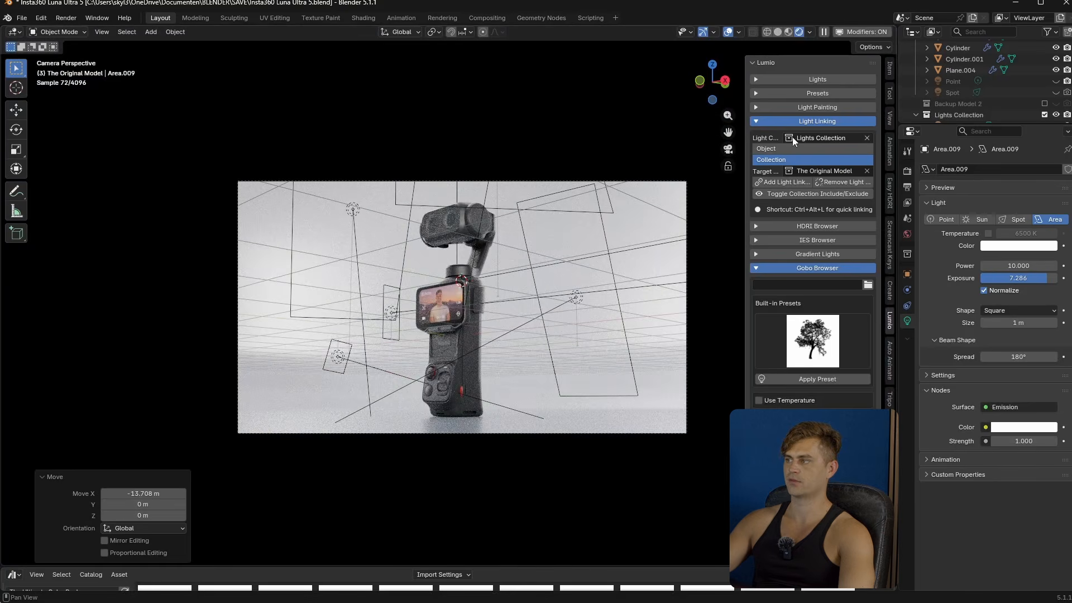
- Hide the viewport overlays so the camera render shows without light outlines
scroll(1034, 96, "down", 5)
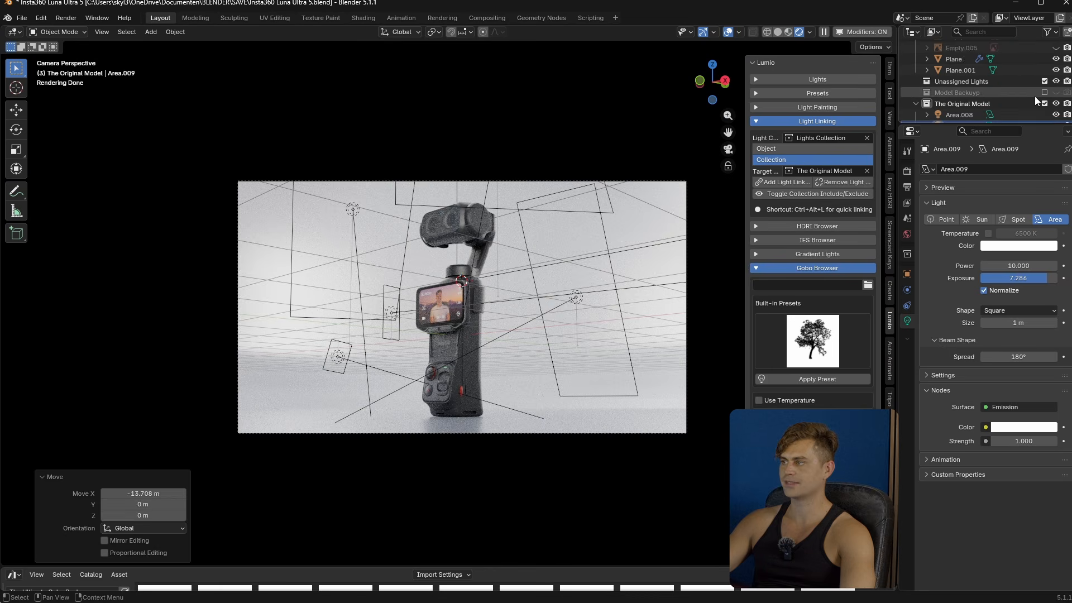
scroll(1034, 96, "down", 2)
key("shift+alt+z")
- Try a pink color (#FF5473) on area light Area.009 and a light blue color on Area.008
left_click(1024, 246)
left_click(1001, 135)
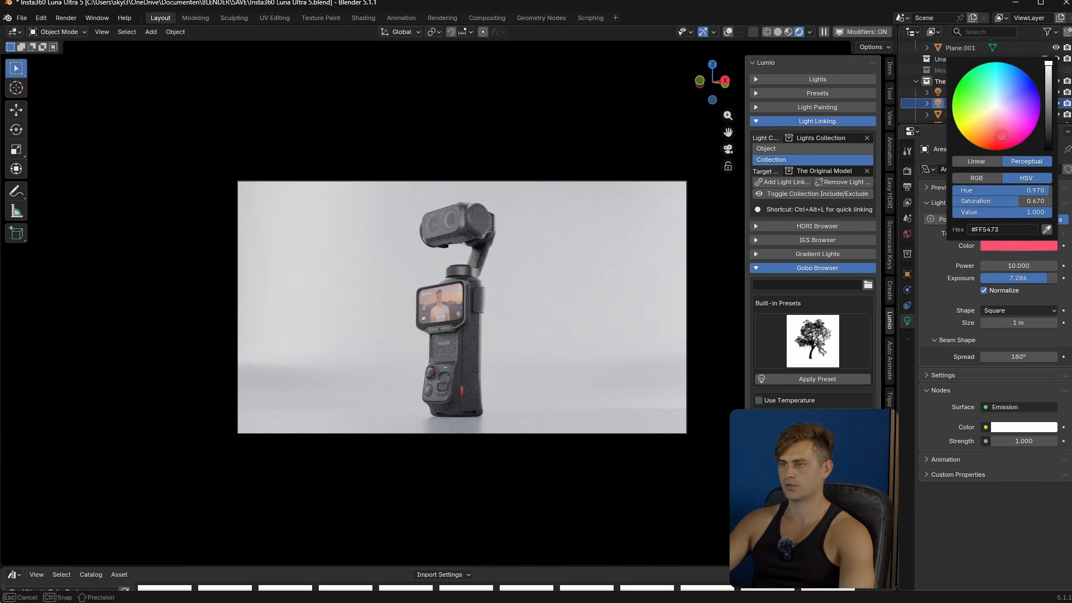
left_click(972, 92)
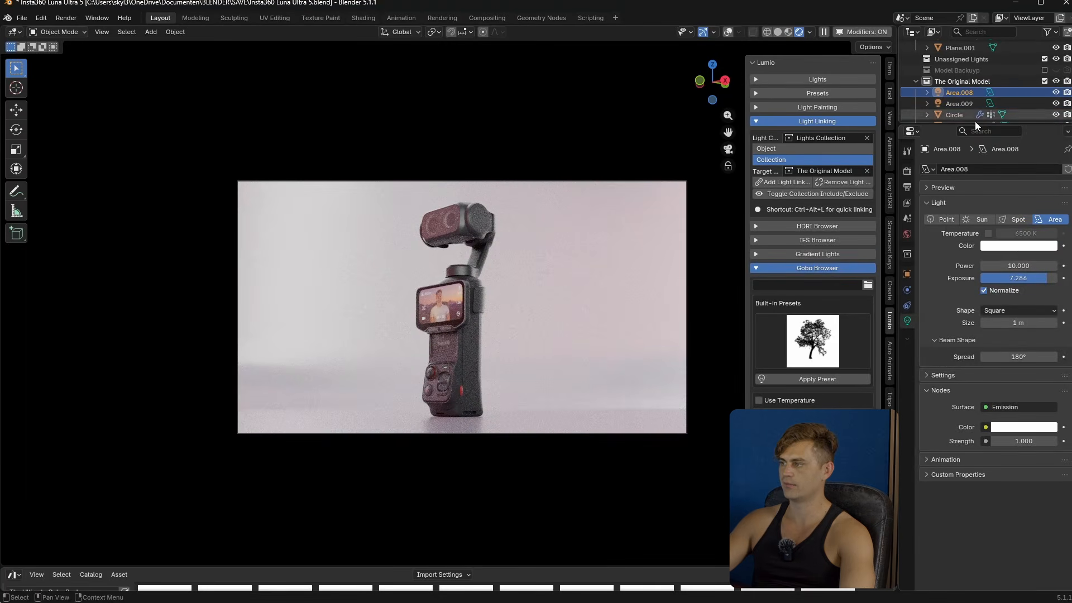
left_click(1019, 247)
left_click_drag(1003, 89, 1009, 73)
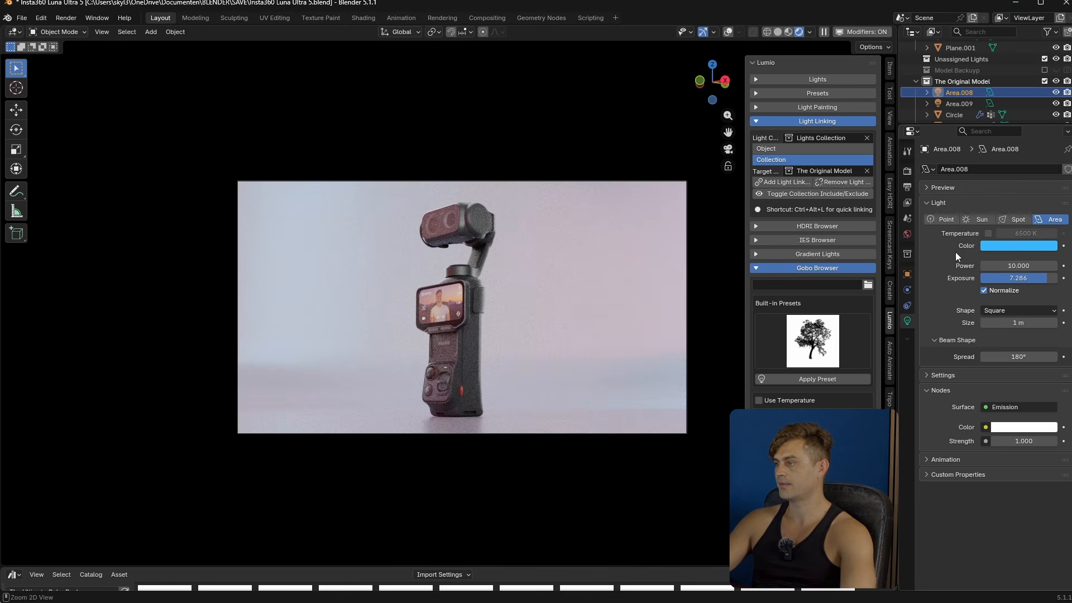
- Undo the color changes on both backdrop area lights
key("ctrl+z")
key("ctrl+z")
key("ctrl+z")
key("ctrl+z")
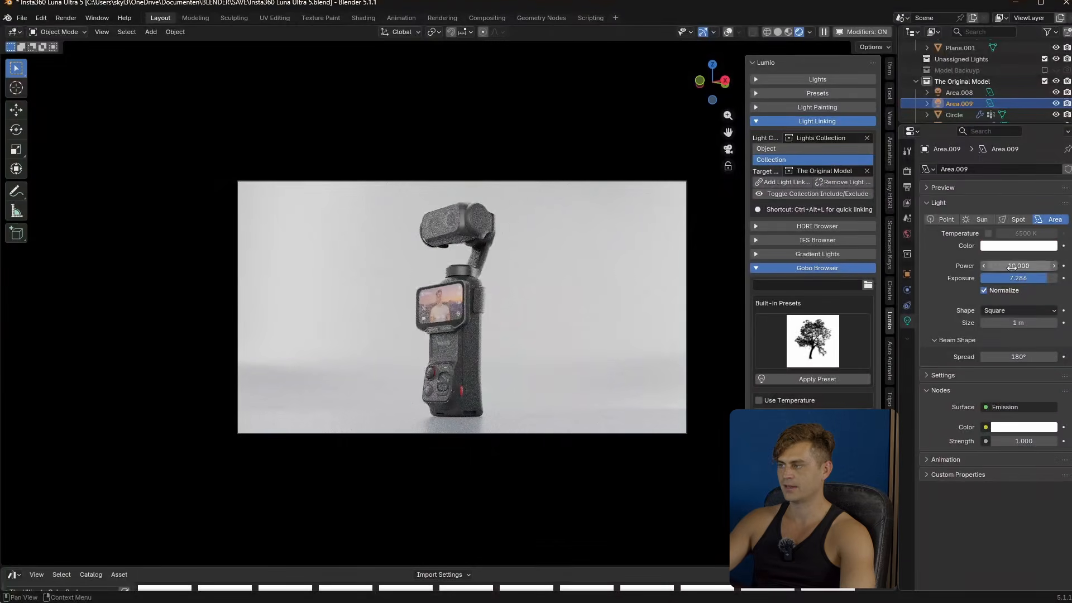
- Set the power of Area.009 to 2.200 and the exposure of Area.008 to 6.000
left_click_drag(1008, 266, 986, 266)
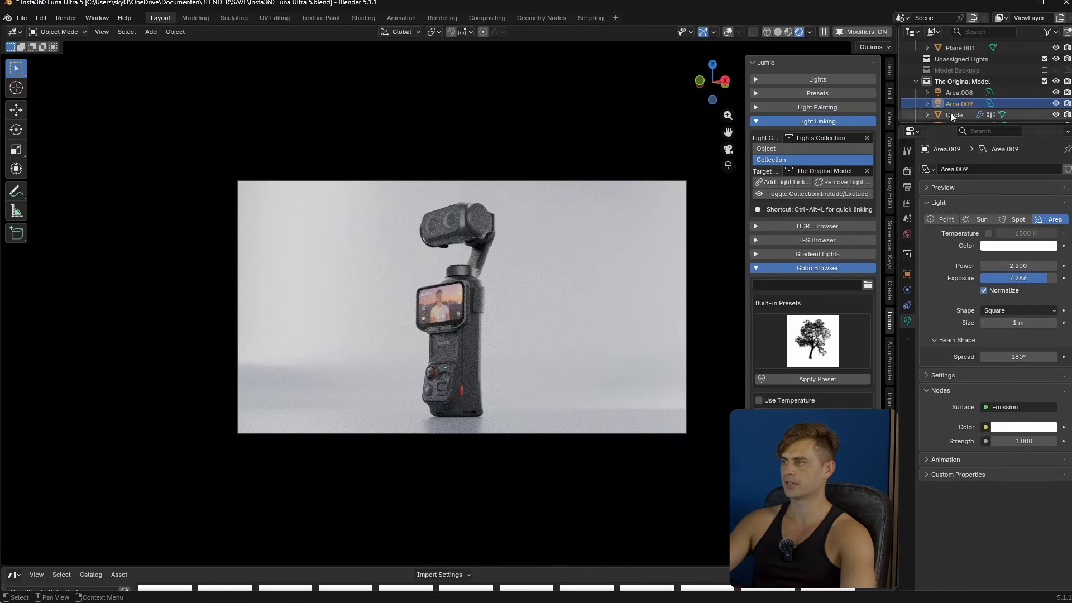
left_click(956, 92)
mouse_move(1037, 278)
left_mouse_down()
mouse_move(1050, 282)
mouse_move(1039, 278)
left_mouse_up()
- Move both area lights, Area.008 and Area.009, into a new collection named "Gradient area"
scroll(966, 85, "down", 2)
left_click(967, 82, "ctrl")
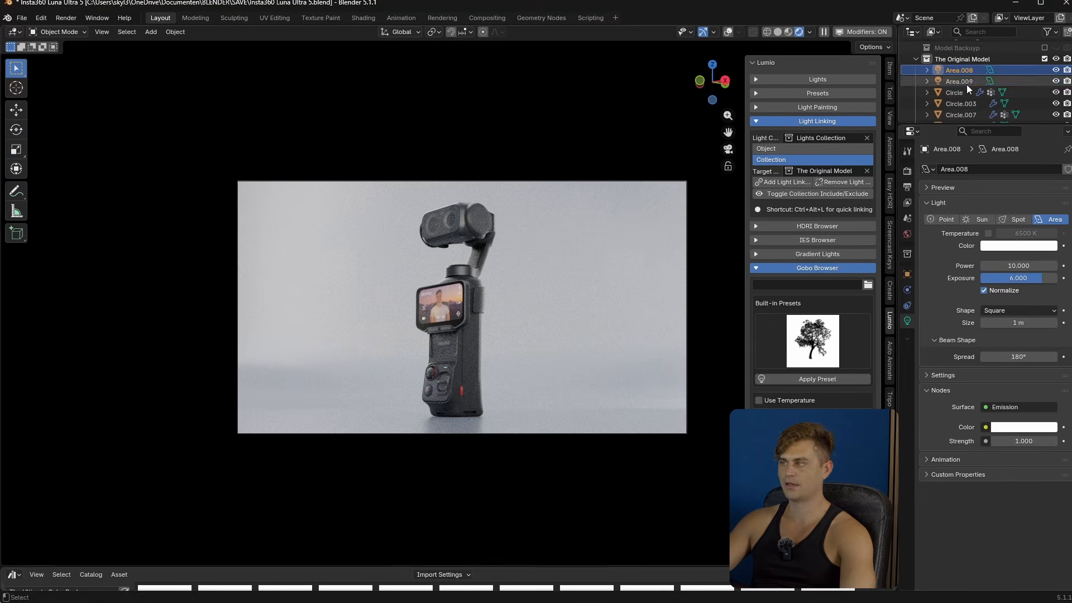
key("m")
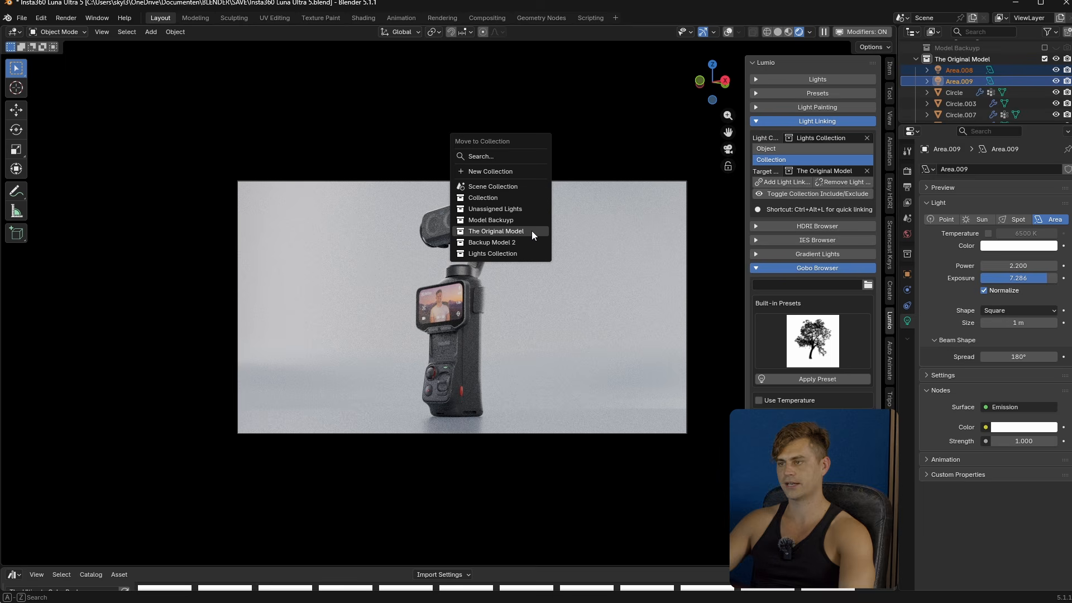
left_click(504, 173)
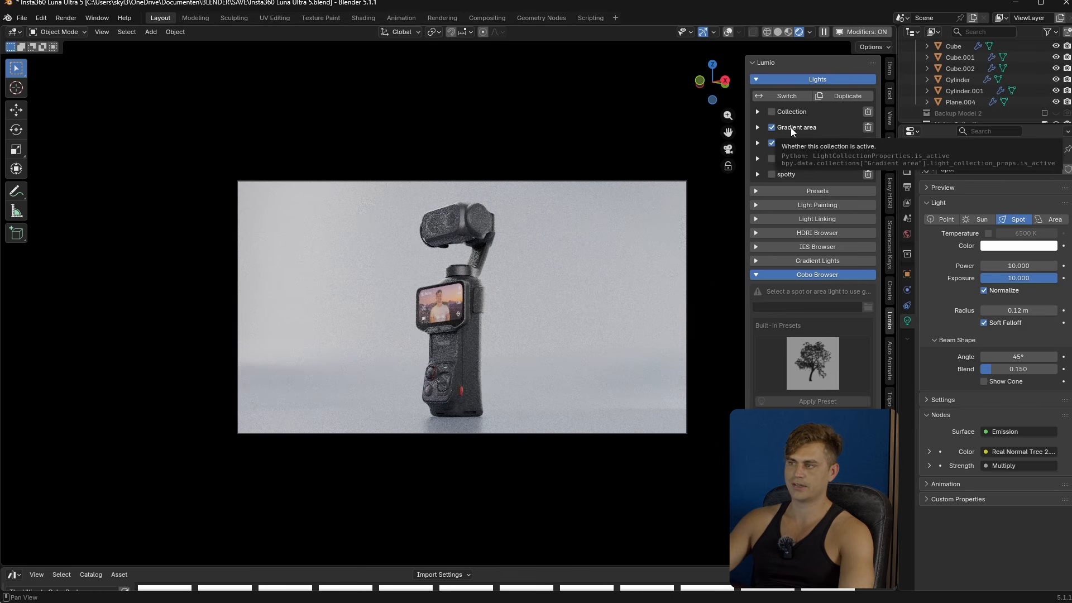
- Toggle the Gradient area light collection off and on to compare its effect on the backdrop, leaving it disabled
left_click(791, 129)
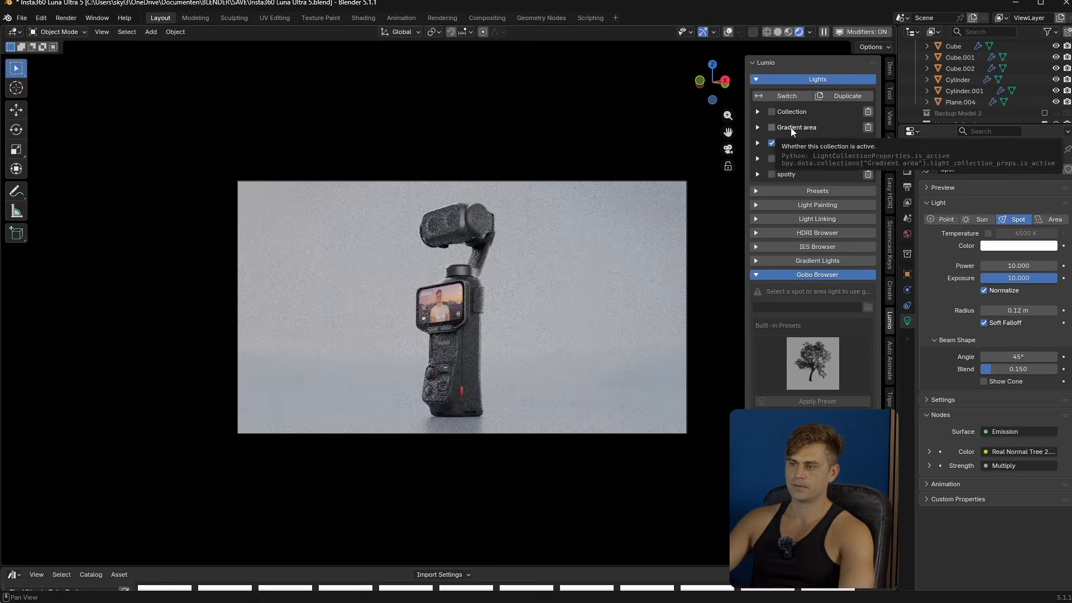
left_click(790, 128)
left_click(791, 127)
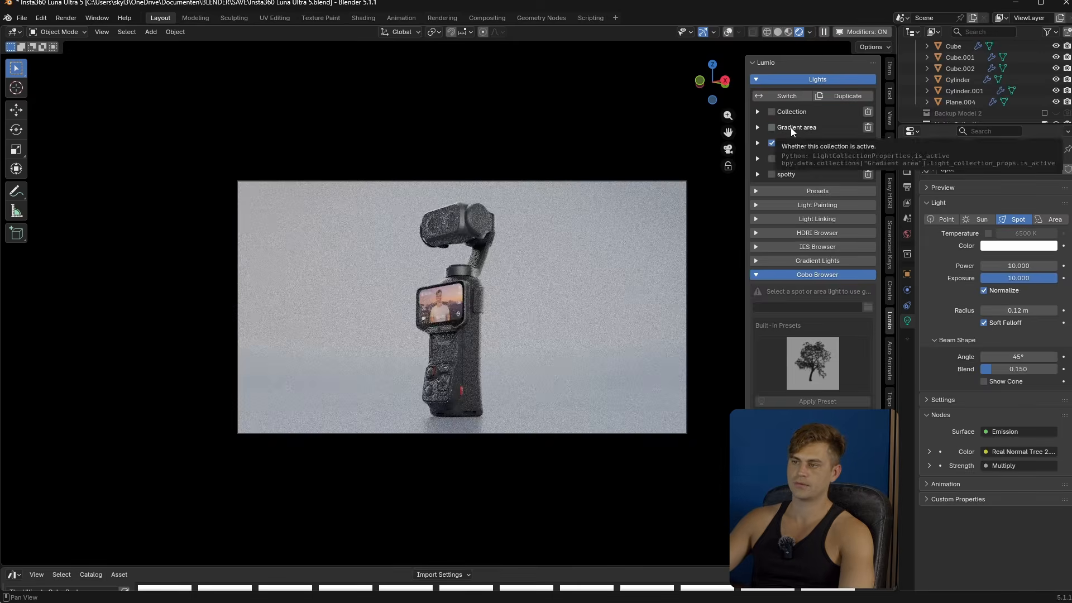
left_click(790, 127)
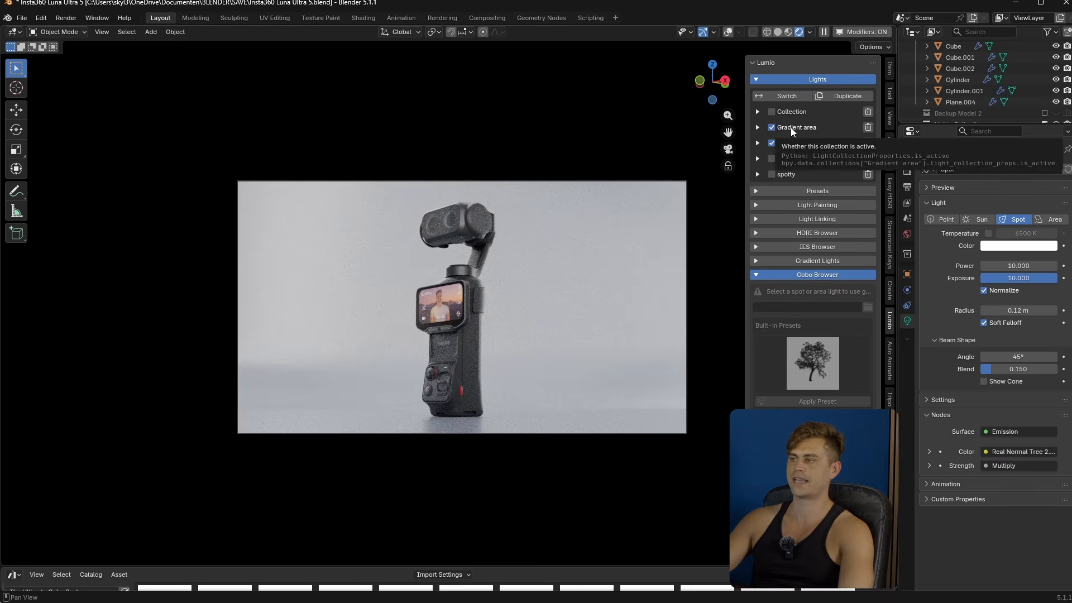
left_click(791, 127)
- Preview the Pointy and spotty light collections one at a time, disabling each after viewing it
left_click(788, 159)
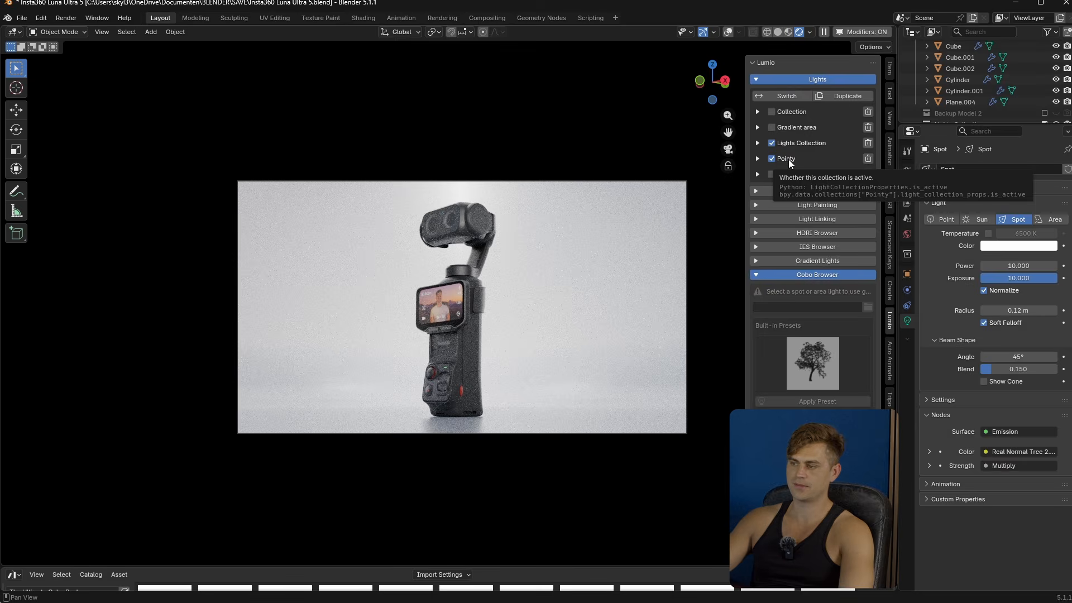
left_click(788, 159)
left_click(787, 174)
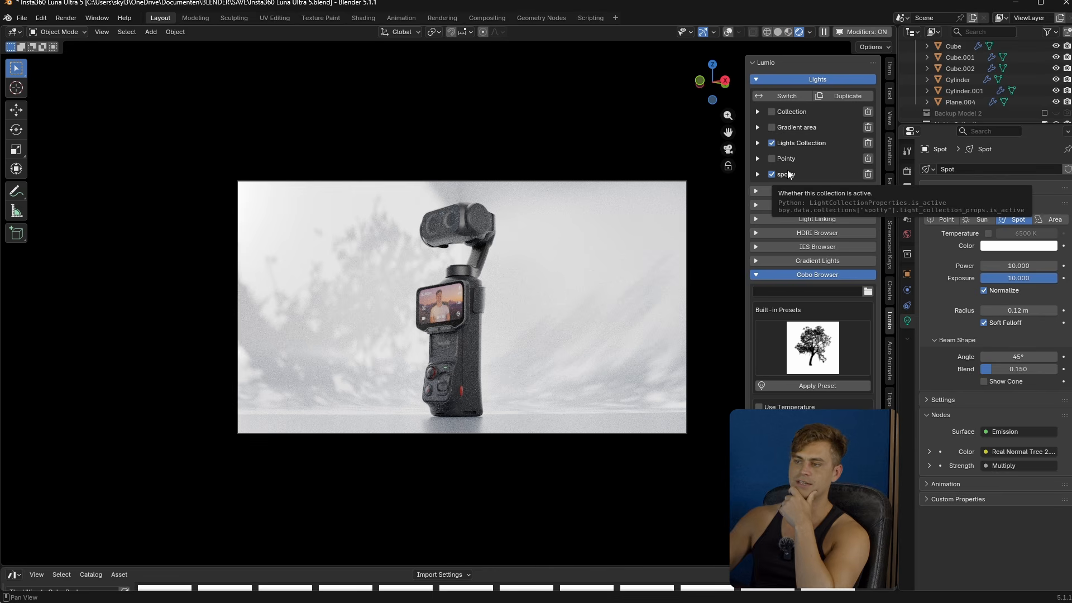
left_click(787, 175)
- Enable the Pointy light collection and set its point light's exposure to 8.143
left_click(787, 159)
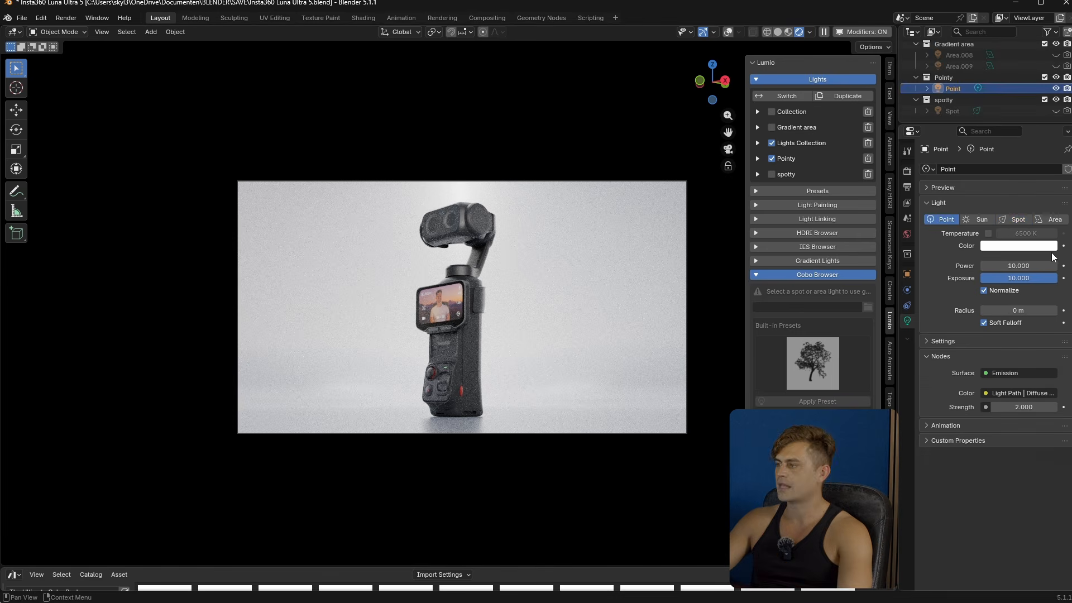
left_click_drag(1053, 283, 1049, 278)
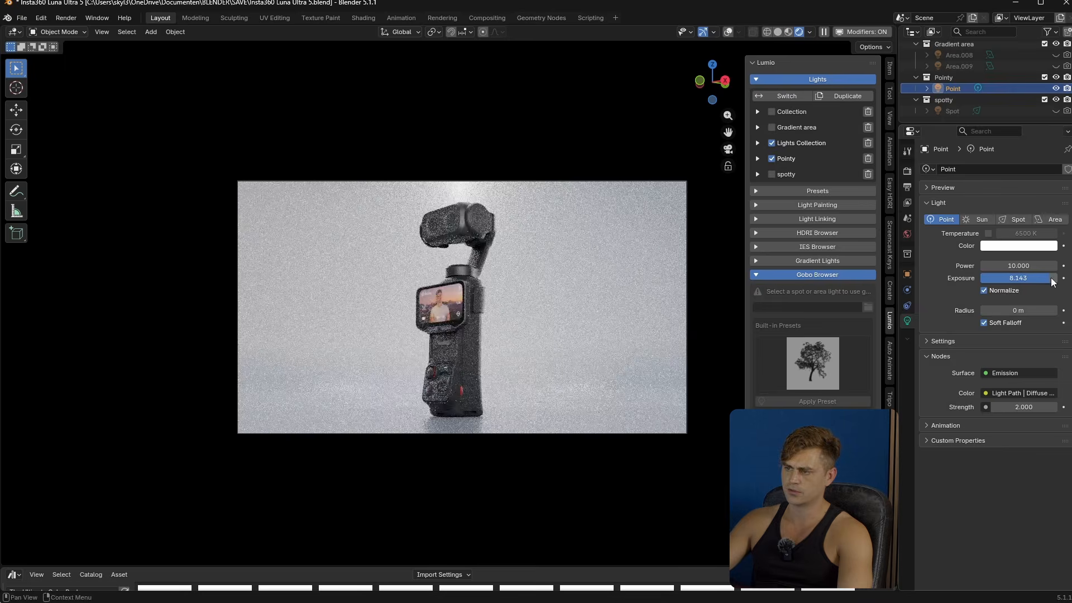
- Compare the backdrop with the Gradient area, Pointy and spotty collections enabled in turn, leaving all three disabled
left_click(772, 158)
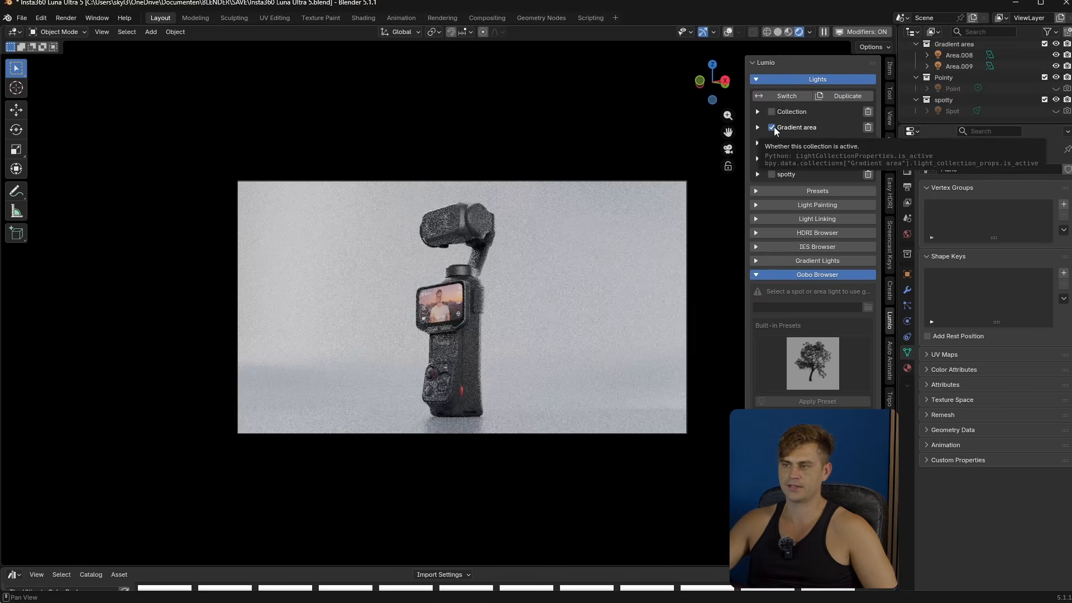
left_click(772, 127)
left_click(772, 158)
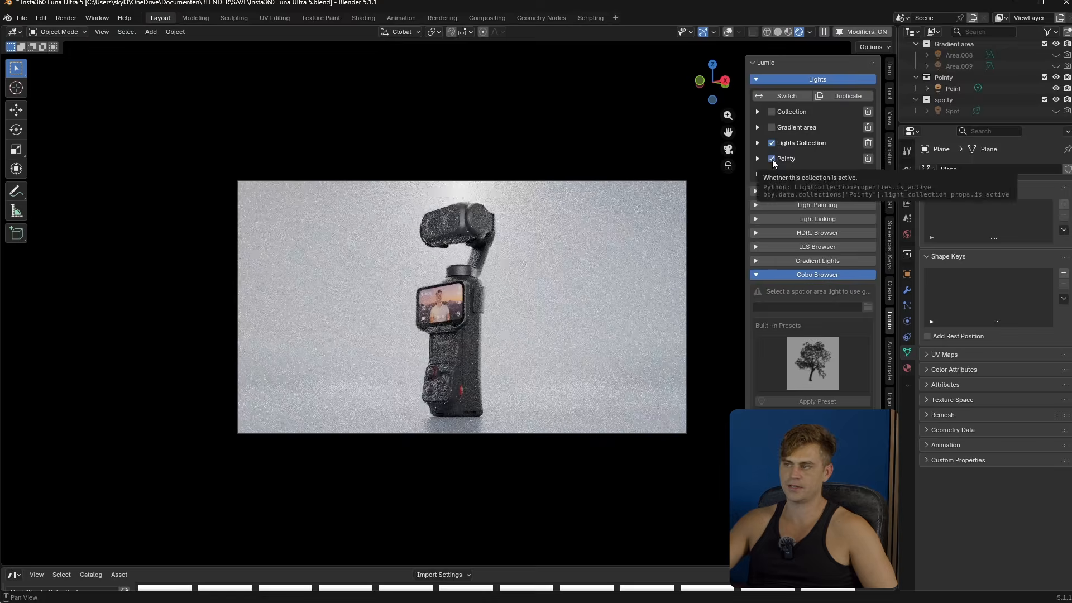
left_click(773, 158)
left_click(771, 174)
left_click(772, 174)
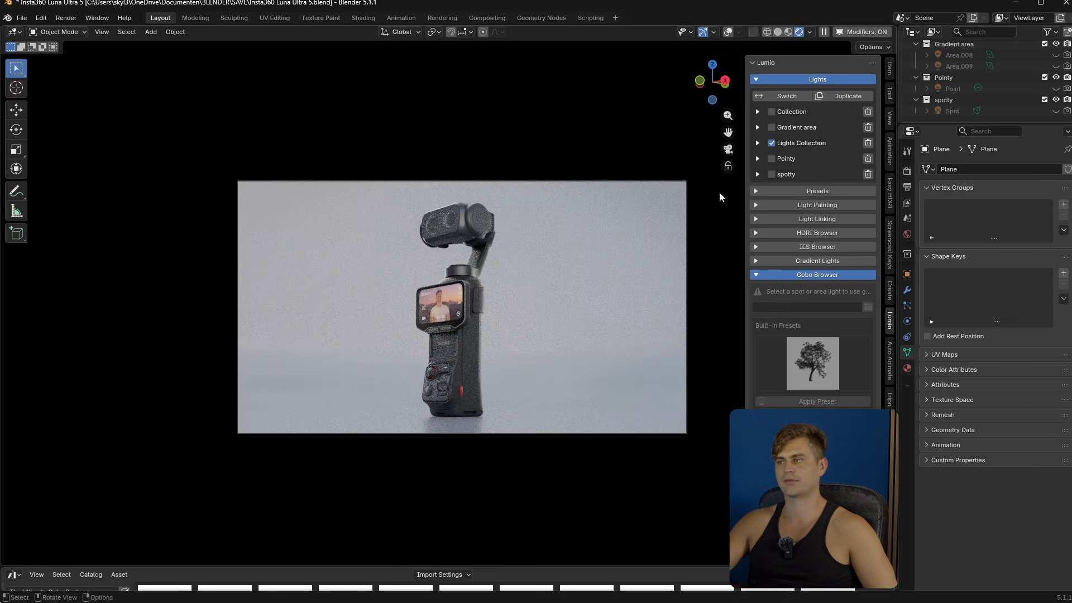
- Enable the Pointy light collection for the backdrop and show the viewport overlays again
left_click(771, 159)
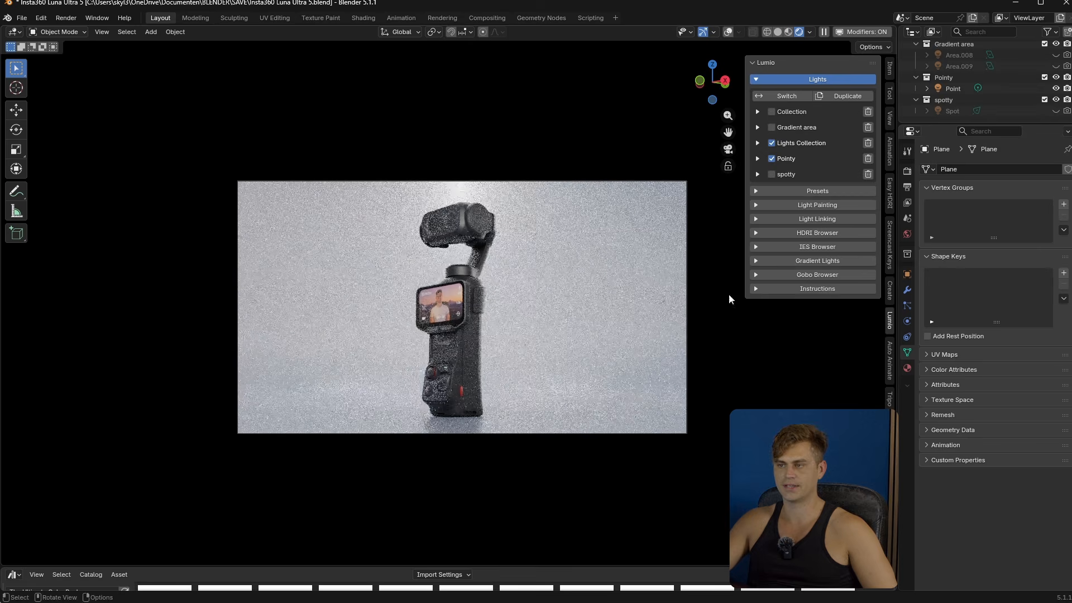
key("shift+alt+z")
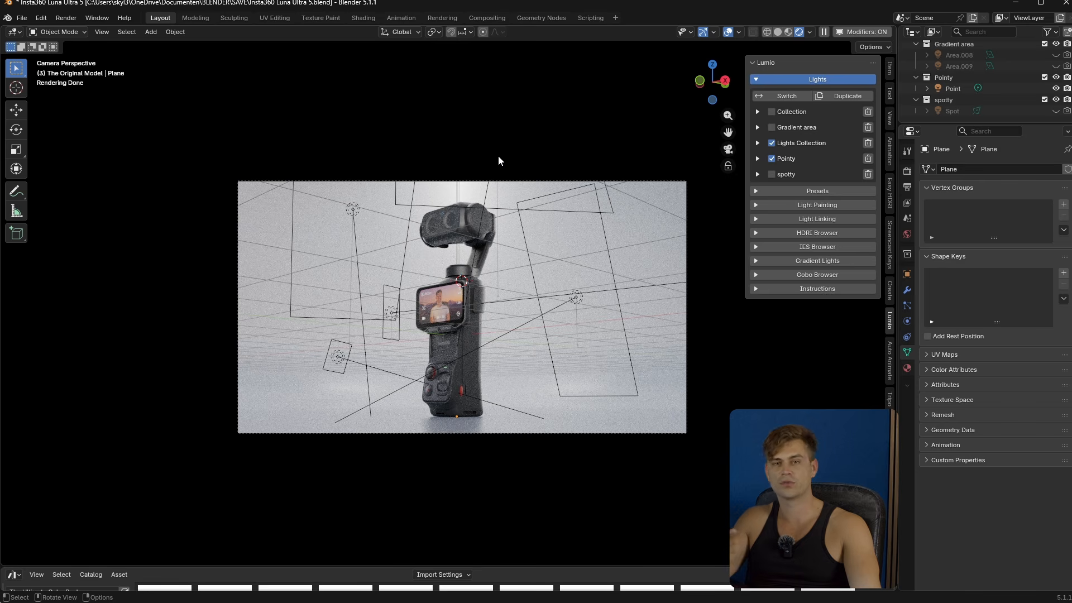